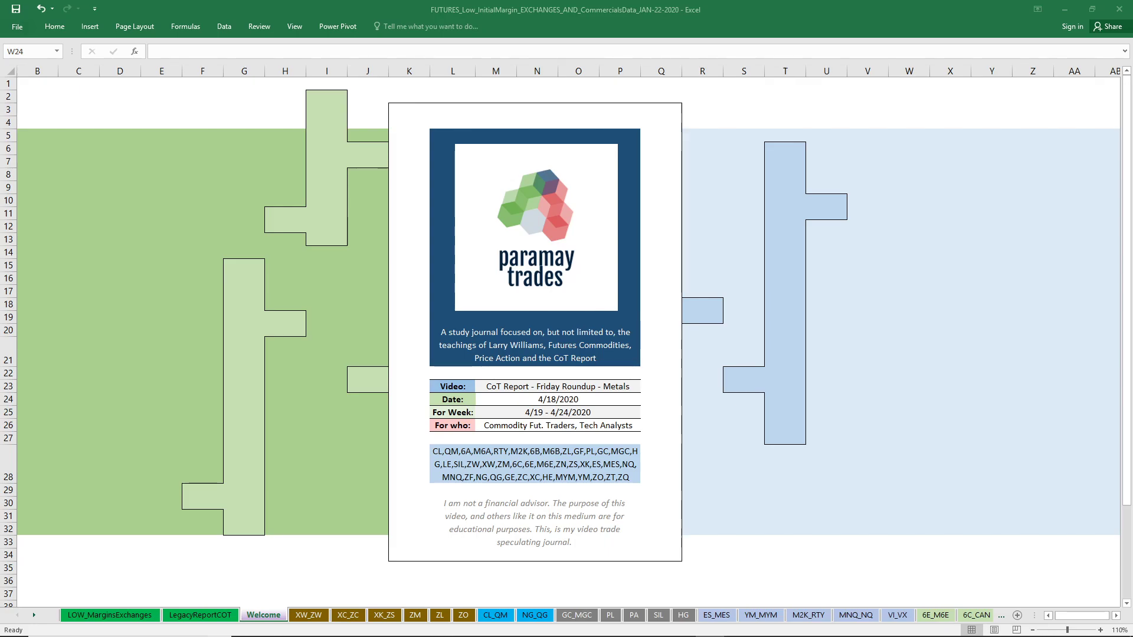
# Step: On the LOW_MarginsExchanges sheet, set the WatchList entry to Upcoming Week for all metals in rows 43 to 48
pyautogui.click(110, 616)
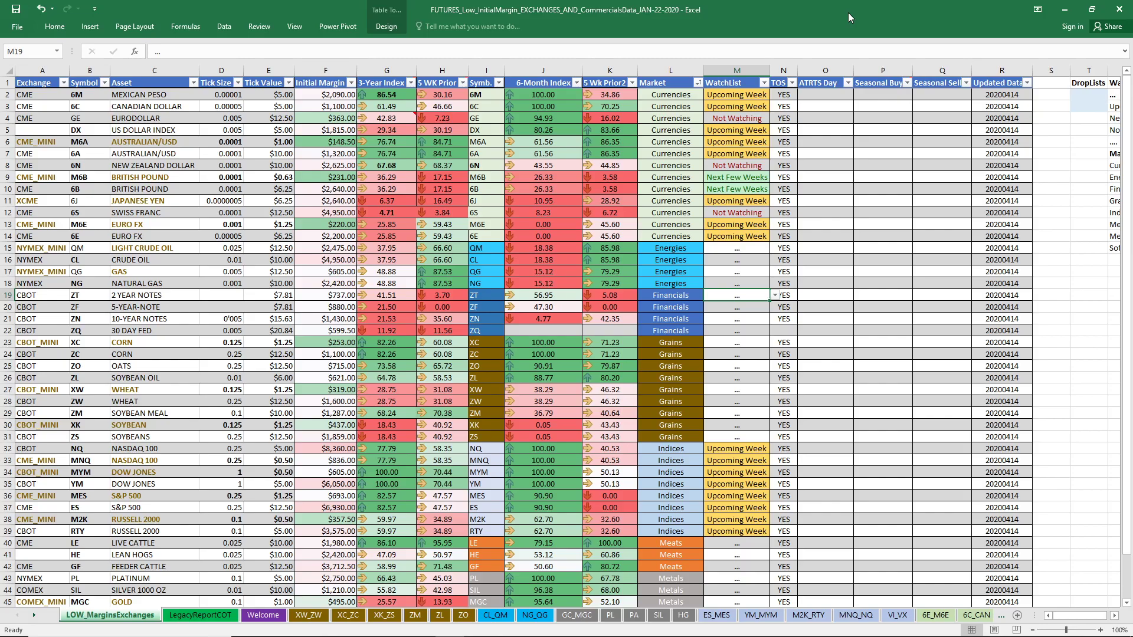
pyautogui.scroll(-3, 694, 340)
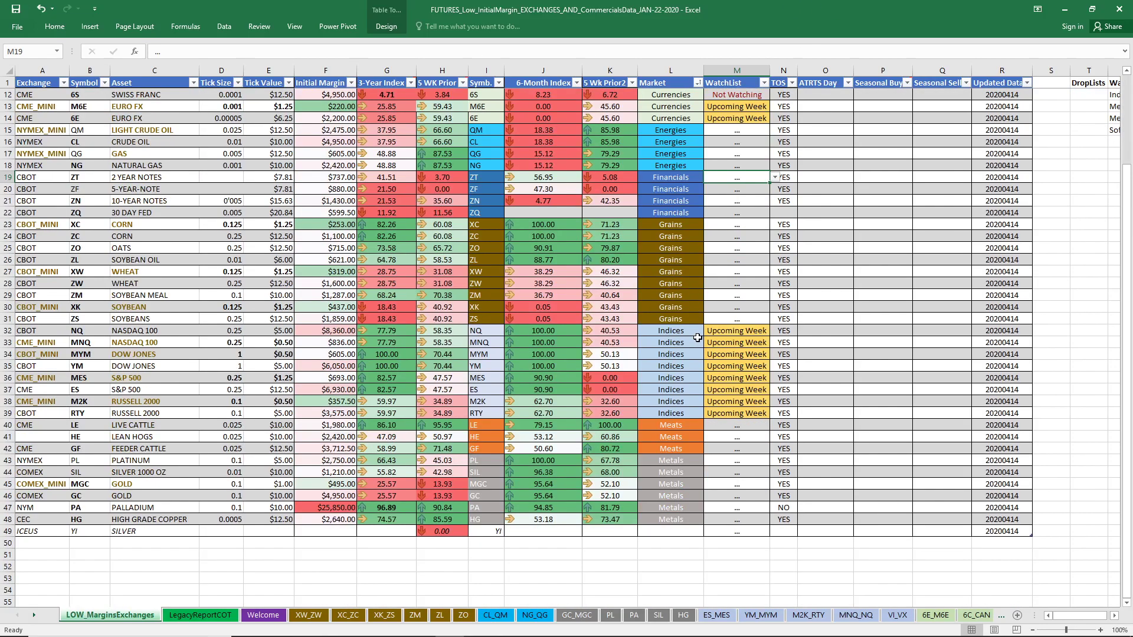
pyautogui.moveTo(737, 460); pyautogui.dragTo(33, 519)
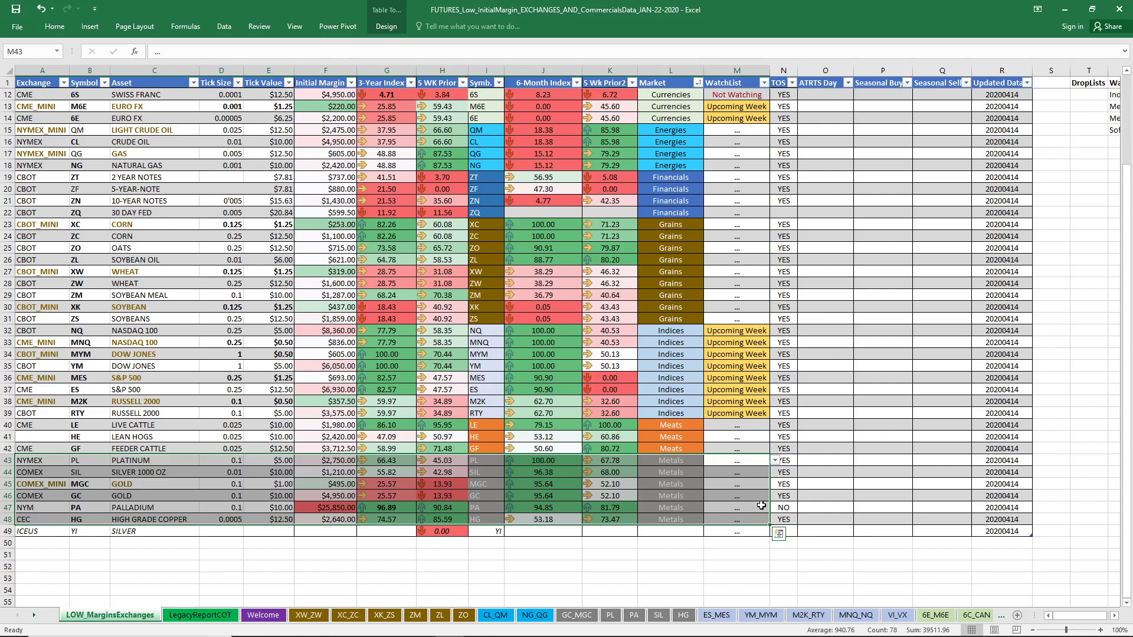
pyautogui.click(755, 460)
pyautogui.click(773, 462)
pyautogui.click(731, 478)
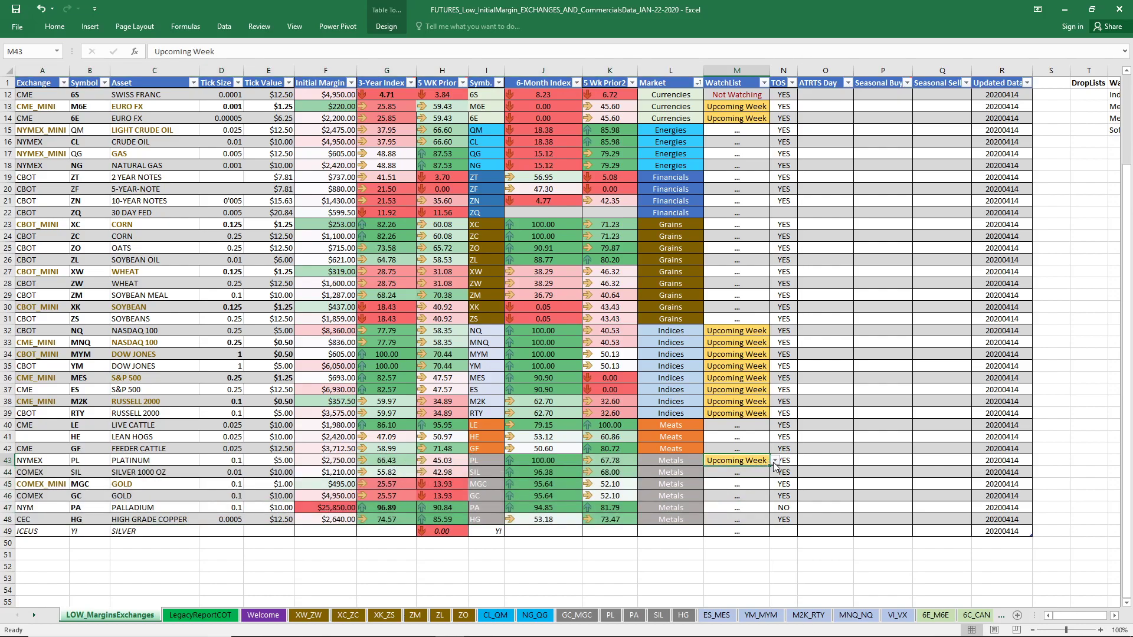
pyautogui.moveTo(772, 467); pyautogui.dragTo(770, 521)
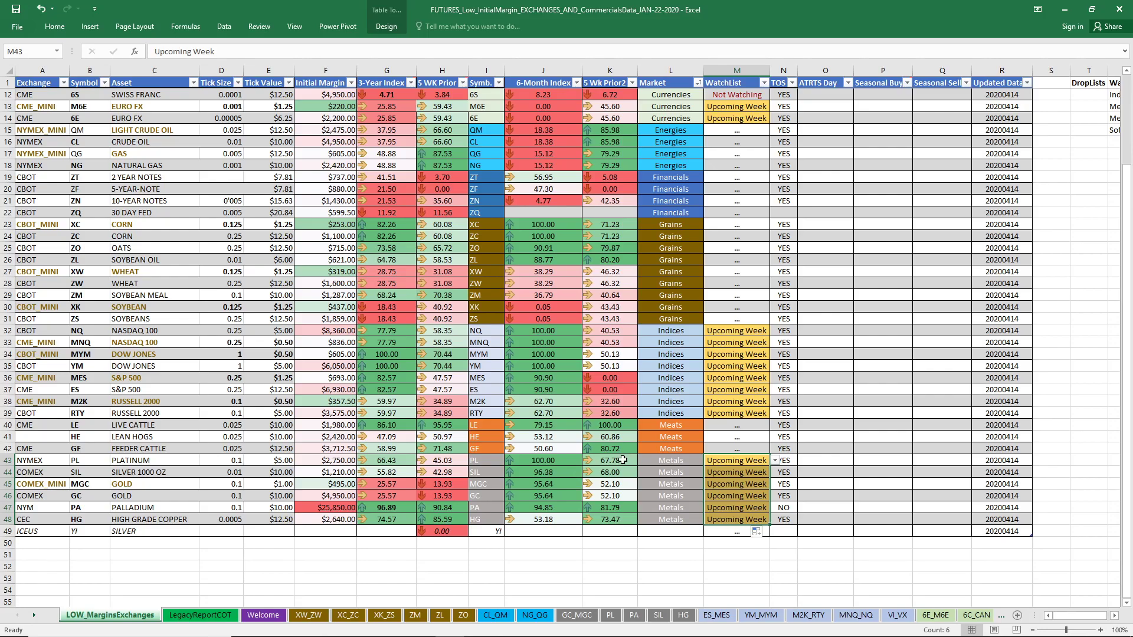
# Step: Examine platinum's 6-month index values on the PL sheet from 20200121 to 20200414, along with its most current week's value
pyautogui.click(550, 461)
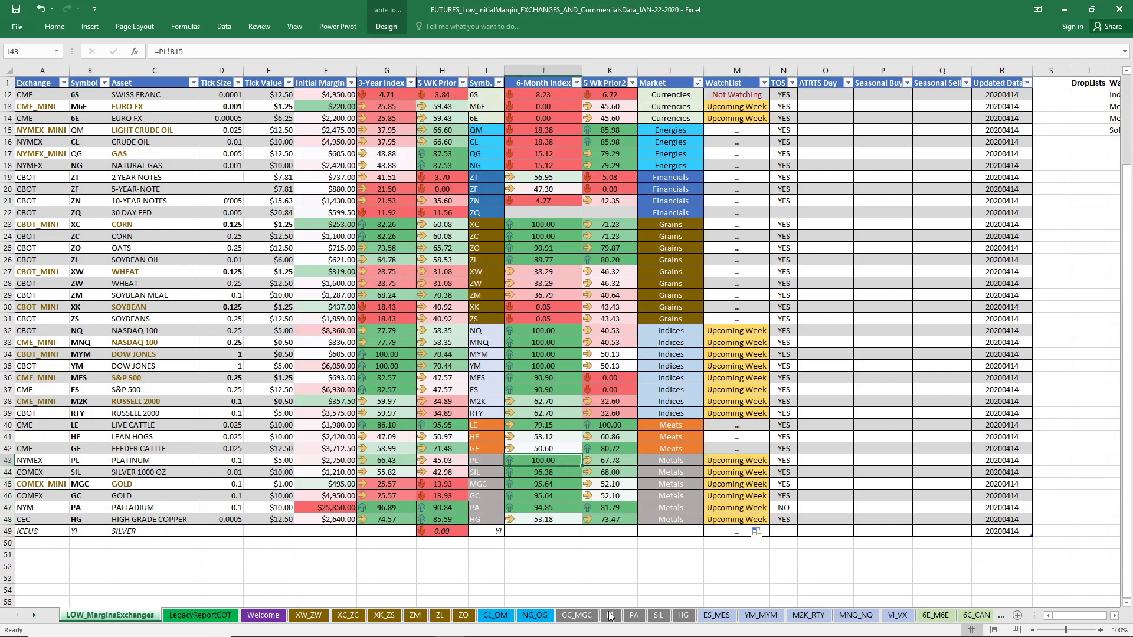
pyautogui.click(610, 615)
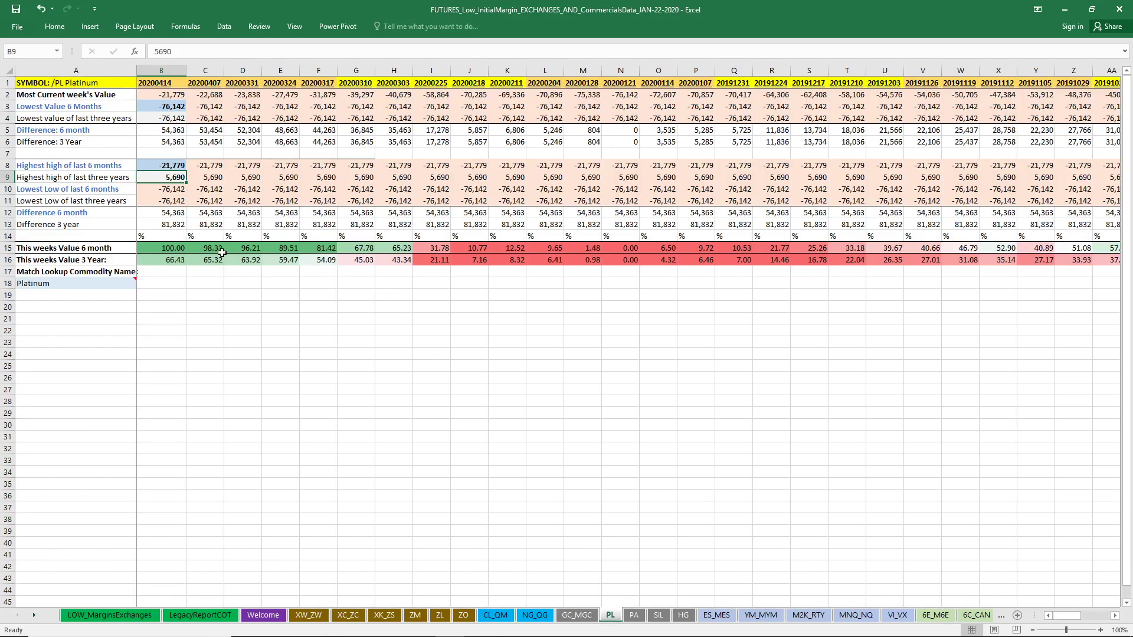
pyautogui.moveTo(630, 248); pyautogui.dragTo(166, 248)
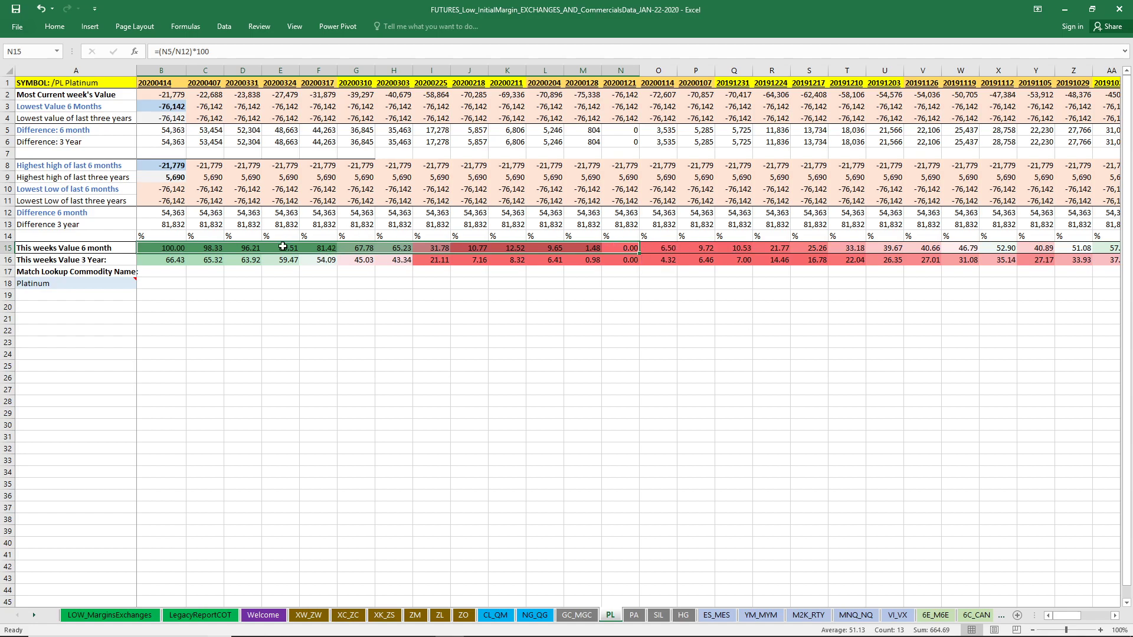
pyautogui.click(166, 244)
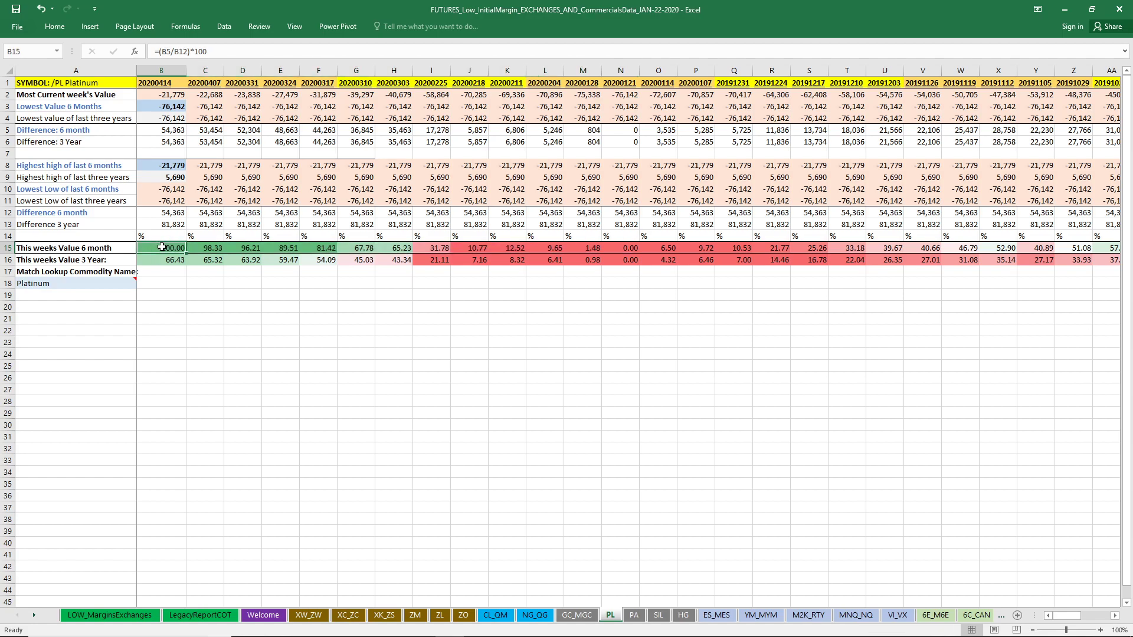
pyautogui.click(171, 95)
pyautogui.click(163, 251)
# Step: Return to the LOW_MarginsExchanges sheet and compare the 6-month index and five-week-prior values for silver and gold
pyautogui.click(128, 613)
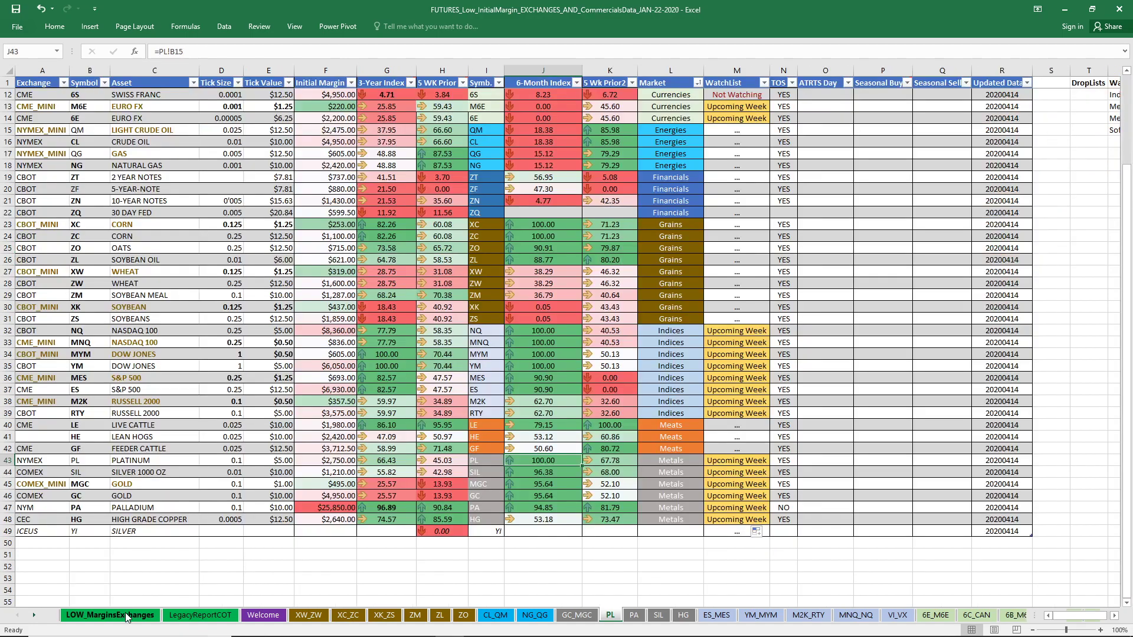
pyautogui.click(542, 472)
pyautogui.moveTo(611, 472); pyautogui.dragTo(546, 483)
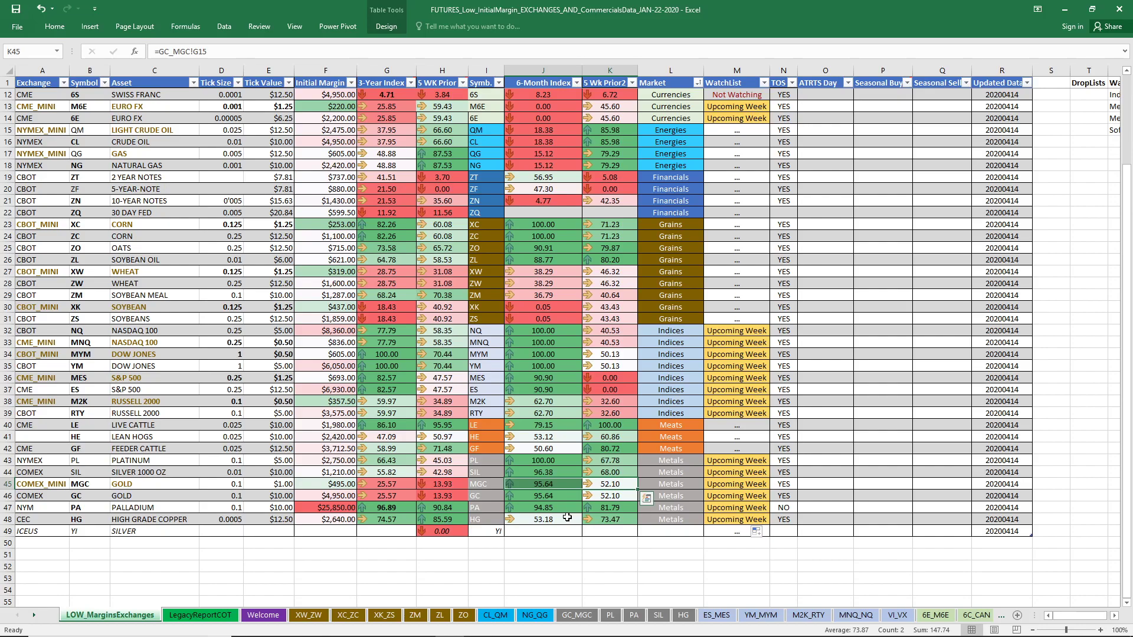
# Step: Examine gold's 6-month and 3-year index history on the GC_MGC sheet, from the oldest weeks to the most current ones
pyautogui.click(576, 617)
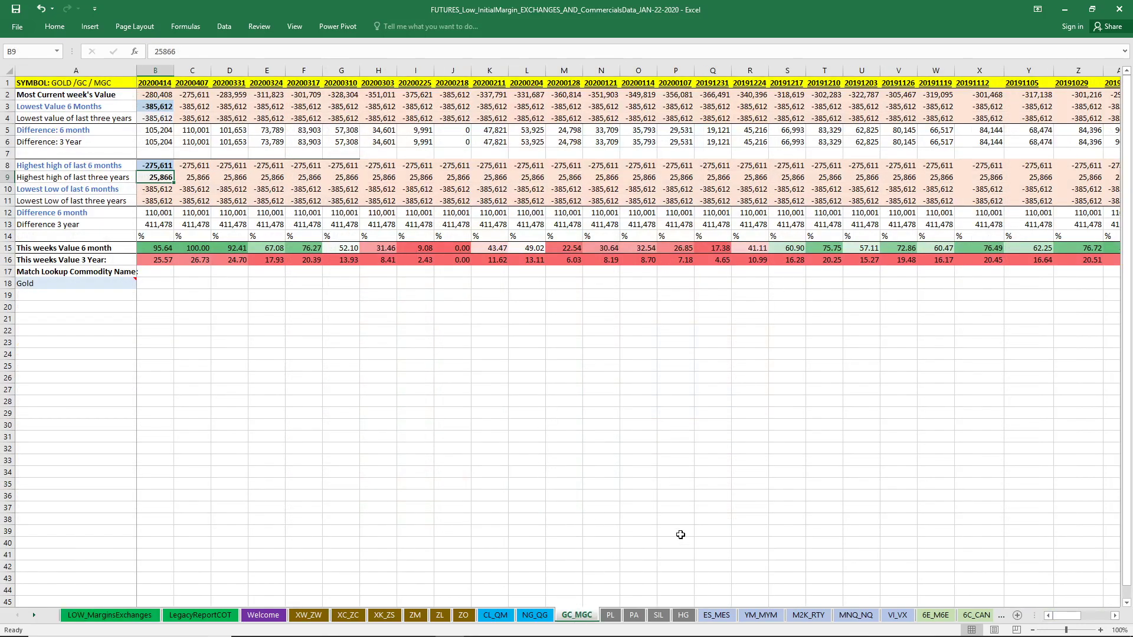
pyautogui.moveTo(1068, 618); pyautogui.dragTo(1095, 617)
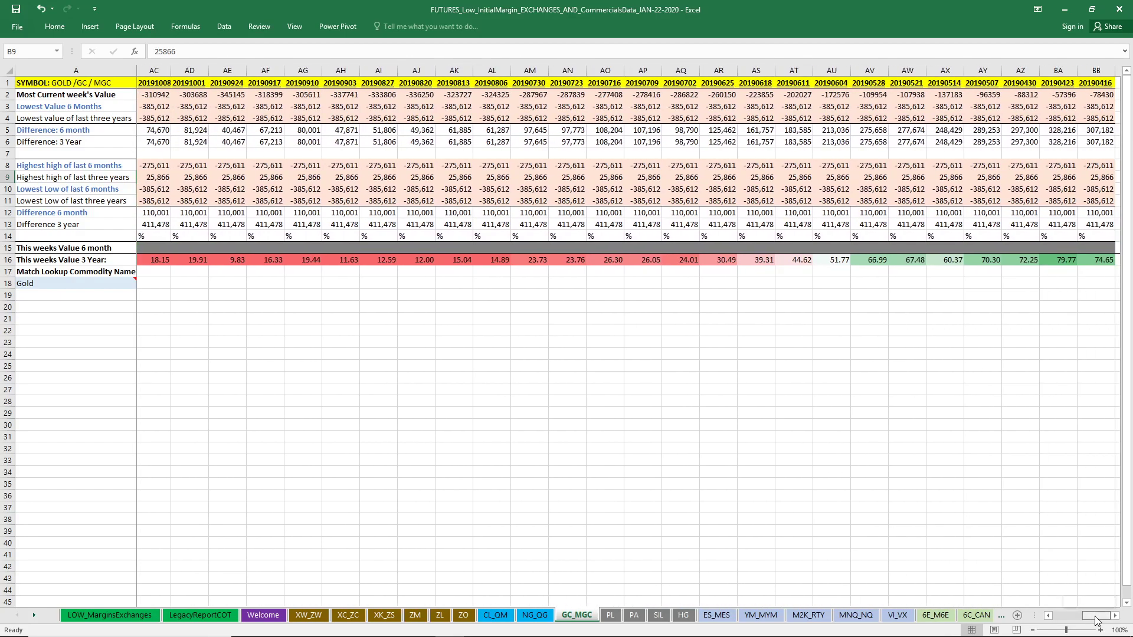
pyautogui.moveTo(1112, 259); pyautogui.dragTo(549, 252)
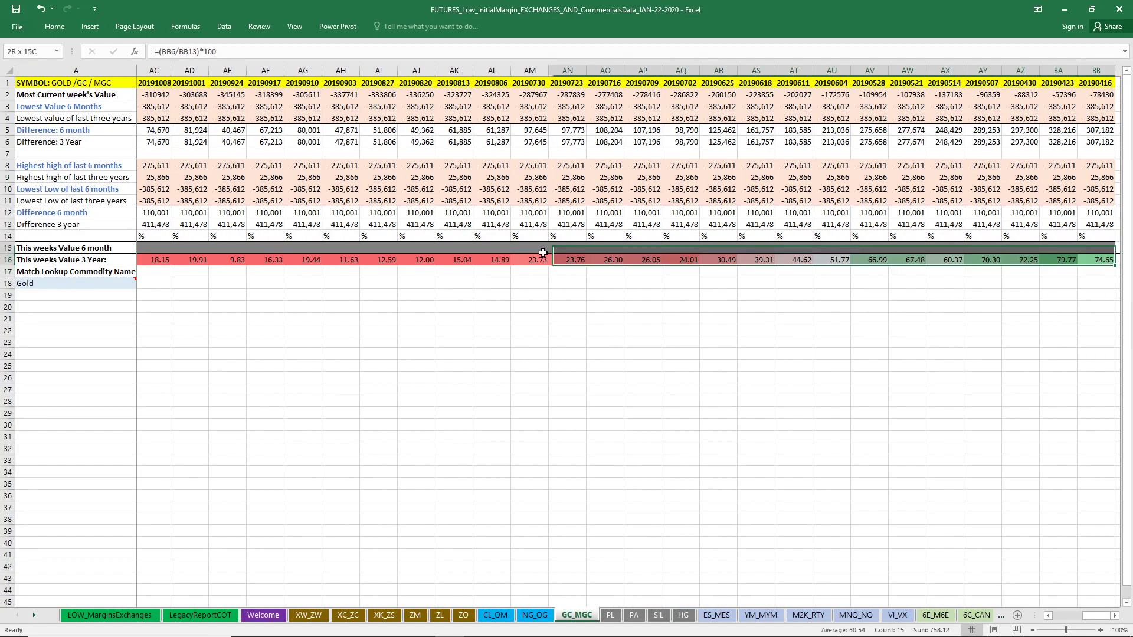
pyautogui.moveTo(1090, 617); pyautogui.dragTo(1065, 617)
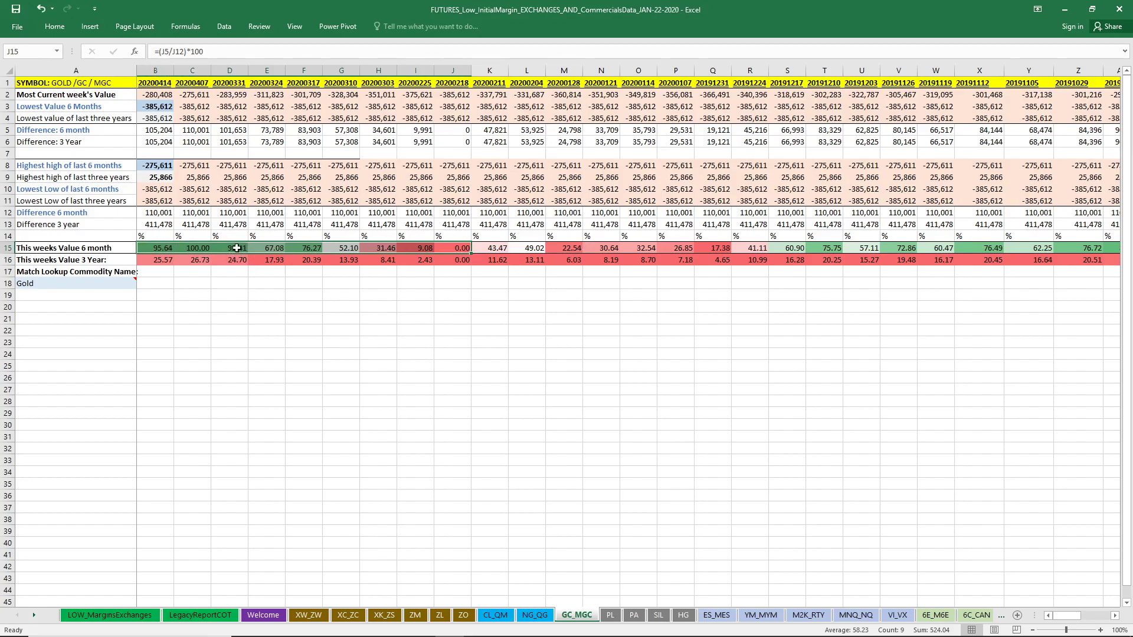
pyautogui.click(197, 248)
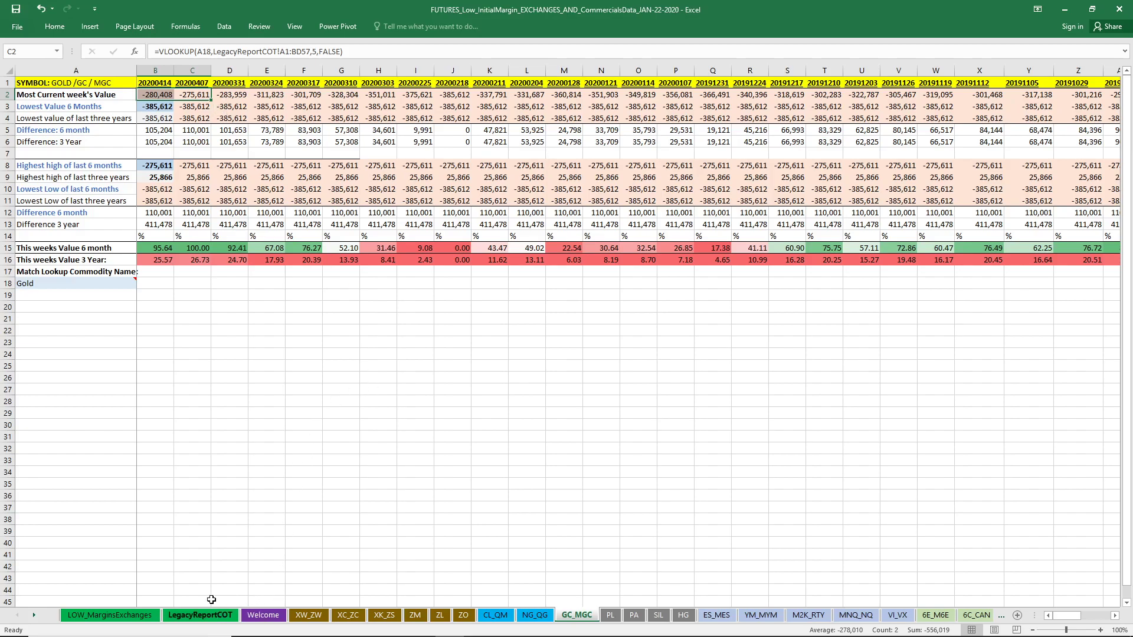
# Step: Switch to the thinkorswim /GC daily chart and draw horizontal price levels at about $1695.3 and $1613.3 from earlier swing highs
pyautogui.click(142, 617)
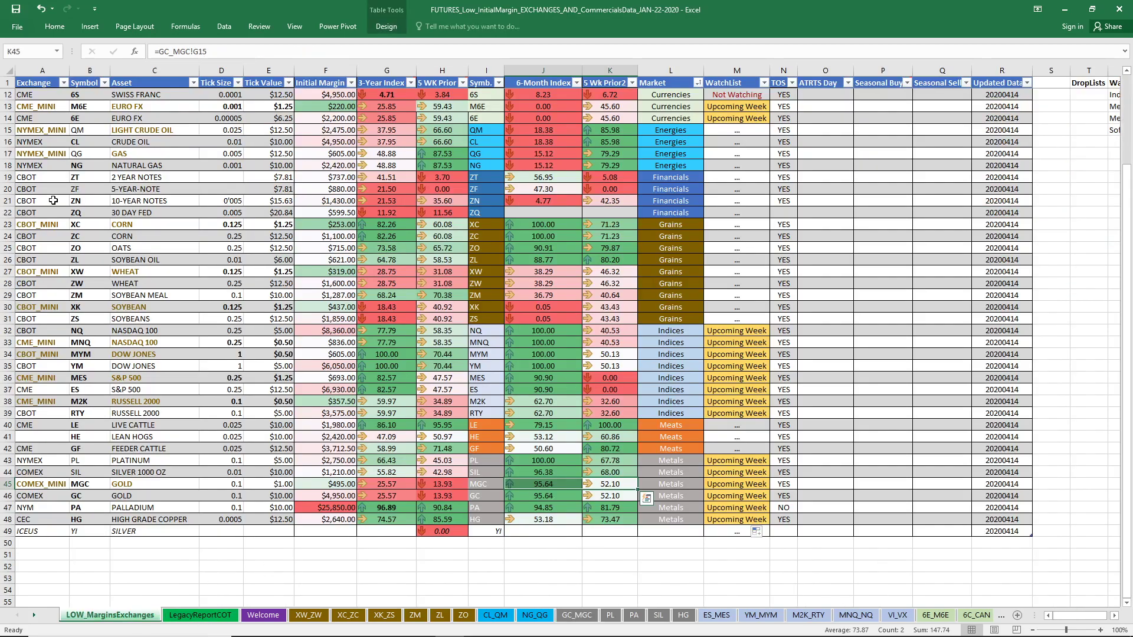
pyautogui.moveTo(536, 625)
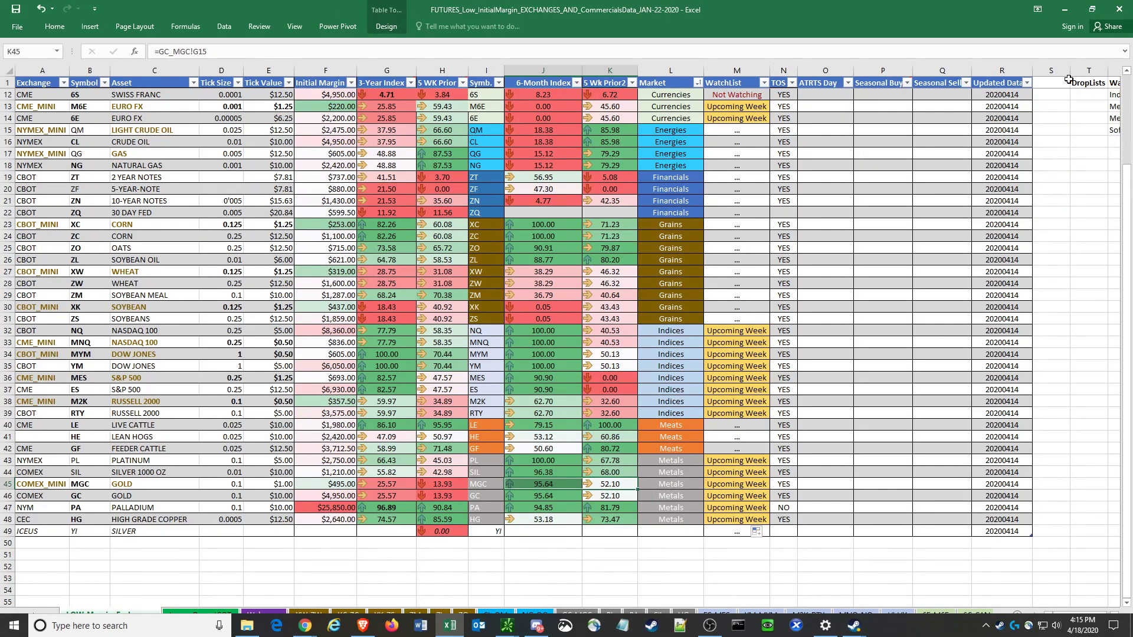
pyautogui.click(1064, 8)
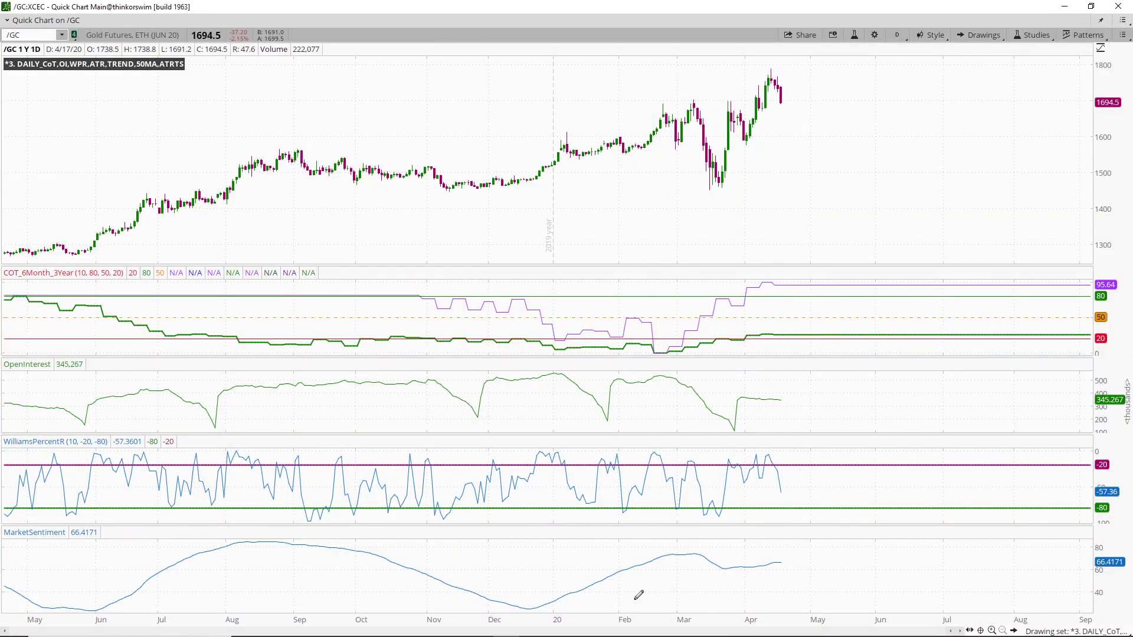
pyautogui.middleClick(855, 145)
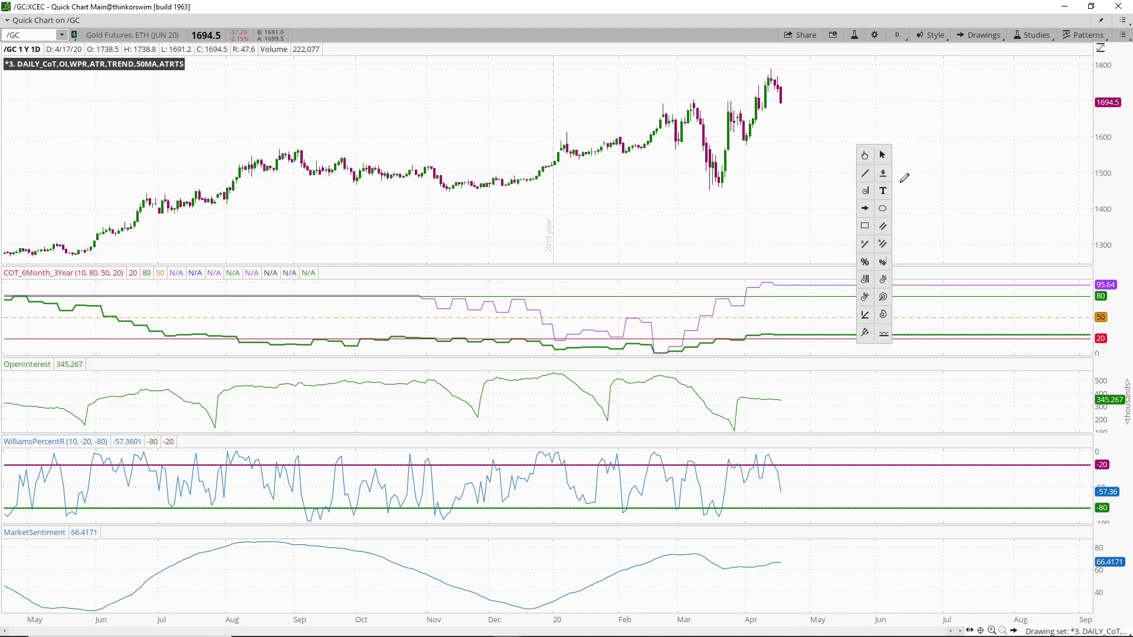
pyautogui.click(882, 174)
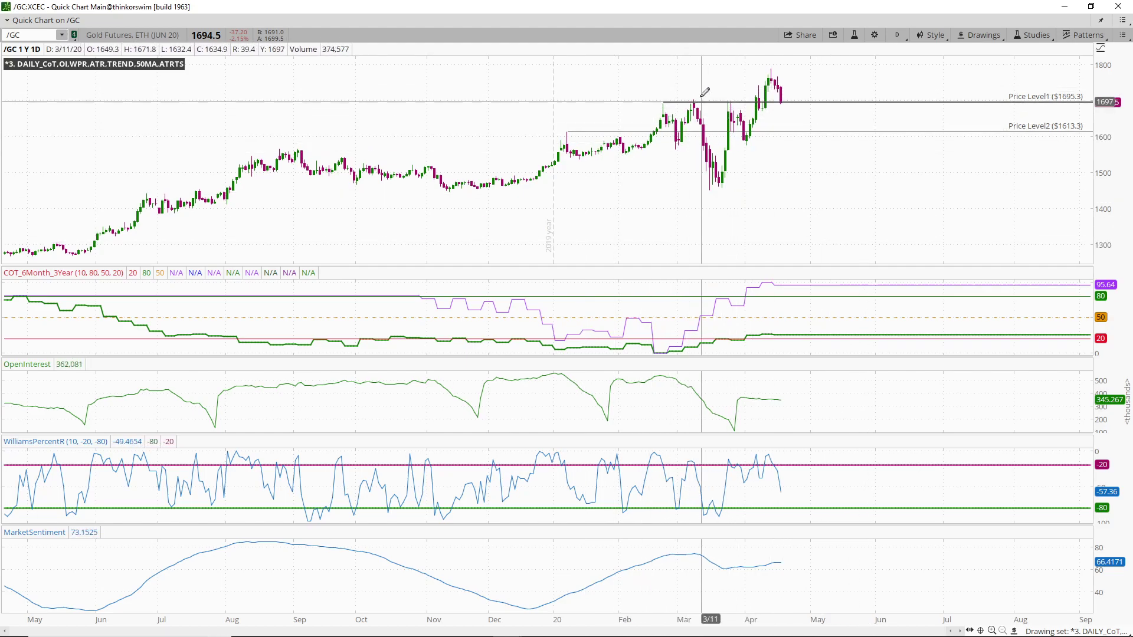
# Step: Place left-pointing arrows at the early-March price high, the latest 6-month COT reading and the late-February COT low
pyautogui.rightClick(730, 129)
pyautogui.click(727, 146)
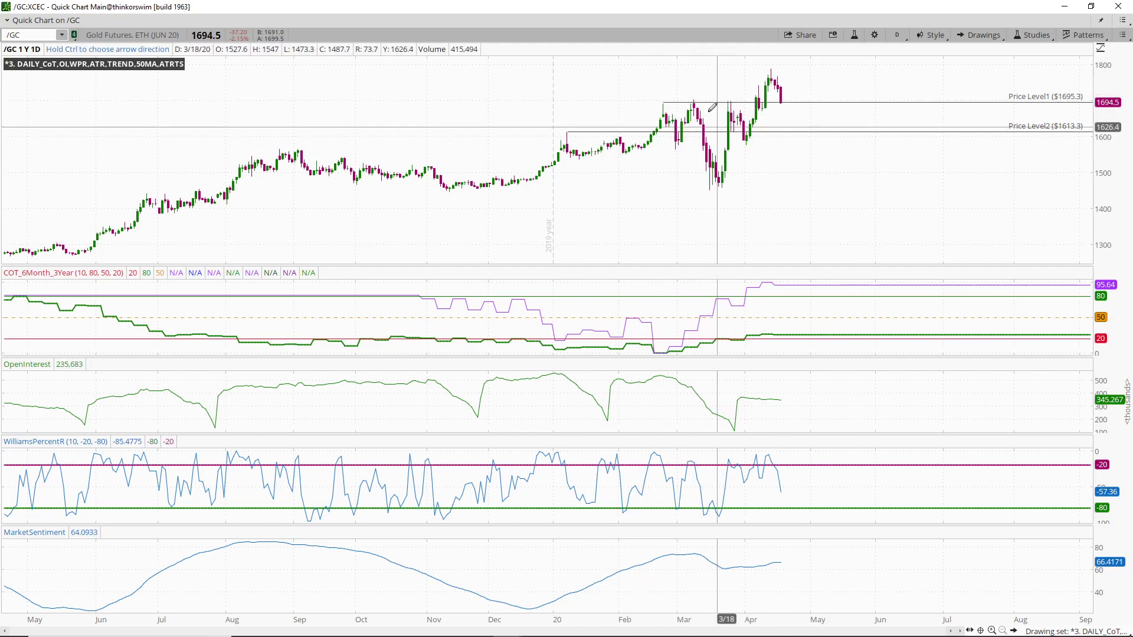
pyautogui.click(699, 93)
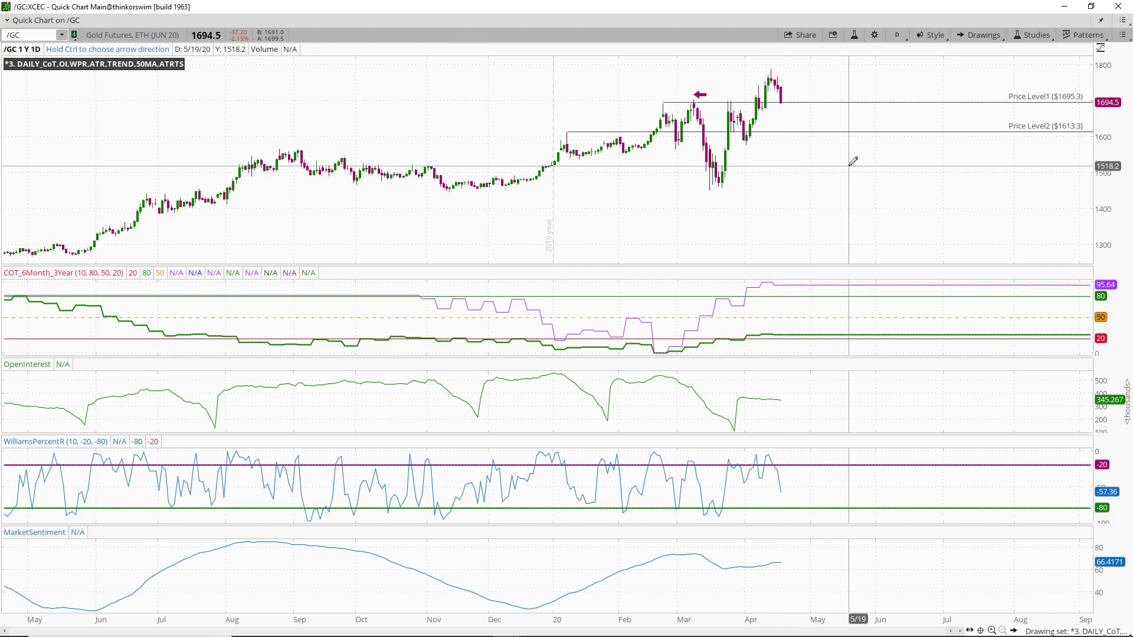
pyautogui.middleClick(860, 200)
pyautogui.click(860, 235)
pyautogui.click(786, 285)
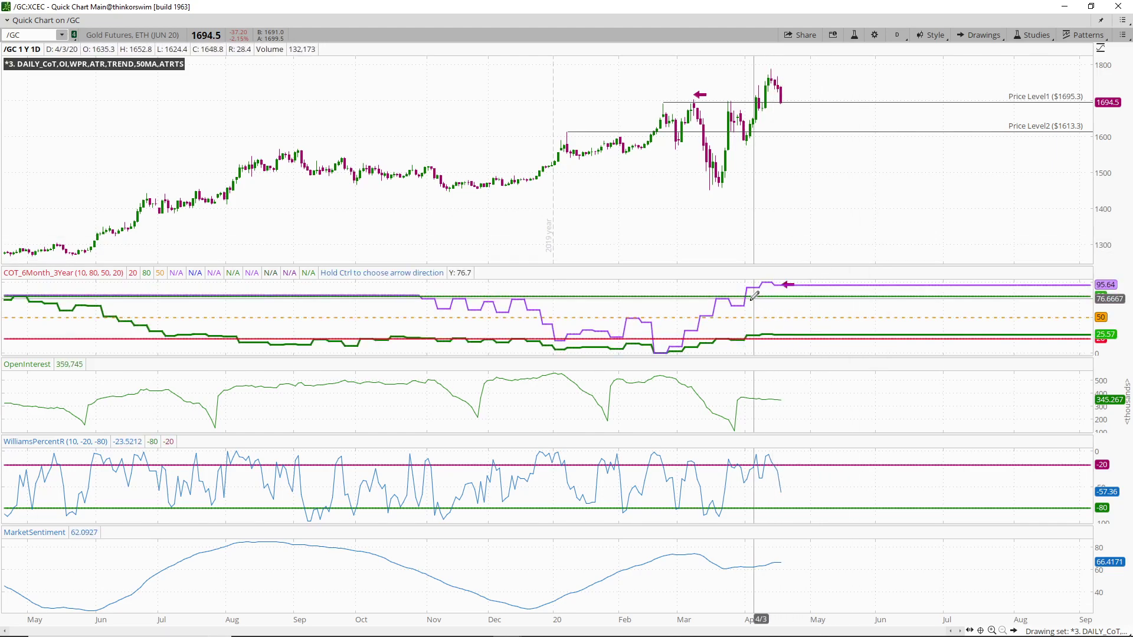
pyautogui.click(665, 342)
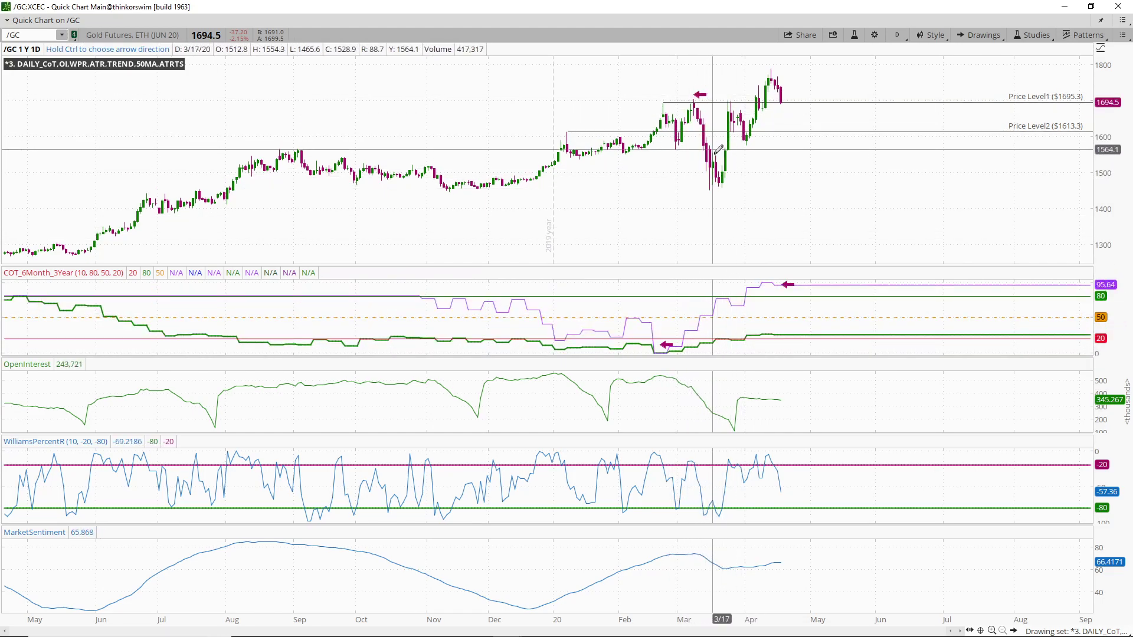
# Step: Draw a price level at about $1442.9 and a shaded rectangle just beneath it from mid-June 2019 to mid-April 2020
pyautogui.rightClick(725, 196)
pyautogui.click(753, 224)
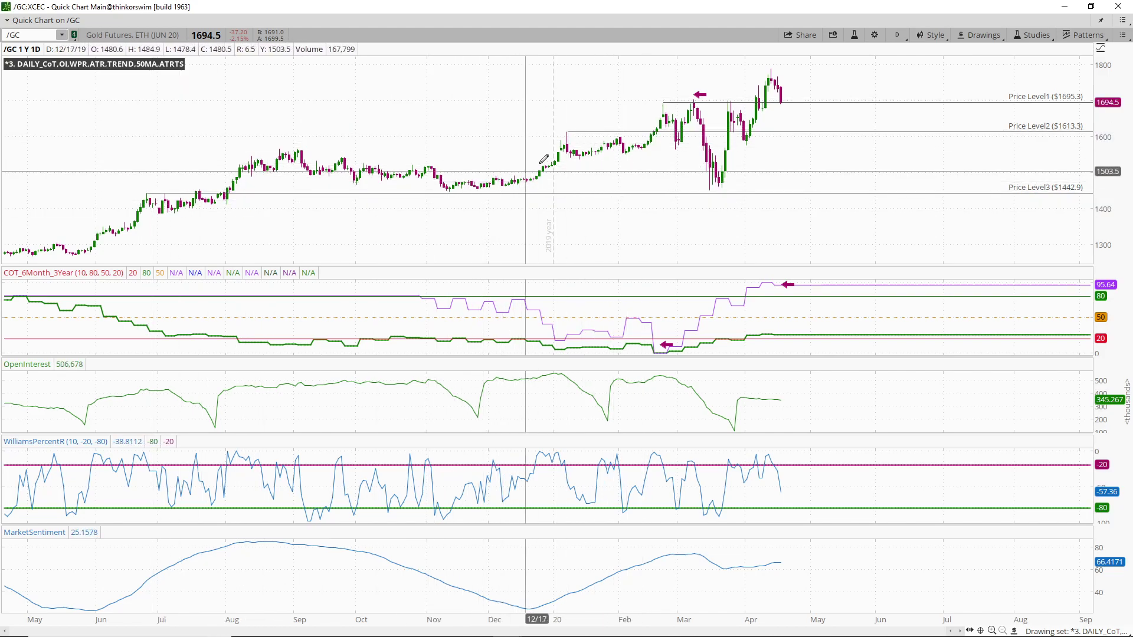
pyautogui.middleClick(100, 184)
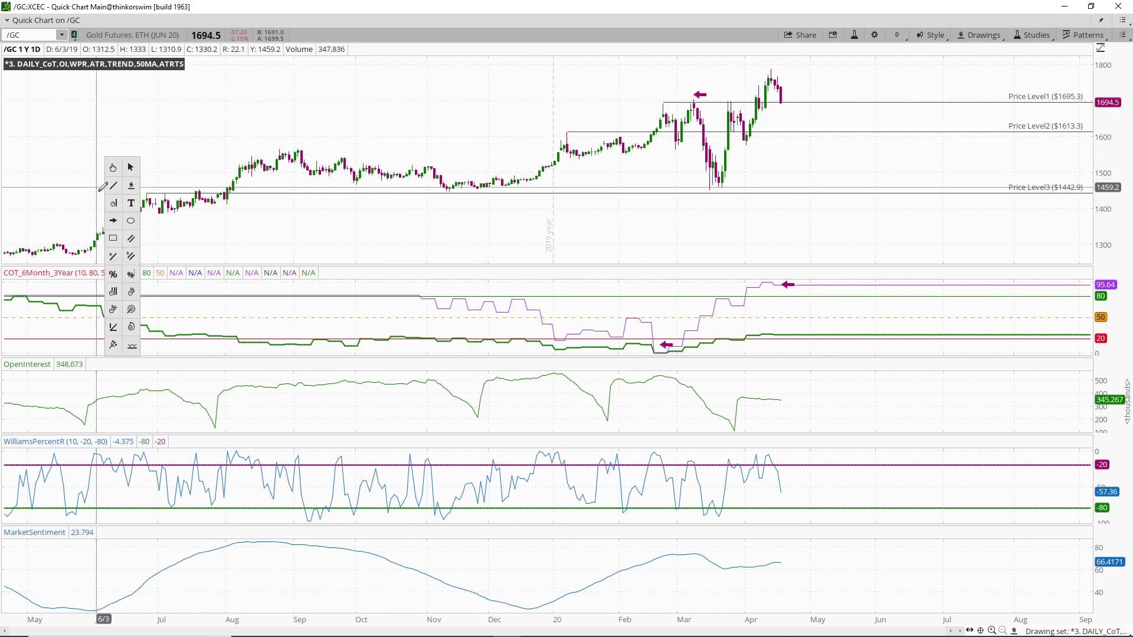
pyautogui.click(112, 239)
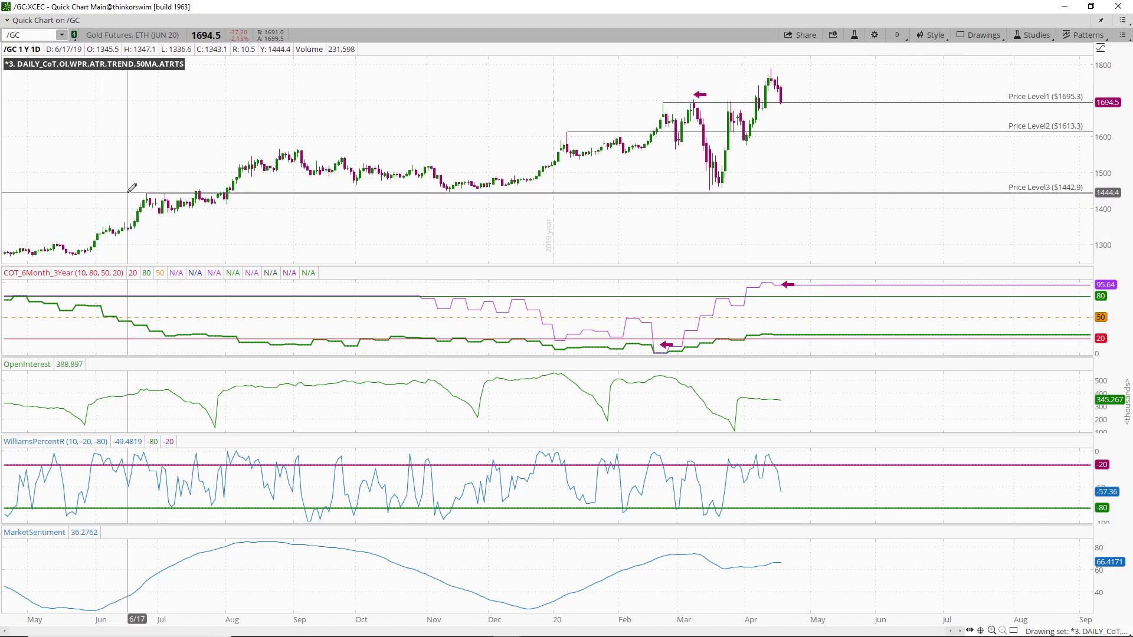
pyautogui.click(128, 193)
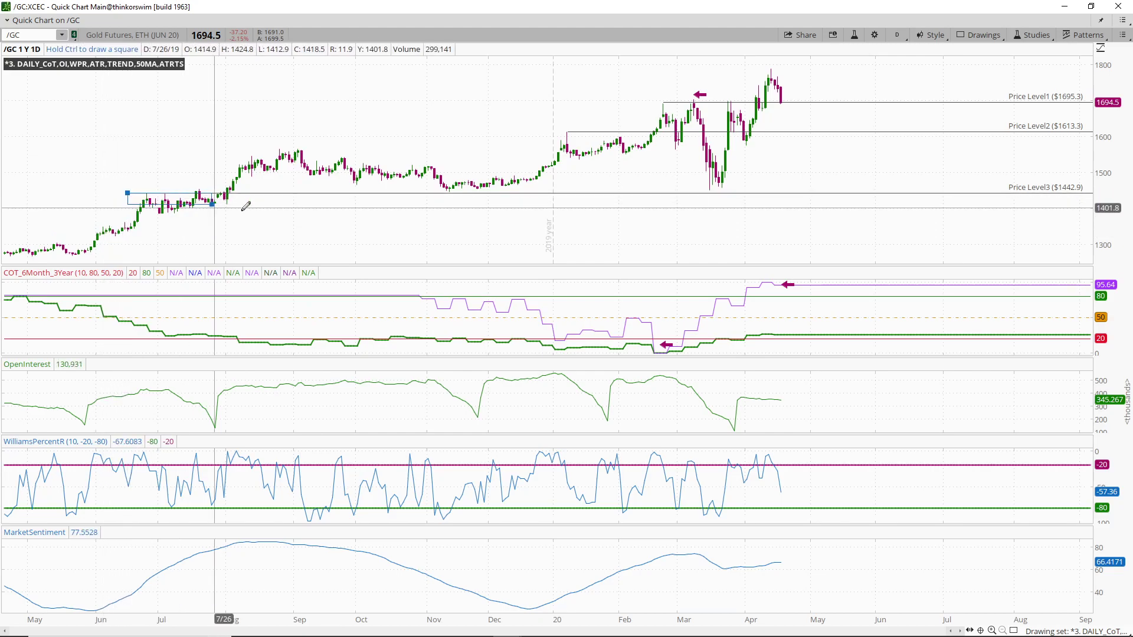
pyautogui.click(765, 213)
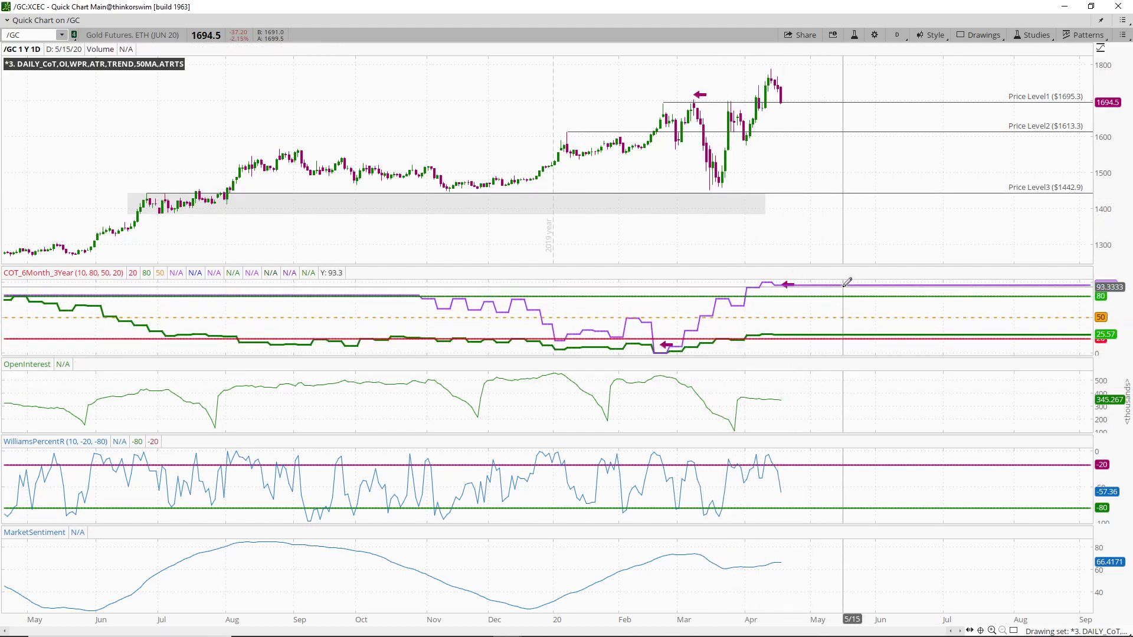
# Step: Place a left-pointing arrow at the latest value of the WilliamsPercentR line
pyautogui.middleClick(845, 177)
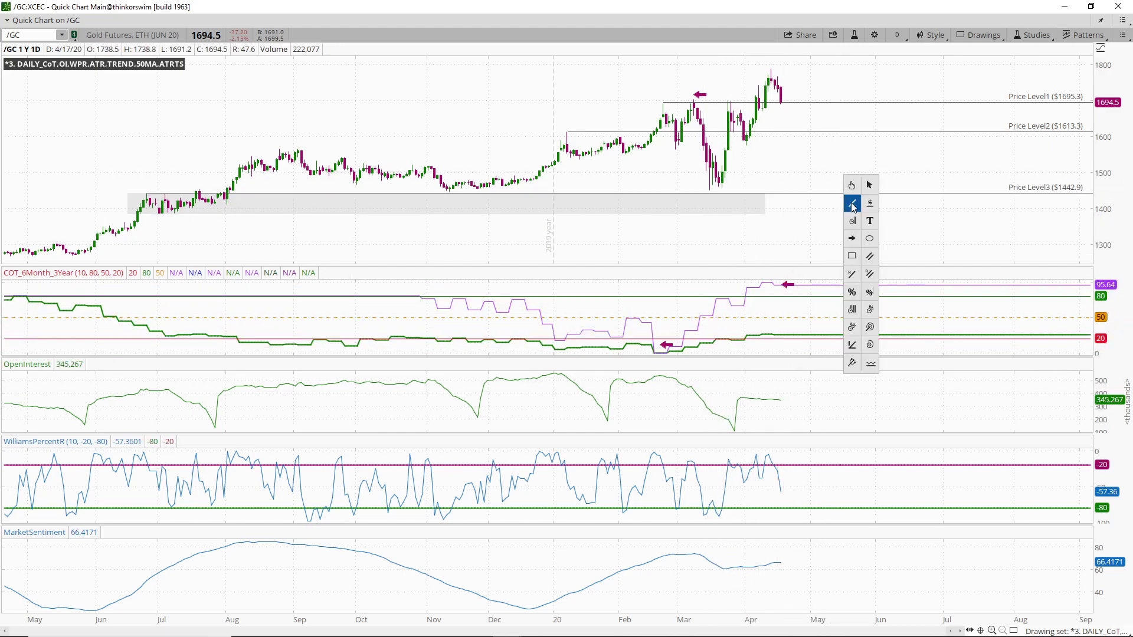
pyautogui.click(853, 239)
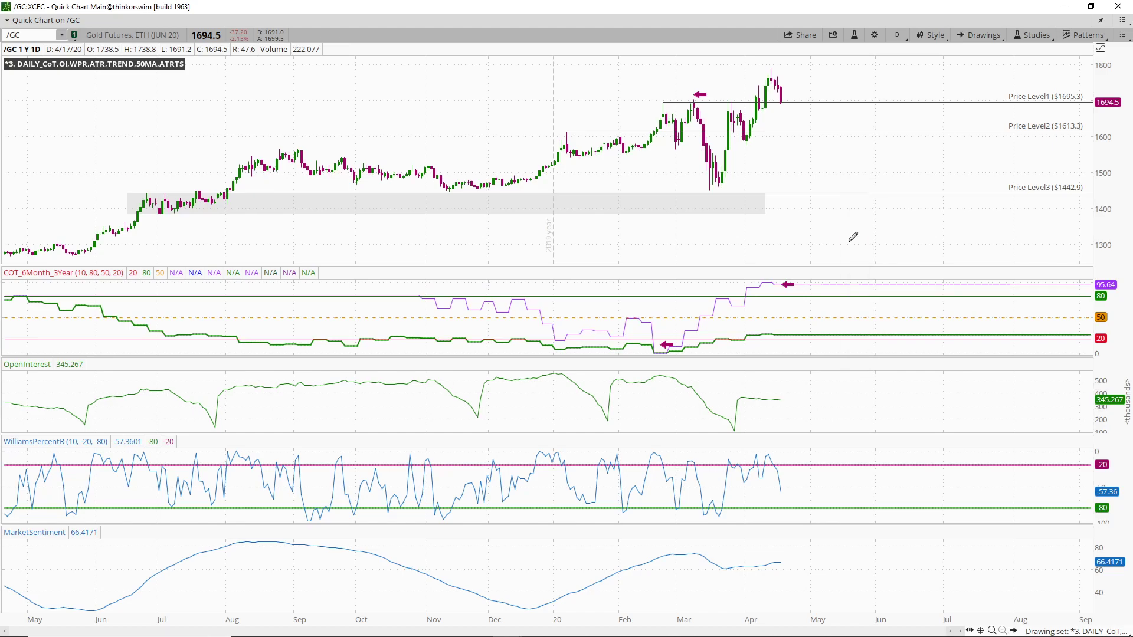
pyautogui.click(791, 487)
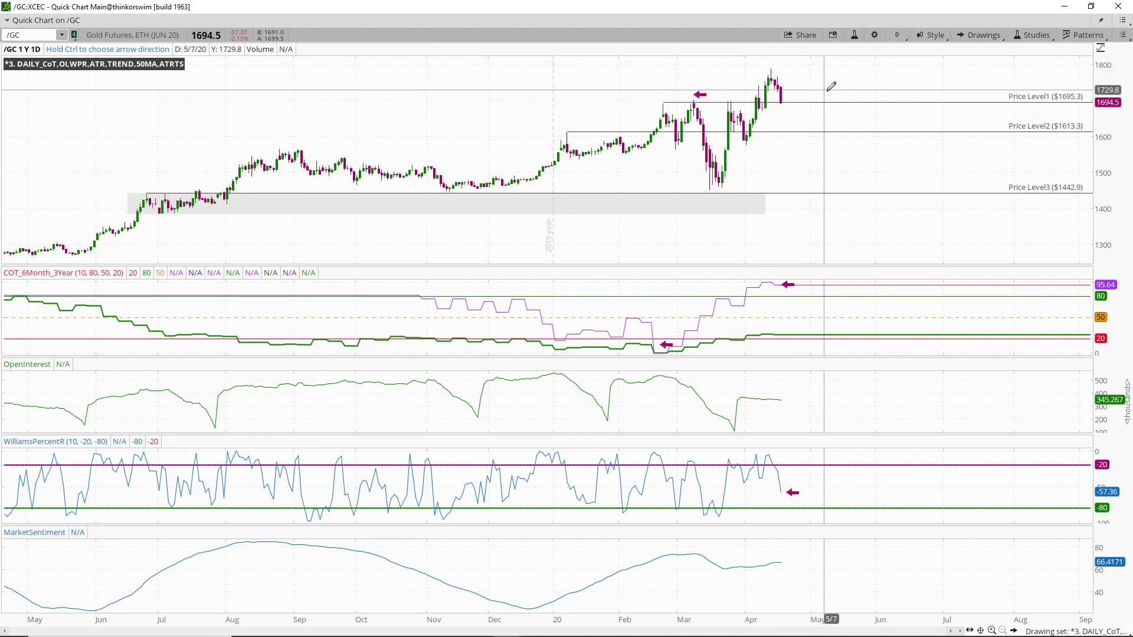
# Step: Draw a Fibonacci retracement beside the latest candles, from the March low at about $1451 up to the April high at about $1788.8
pyautogui.middleClick(898, 72)
pyautogui.click(909, 191)
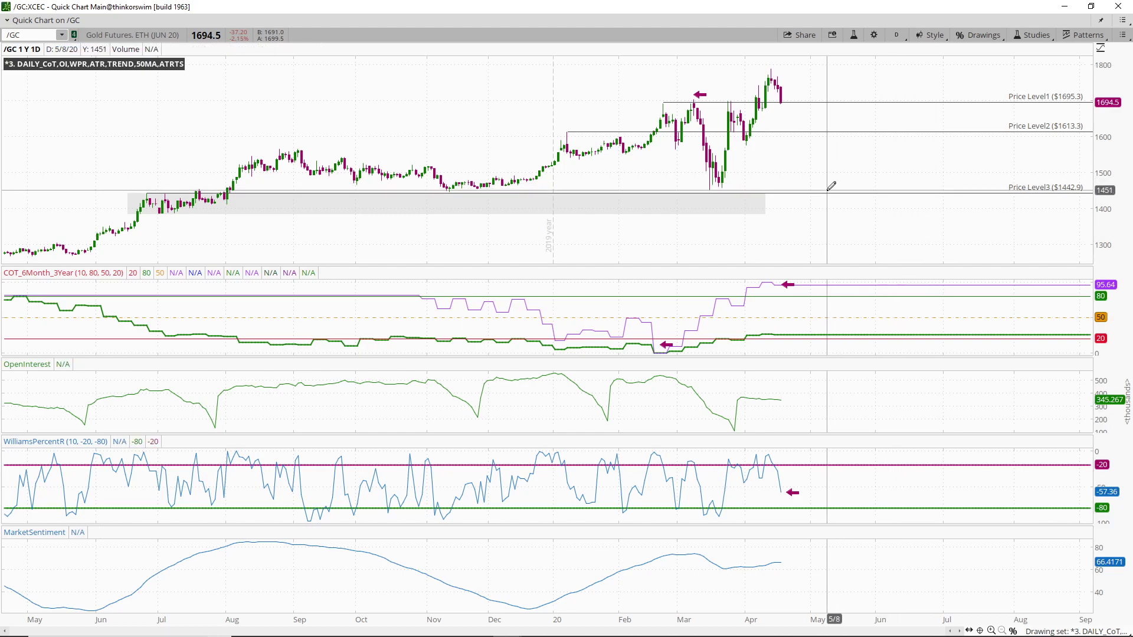
pyautogui.moveTo(827, 189); pyautogui.dragTo(886, 69)
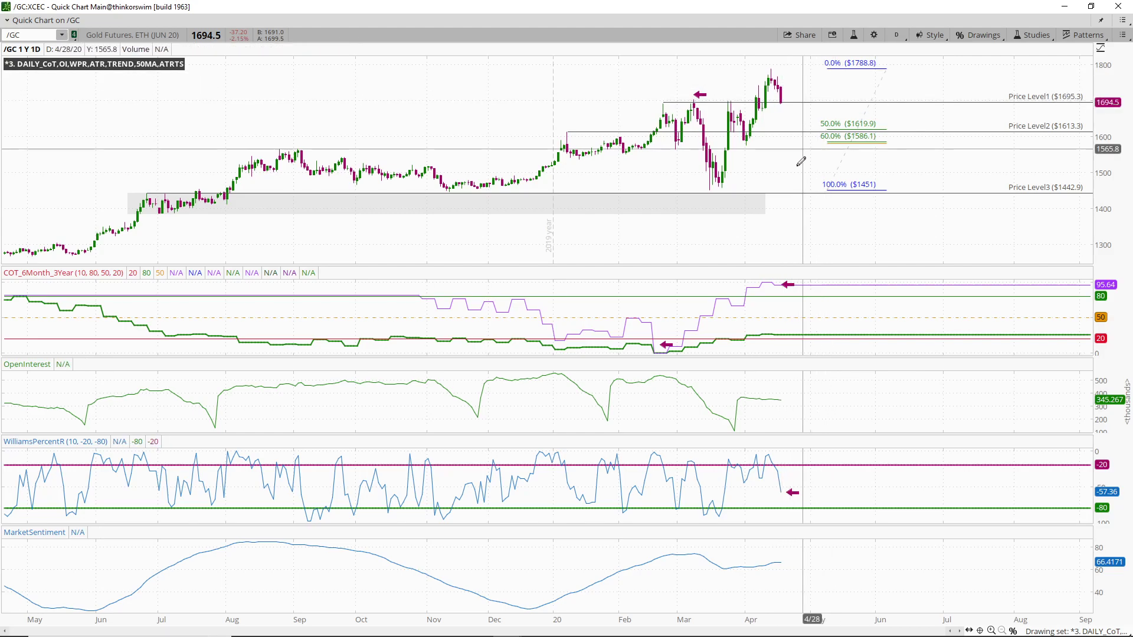
# Step: Switch from the daily gold chart to the 180-day 4-hour /GC chart and maximize its window
pyautogui.click(1091, 7)
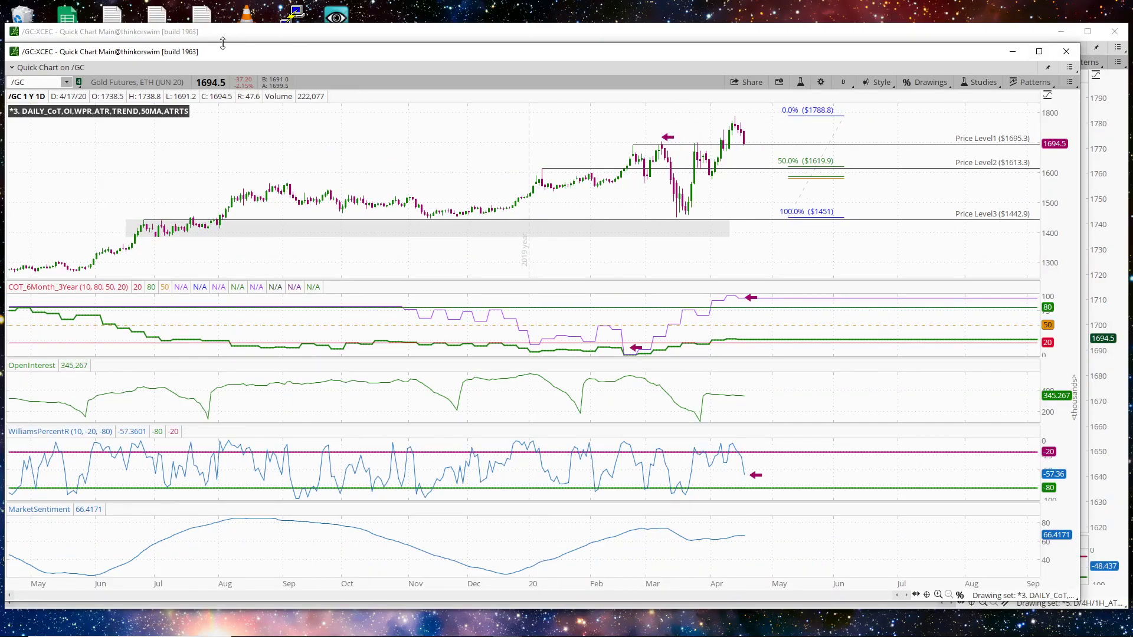
pyautogui.click(222, 31)
pyautogui.moveTo(233, 32); pyautogui.dragTo(347, 68)
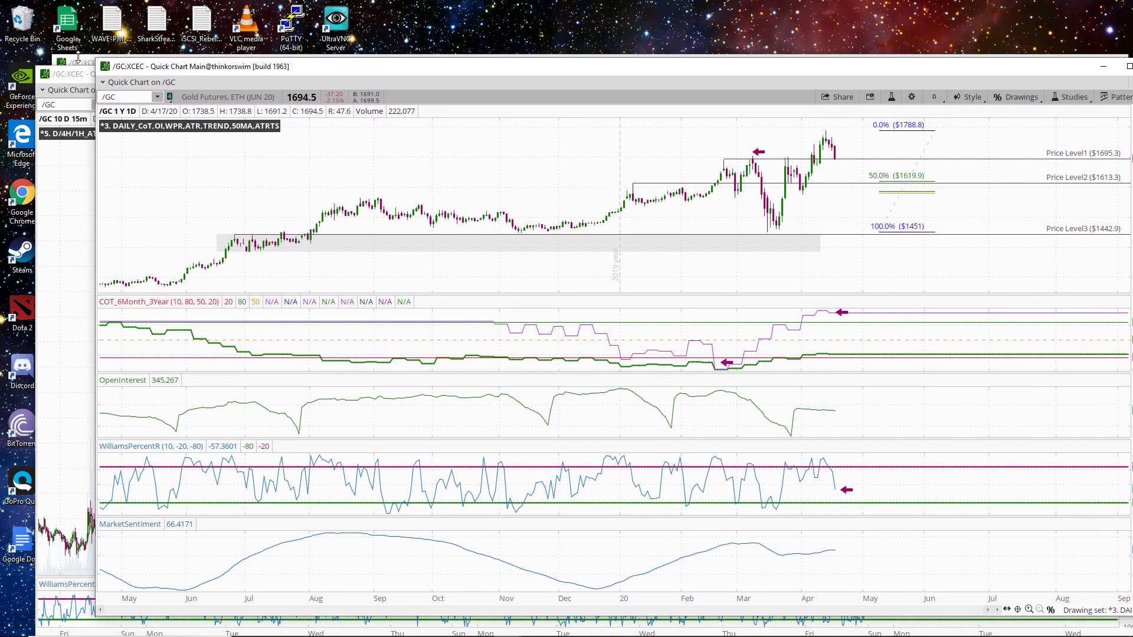
pyautogui.click(77, 56)
pyautogui.click(1088, 64)
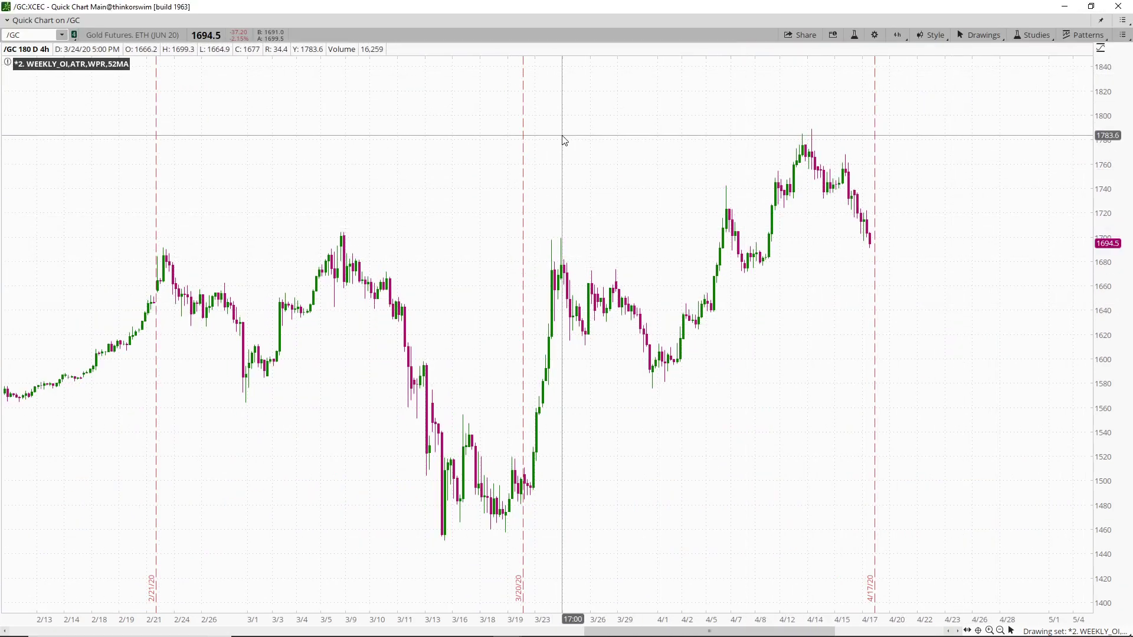
# Step: Draw a channel from the March 19 low at about $1457.5 through the March 31 low at about $1576, with its upper side at the March 24 high
pyautogui.middleClick(462, 118)
pyautogui.click(494, 203)
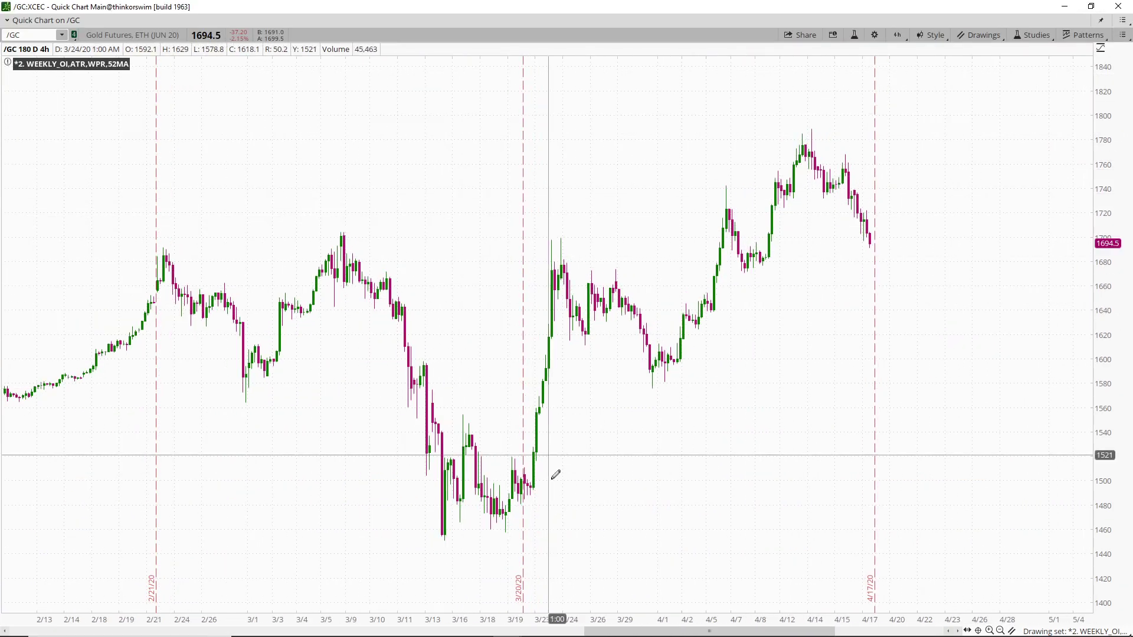
pyautogui.click(506, 531)
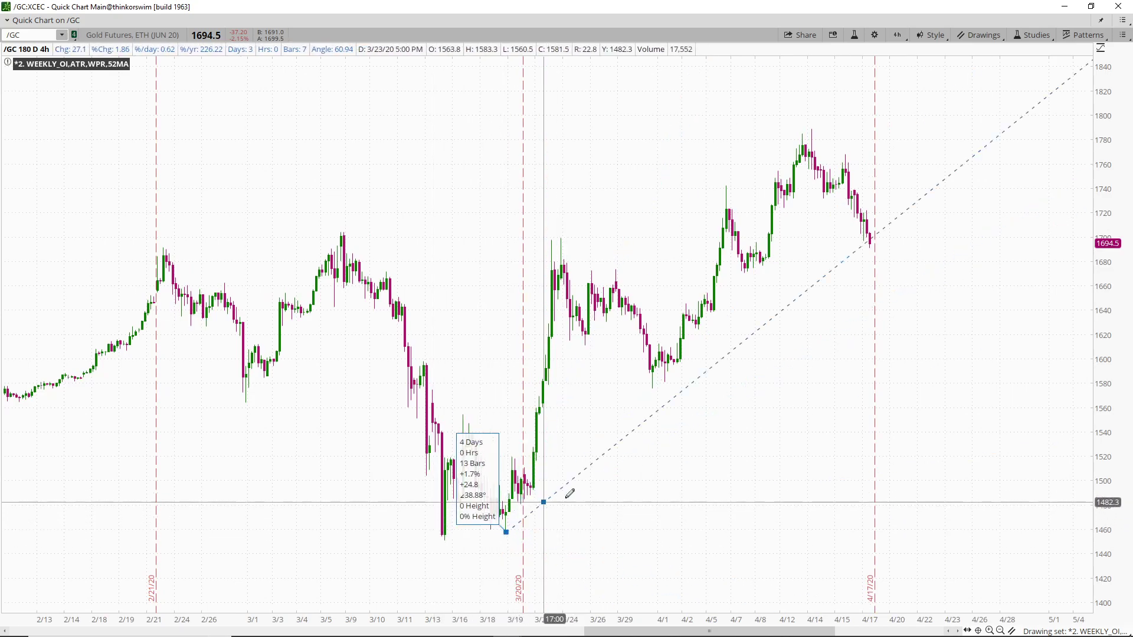
pyautogui.click(654, 387)
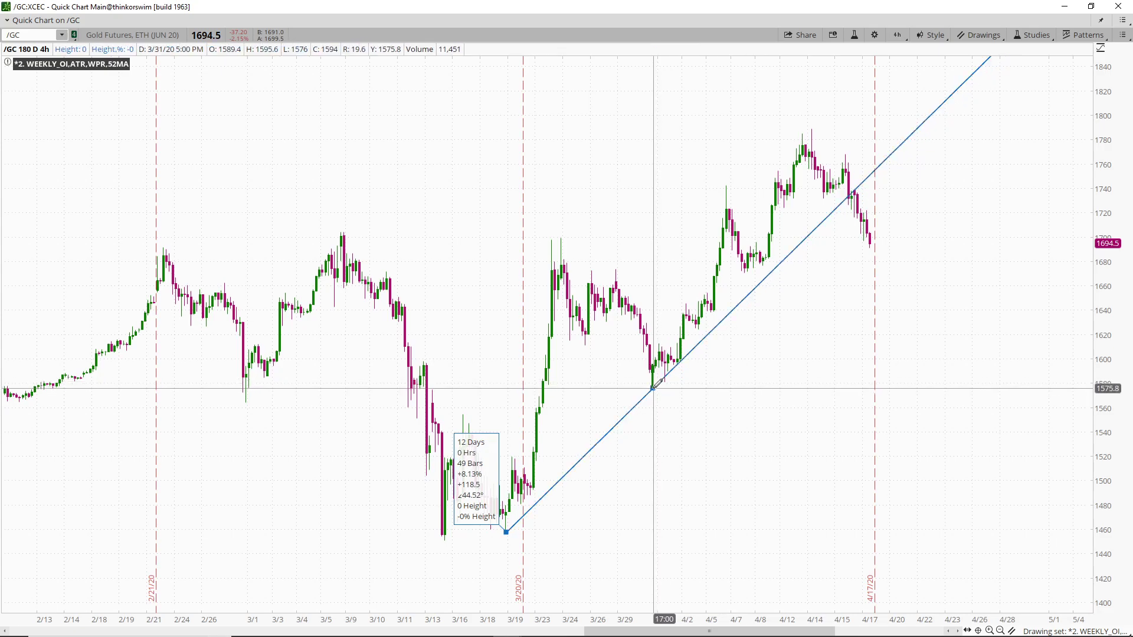
pyautogui.click(563, 232)
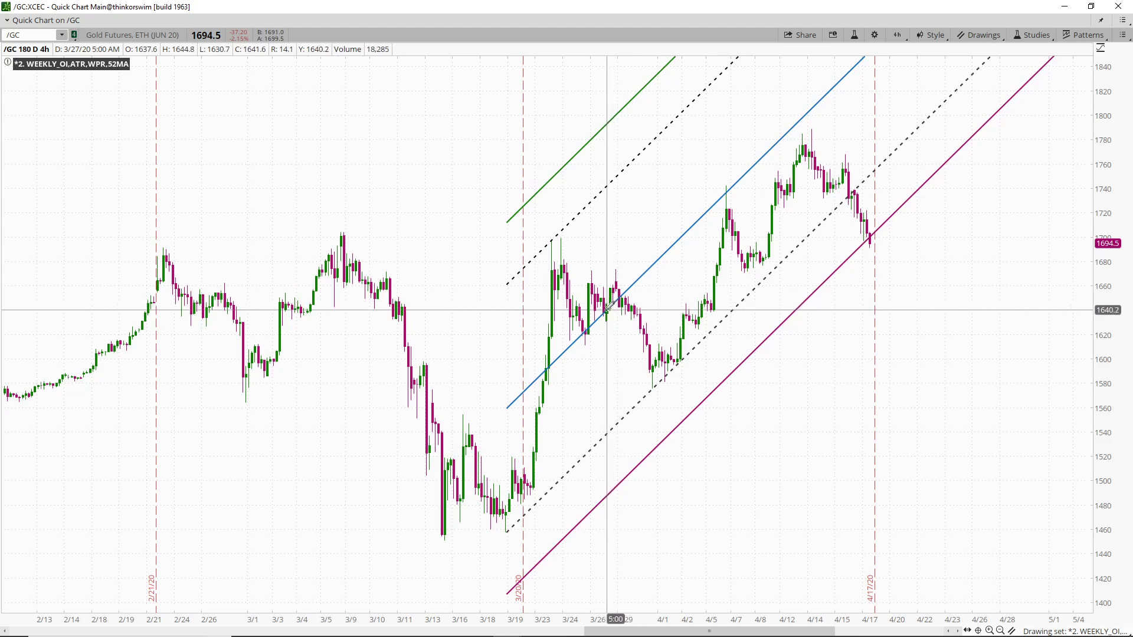
# Step: Draw a price level at about $1609.9, starting from the March 26 swing low
pyautogui.moveTo(561, 616); pyautogui.dragTo(469, 614)
pyautogui.moveTo(764, 631); pyautogui.dragTo(612, 619)
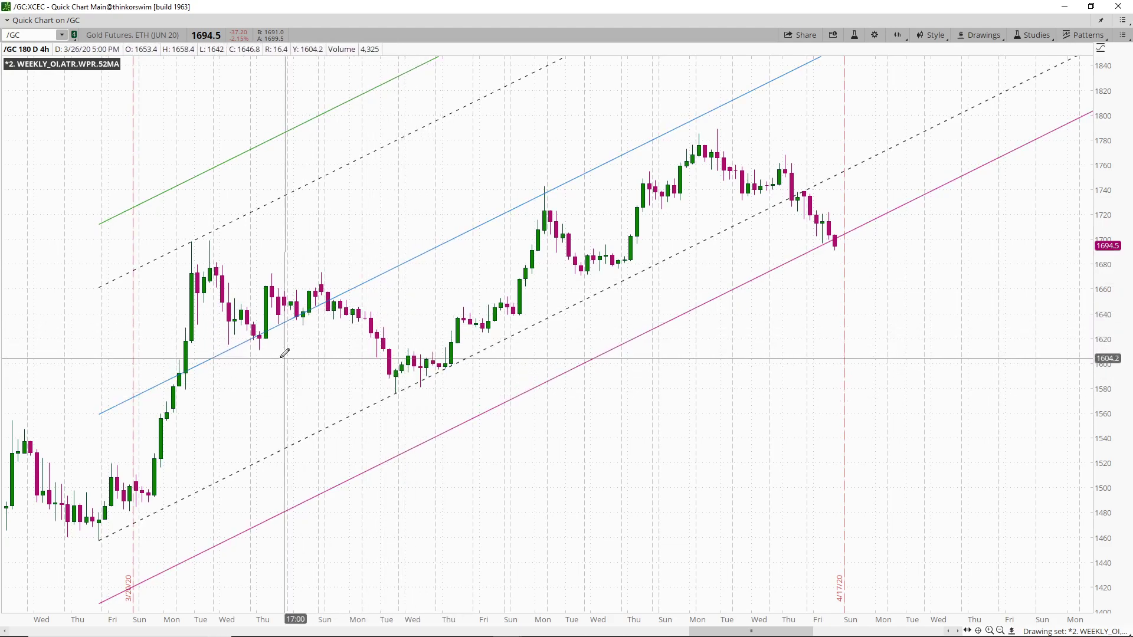
pyautogui.click(260, 352)
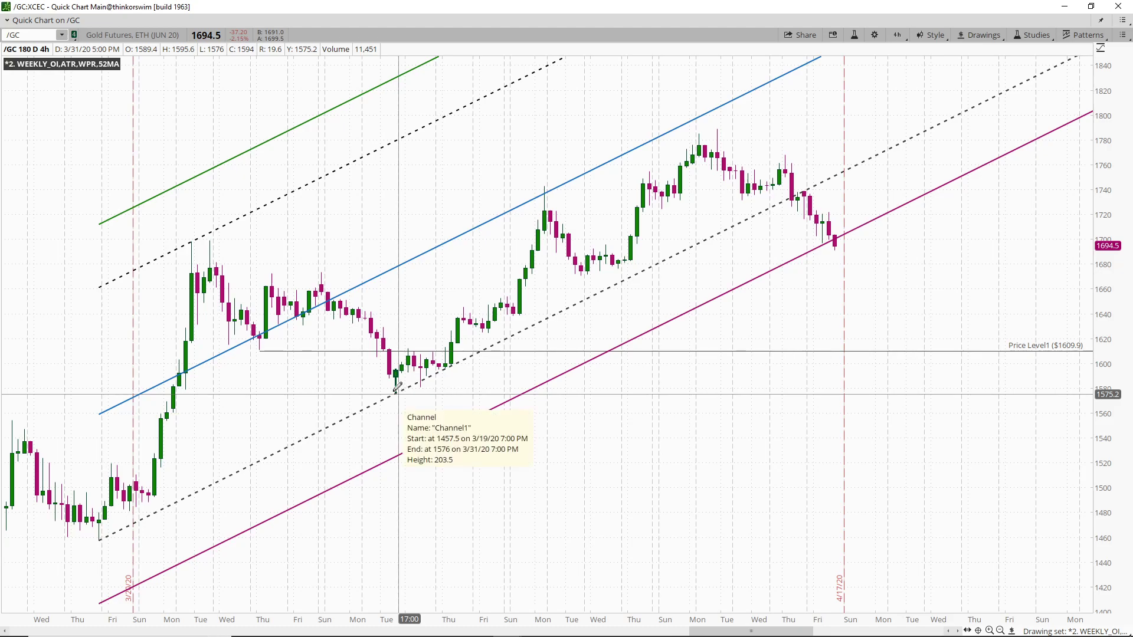
# Step: Place left-pointing arrows at the March 19 low, the March 31 low and the March 24 high that anchor the channel
pyautogui.middleClick(393, 204)
pyautogui.click(397, 259)
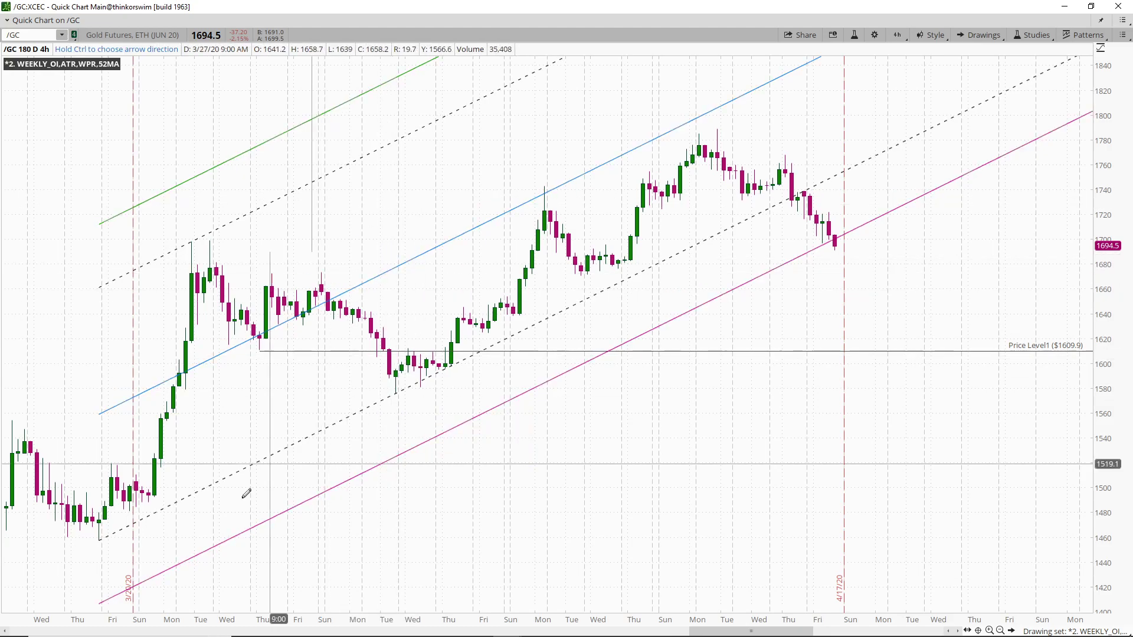
pyautogui.click(100, 538)
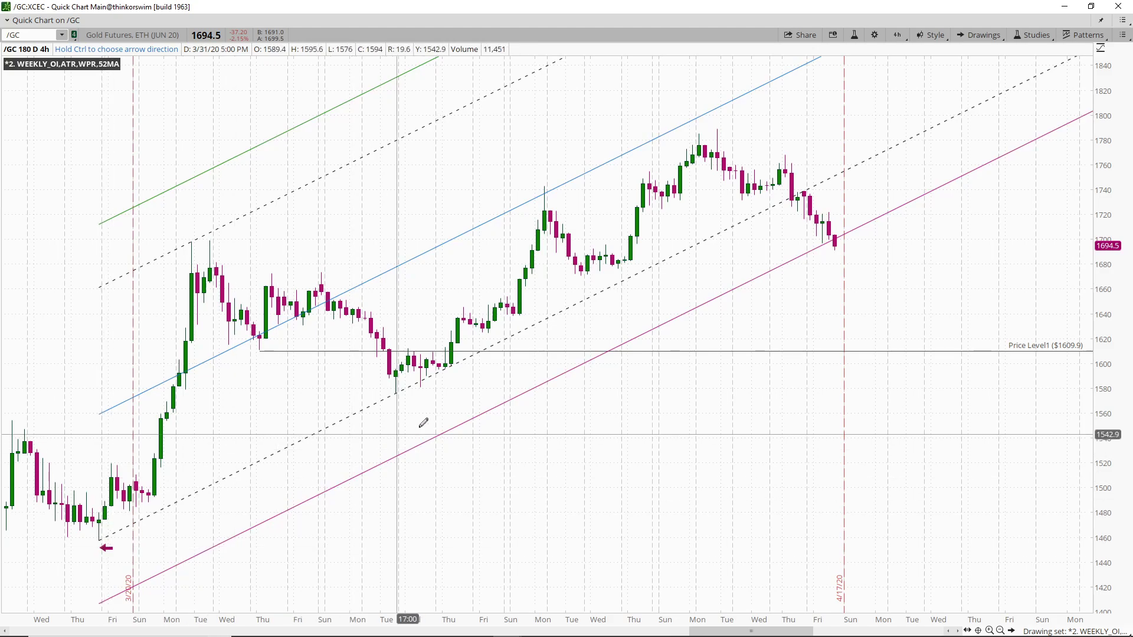
pyautogui.click(398, 394)
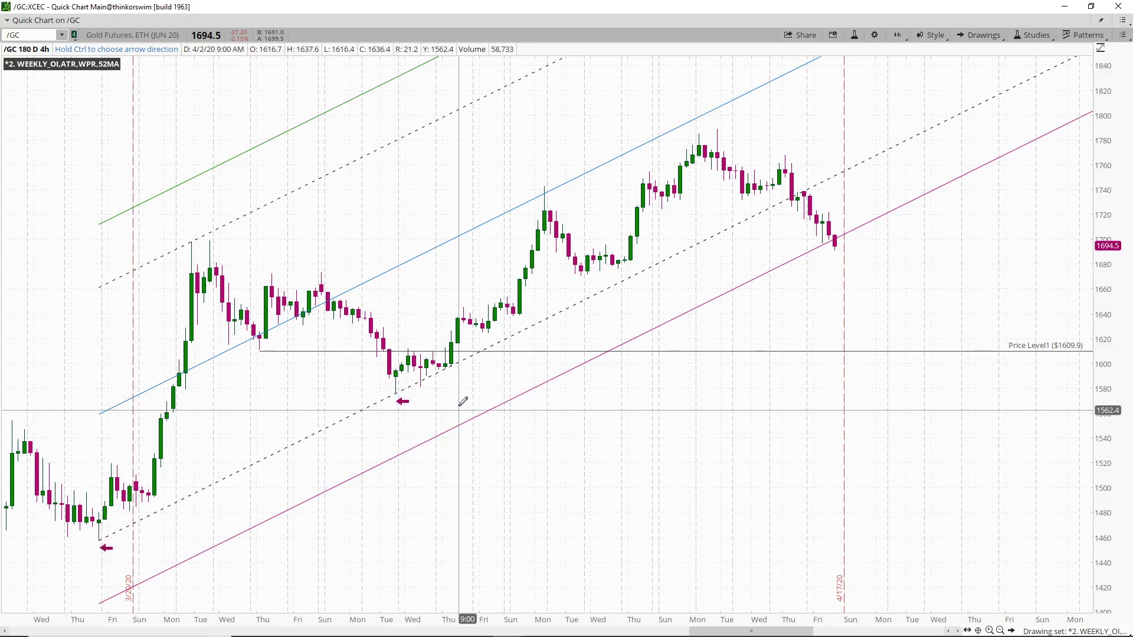
pyautogui.click(192, 238)
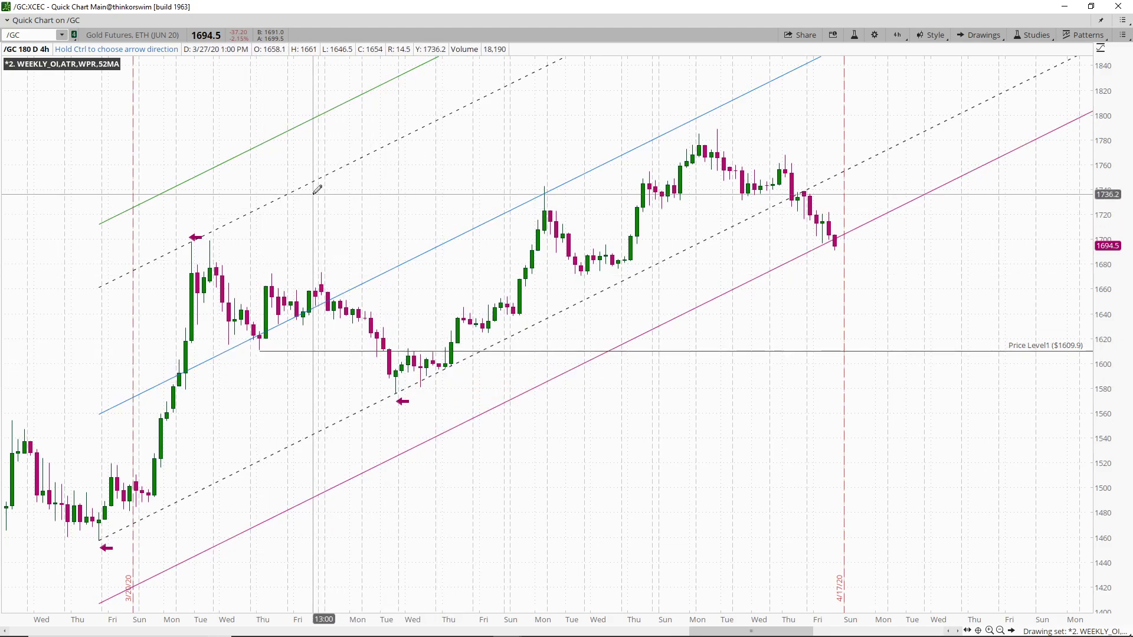
# Step: Draw a shaded rectangle from the March 24 high down to the $1609.9 price level, extending just past the latest candles
pyautogui.middleClick(329, 243)
pyautogui.click(324, 279)
pyautogui.click(192, 241)
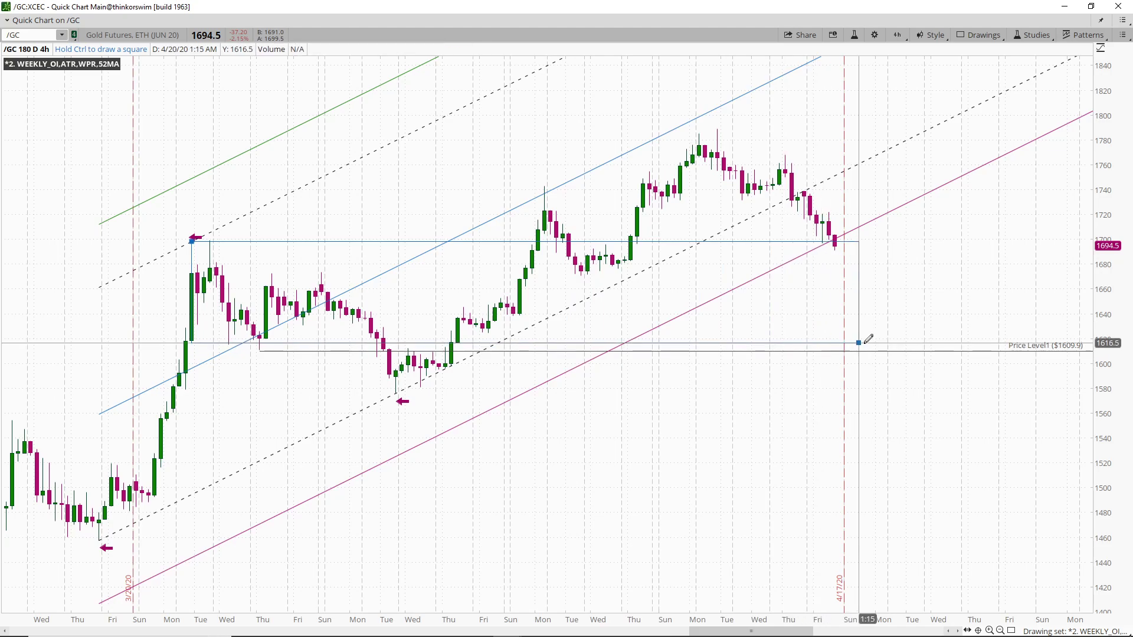
pyautogui.click(892, 351)
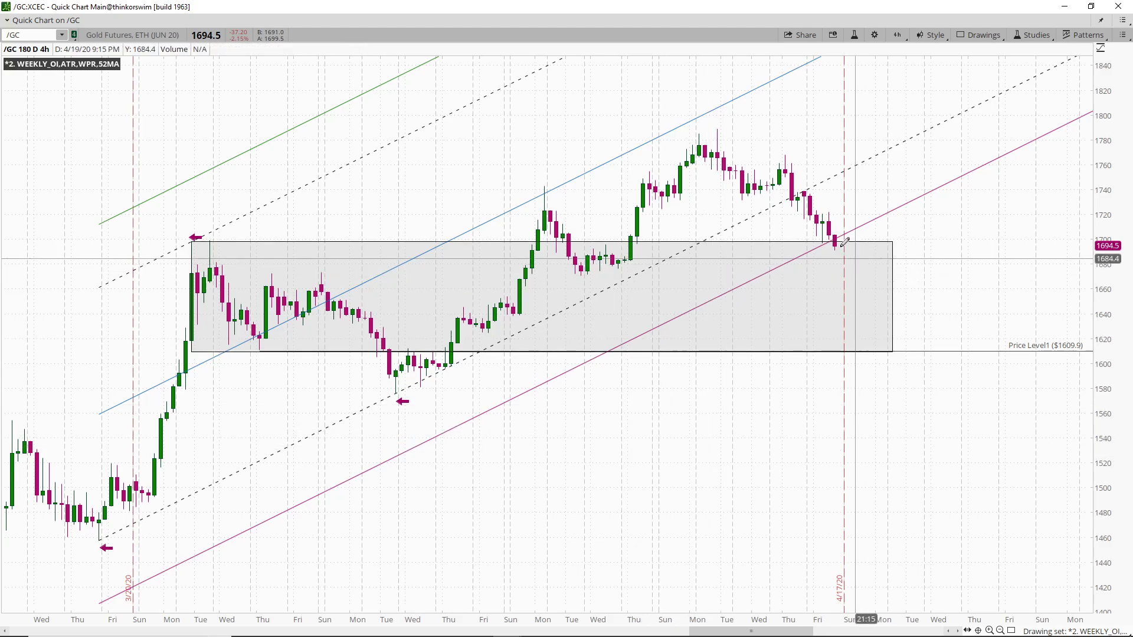
# Step: Draw a descending trendline from the mid-April swing high at about $1768 past the latest candle to about $1690
pyautogui.middleClick(813, 180)
pyautogui.click(812, 200)
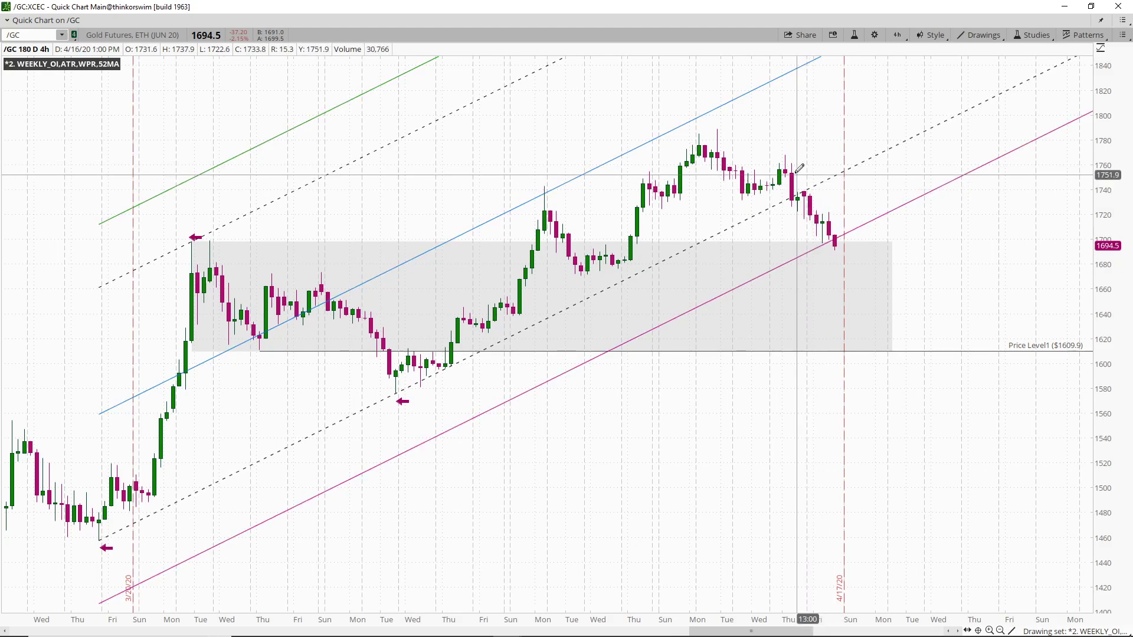
pyautogui.click(786, 151)
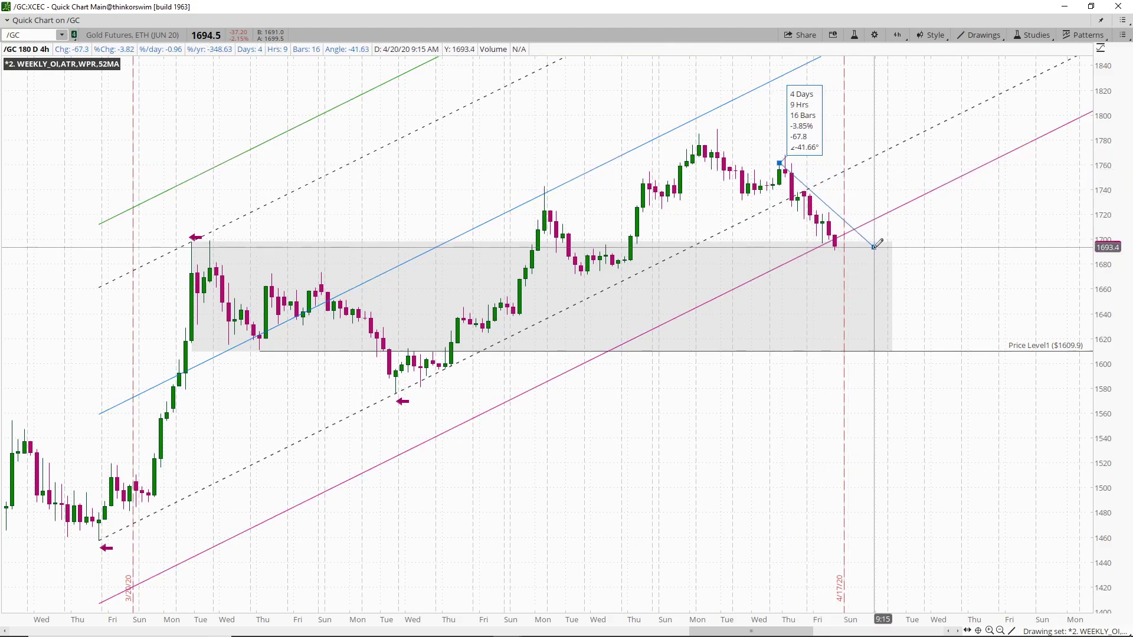
pyautogui.rightClick(877, 250)
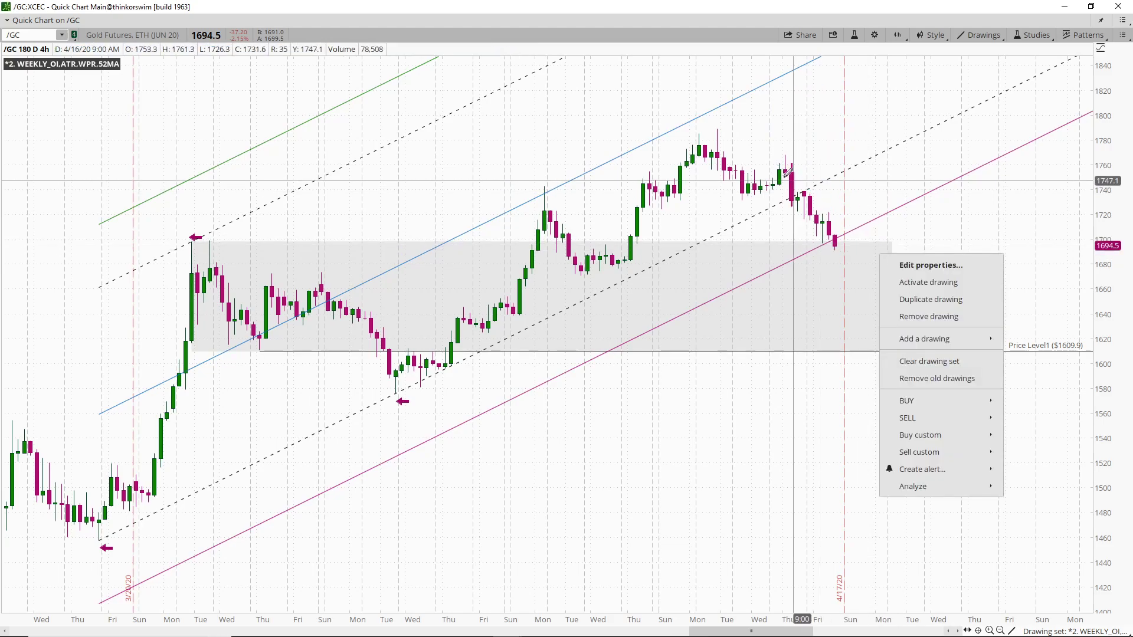
pyautogui.click(785, 154)
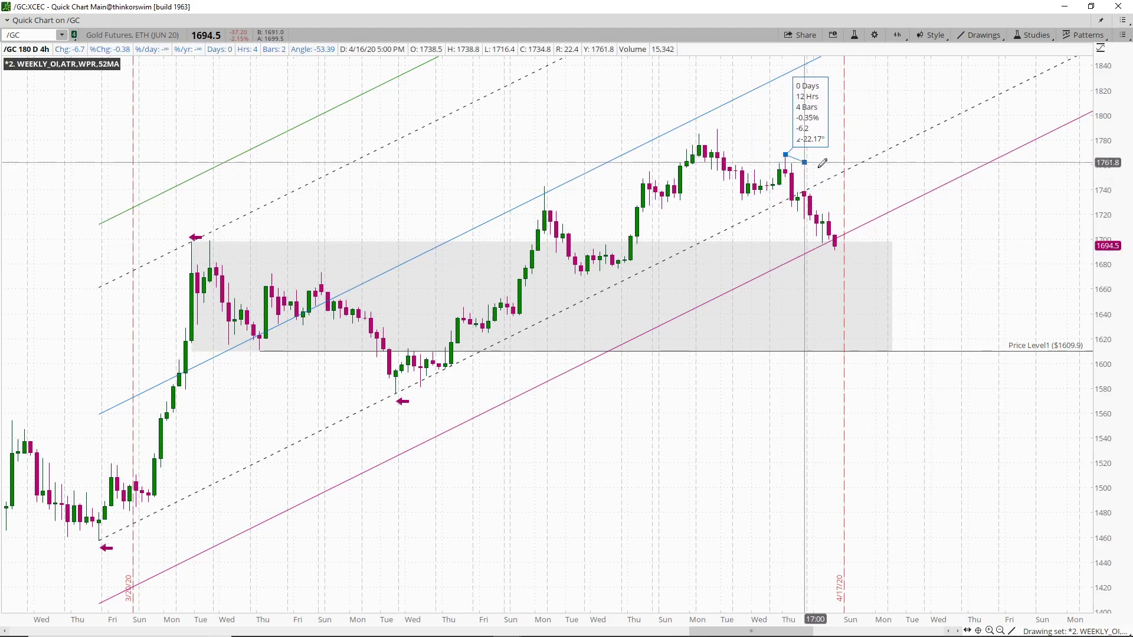
pyautogui.click(870, 252)
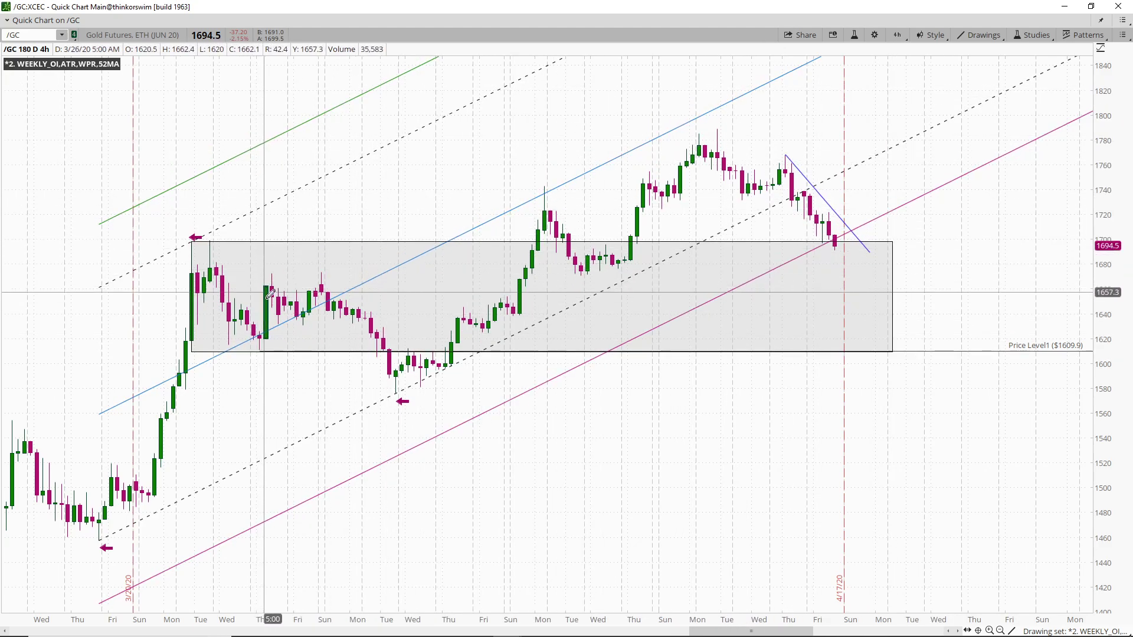
# Step: Reshape the shaded rectangle so its upper corner starts on March 23 at about $1677.8
pyautogui.rightClick(363, 181)
pyautogui.click(374, 198)
pyautogui.click(242, 255)
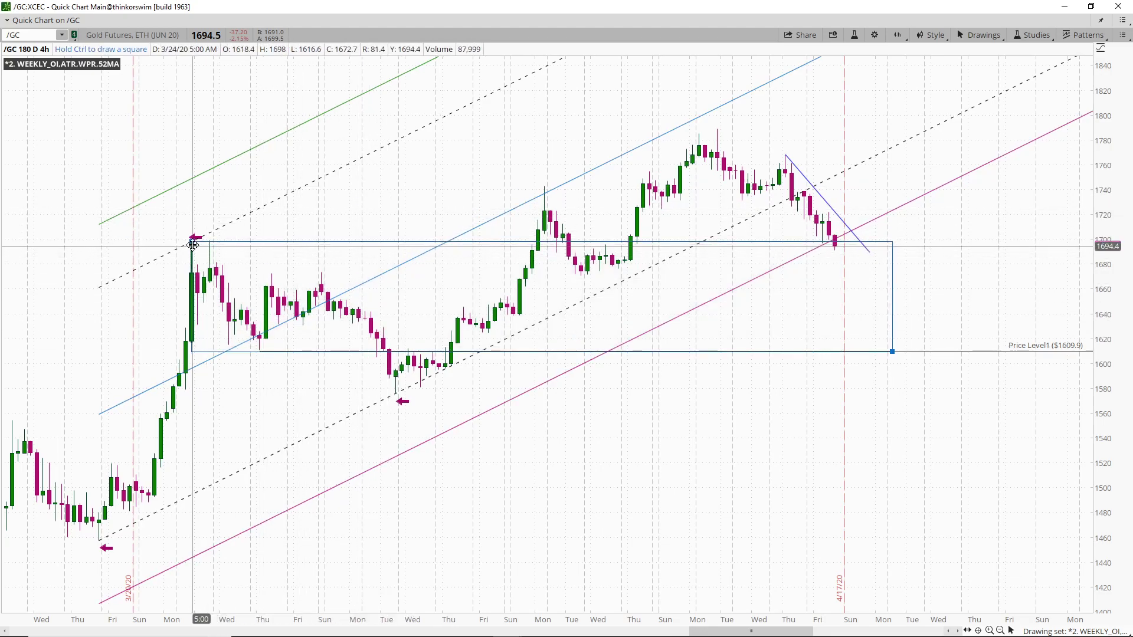
pyautogui.moveTo(193, 248); pyautogui.dragTo(169, 267)
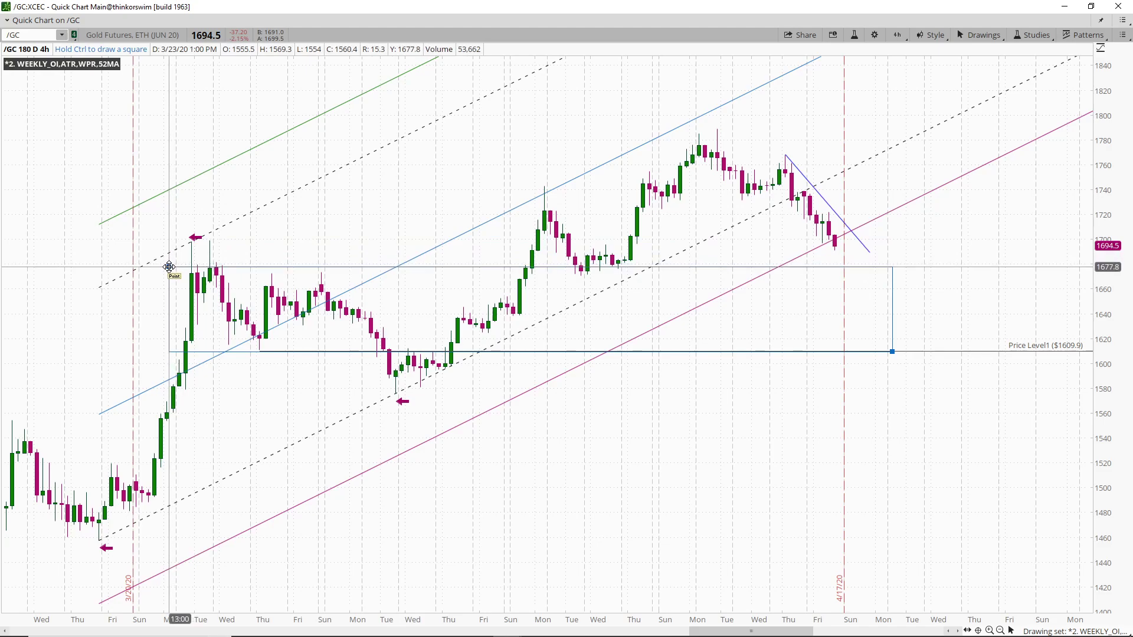
pyautogui.click(720, 425)
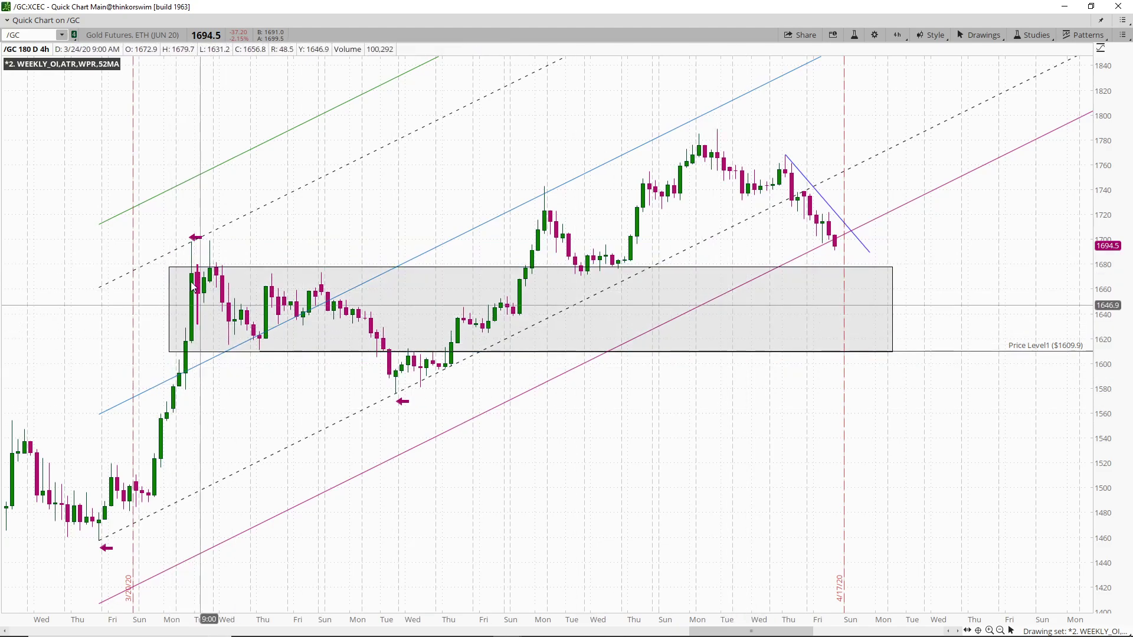
# Step: Add a price level at about $1678.2 along the rectangle's upper edge and name it VH 4H
pyautogui.click(142, 265)
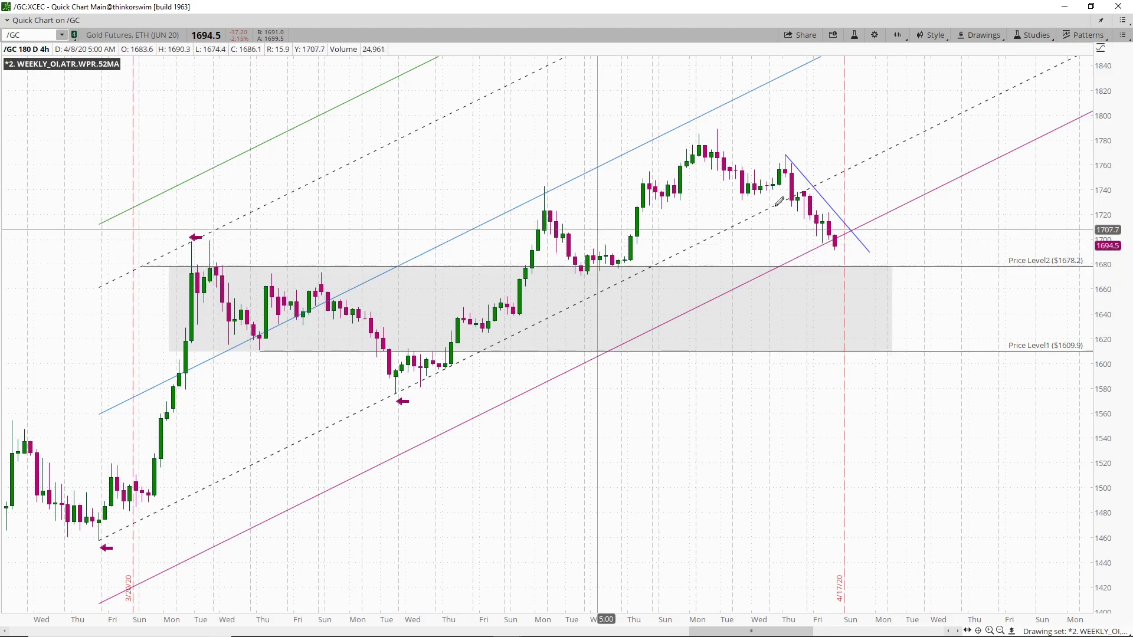
pyautogui.middleClick(1008, 204)
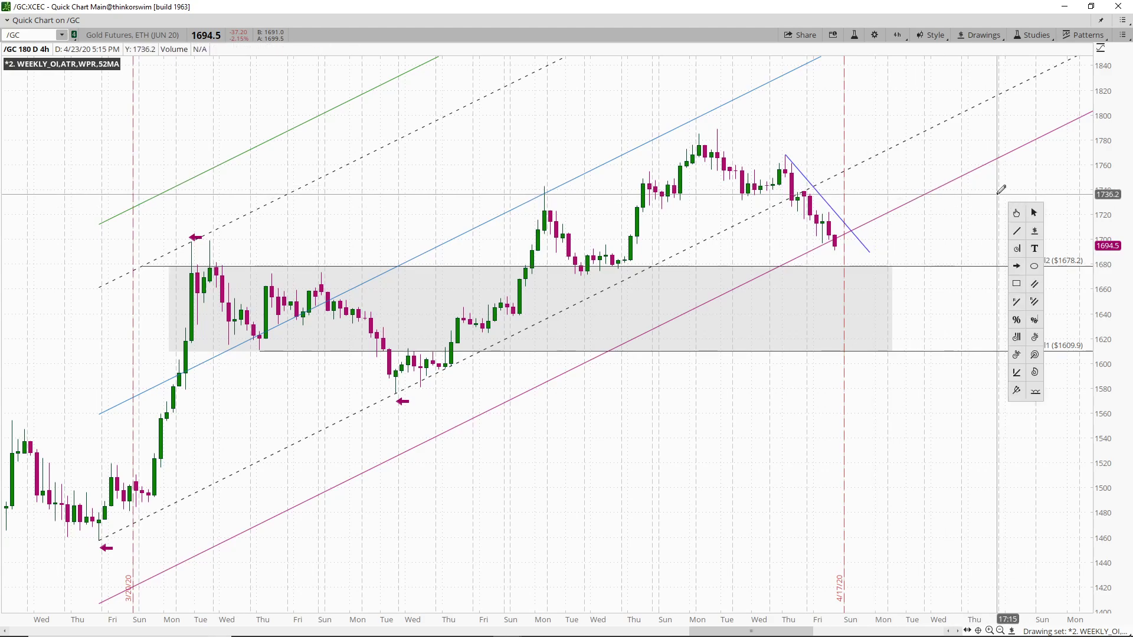
pyautogui.click(1036, 217)
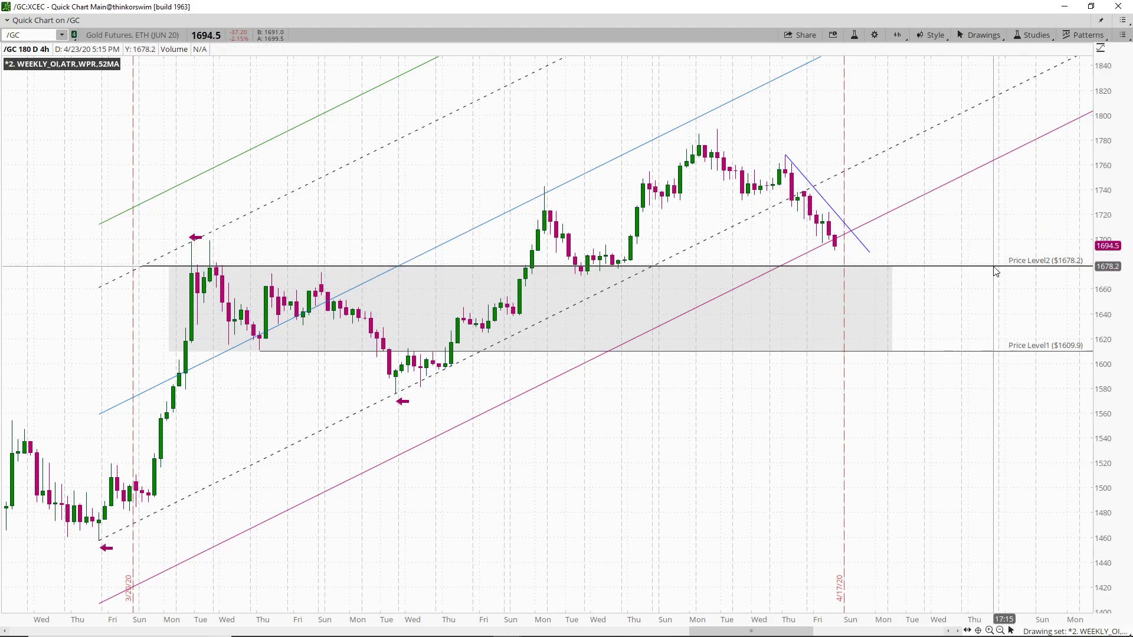
pyautogui.doubleClick(992, 267)
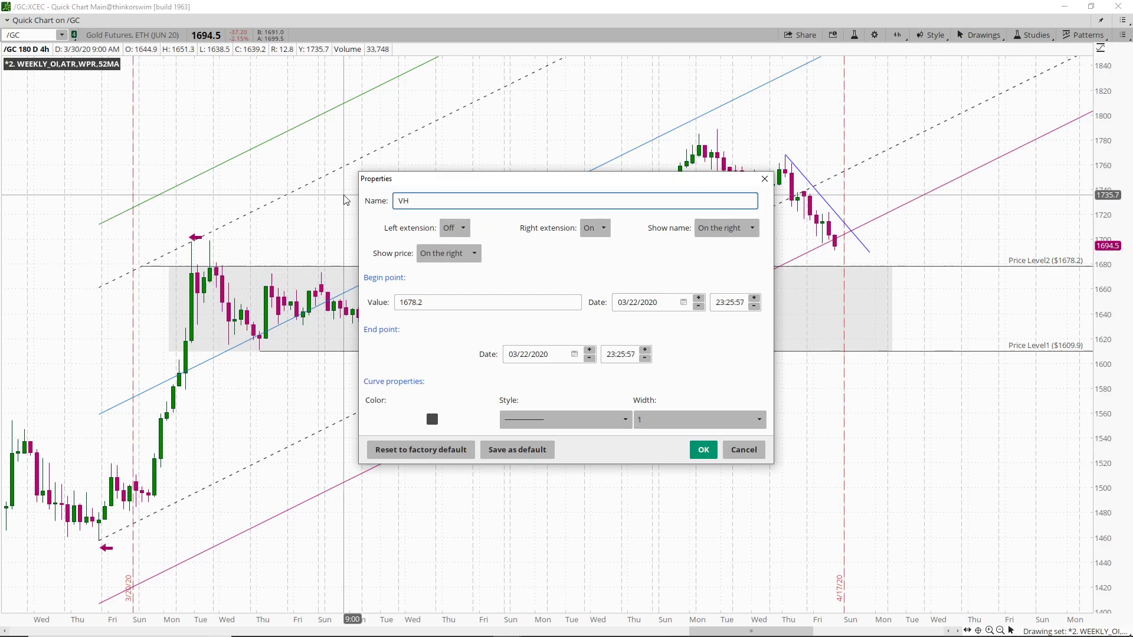
pyautogui.write('VH 4H')
pyautogui.click(703, 450)
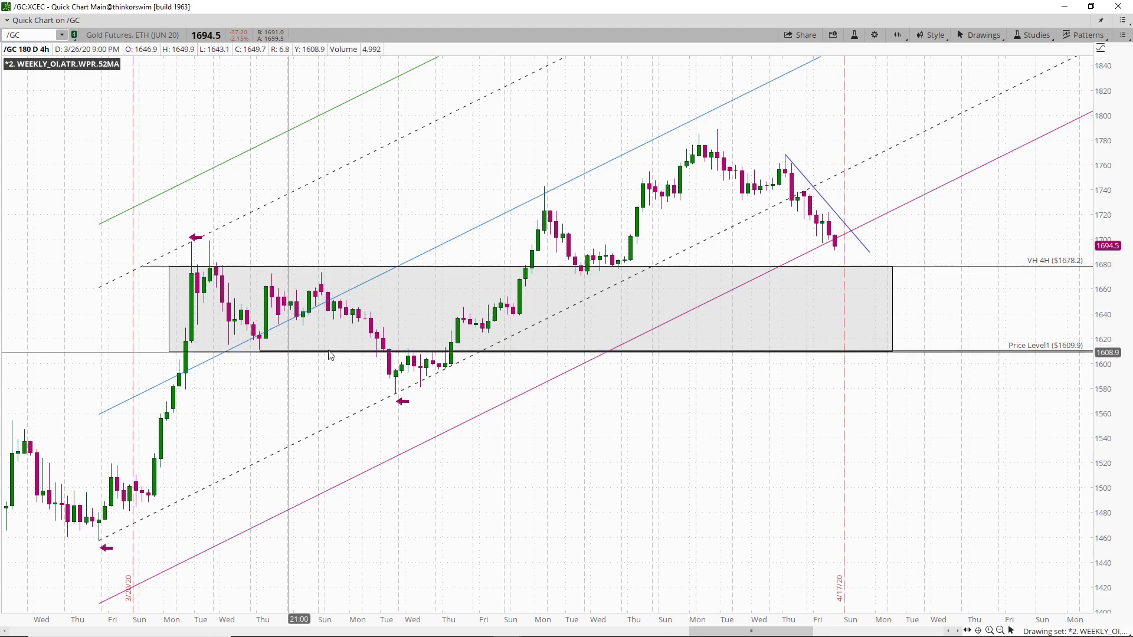
# Step: Rename the $1609.9 price level along the rectangle's lower edge as VL 4H
pyautogui.doubleClick(1052, 352)
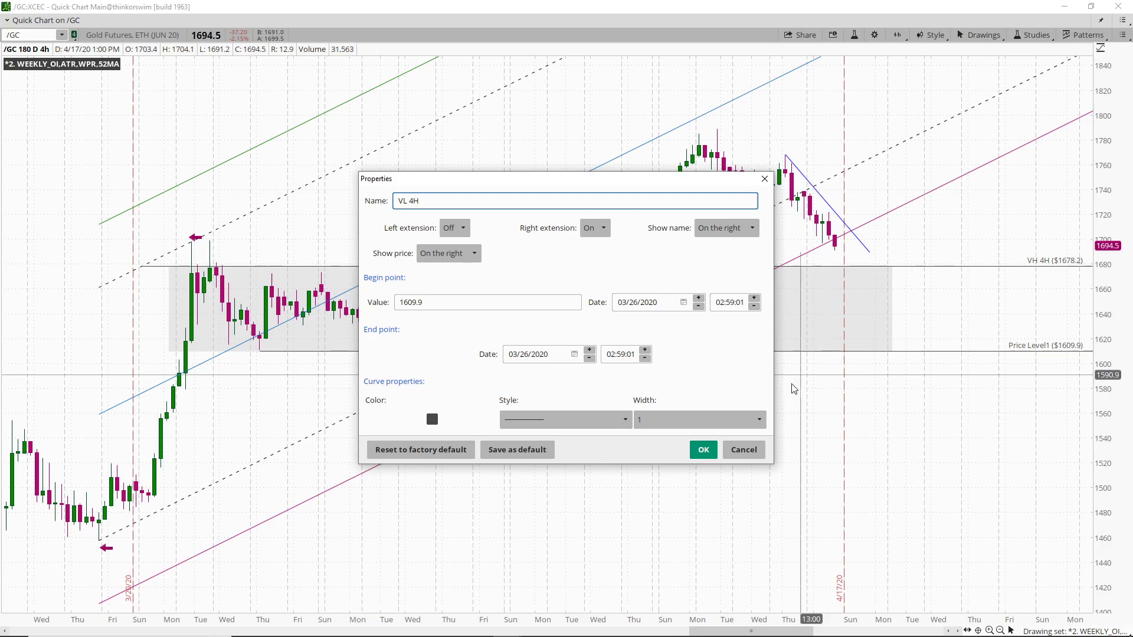
pyautogui.write('VL 4H')
pyautogui.click(703, 450)
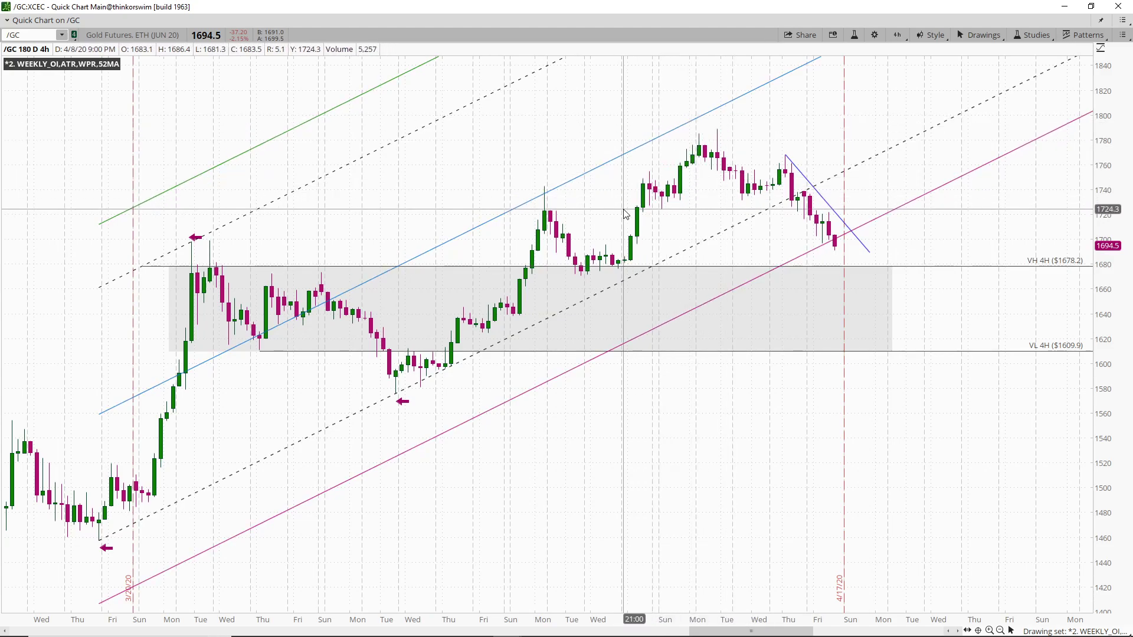
# Step: Add a price level at about $1722.9 from the April 6 candle and name it S Pivot
pyautogui.middleClick(601, 196)
pyautogui.click(610, 220)
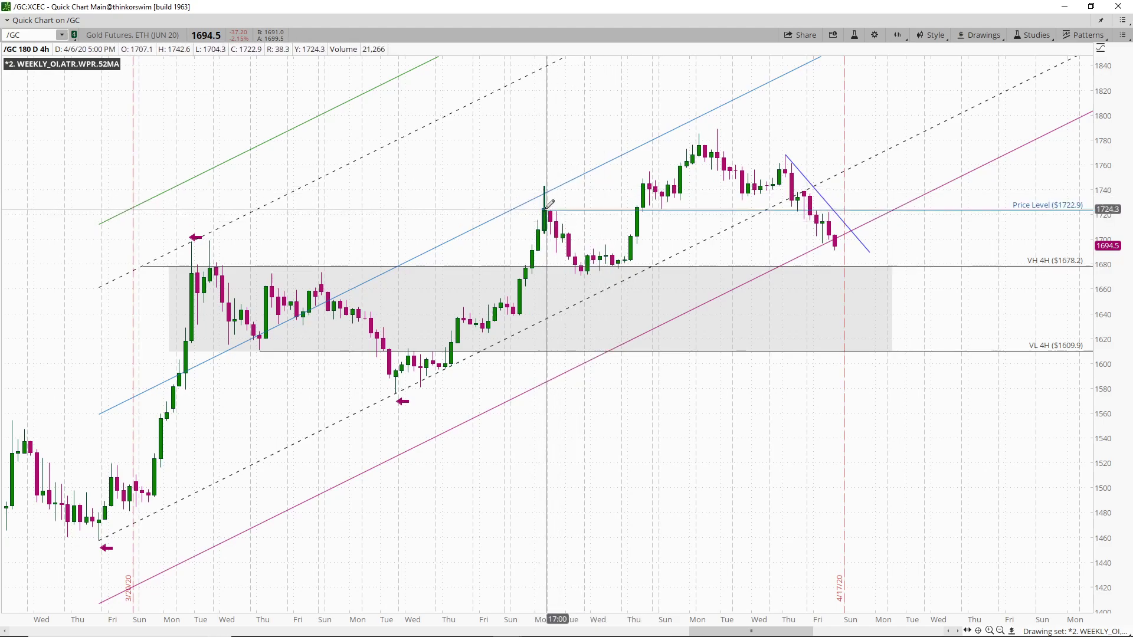
pyautogui.middleClick(971, 141)
pyautogui.click(997, 210)
pyautogui.doubleClick(973, 211)
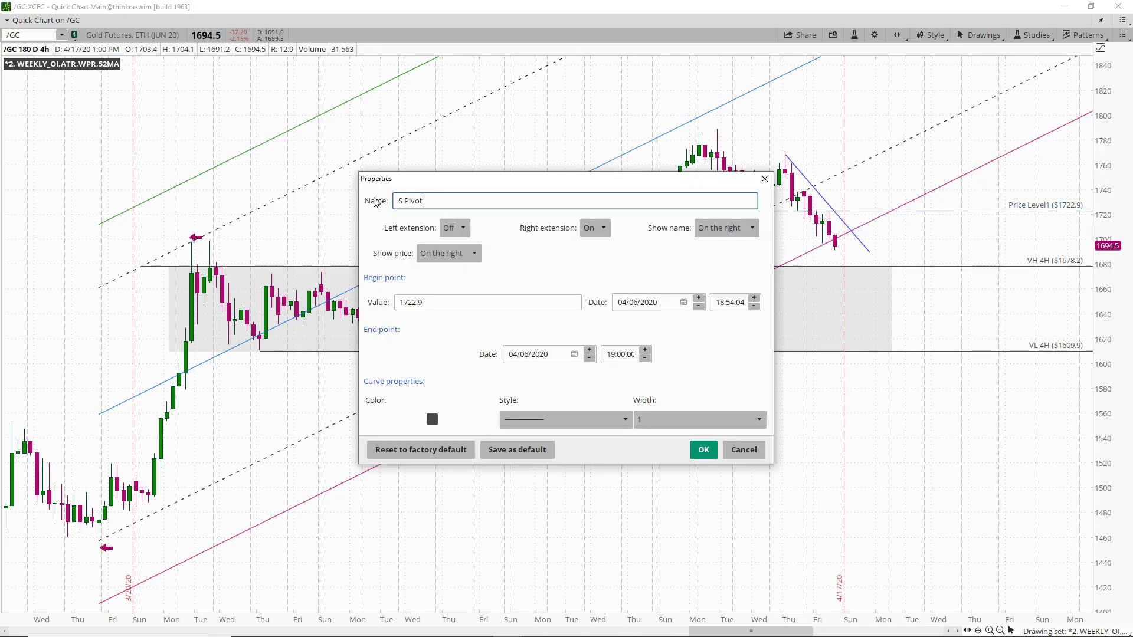
pyautogui.click(702, 450)
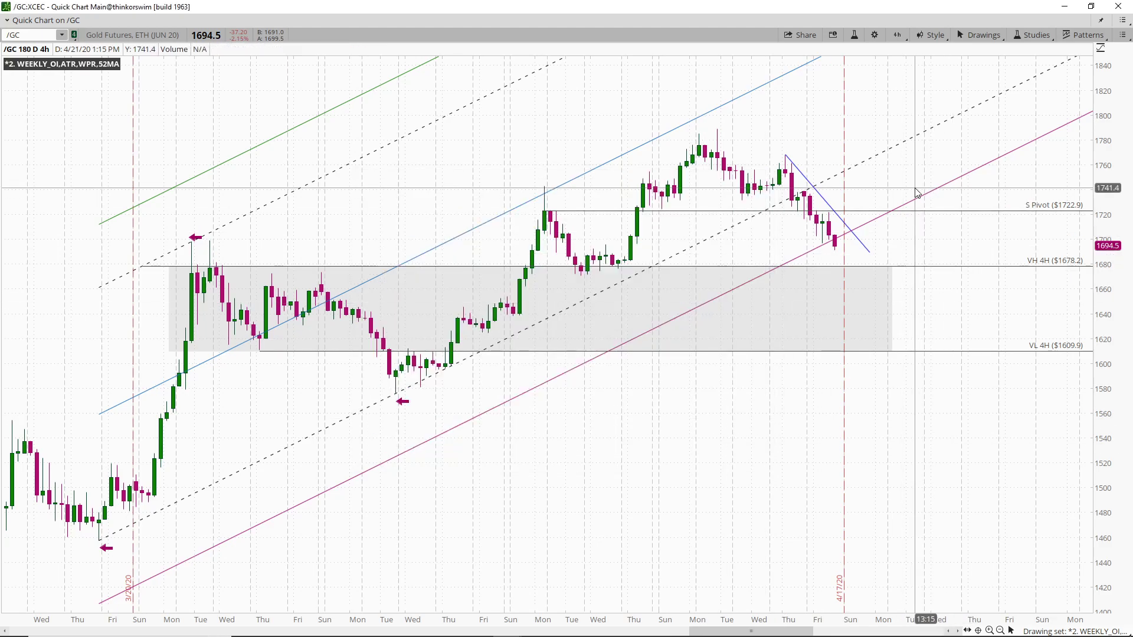
# Step: Draw a shaded rectangle from the April 6 candle at the S Pivot level up to about $1776 on April 21
pyautogui.middleClick(539, 116)
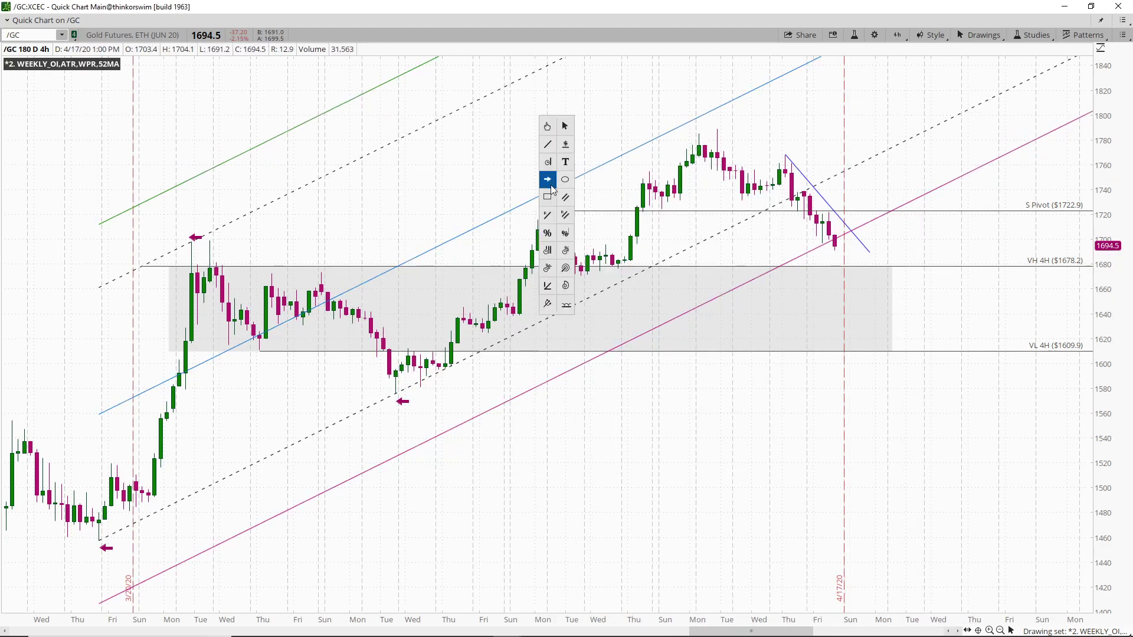
pyautogui.click(548, 198)
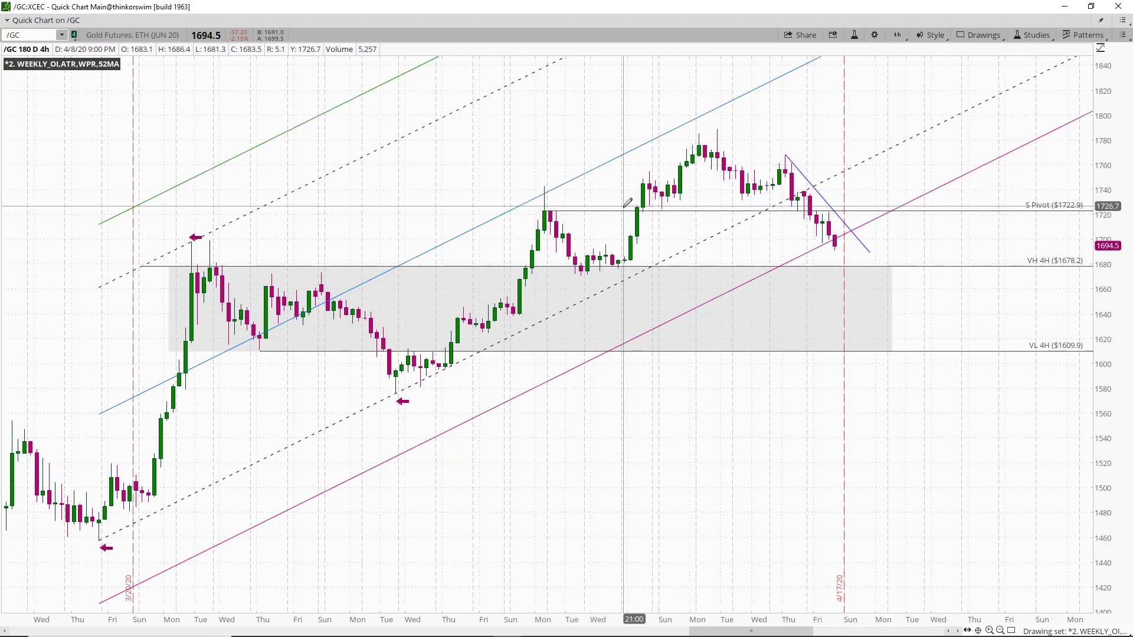
pyautogui.click(555, 197)
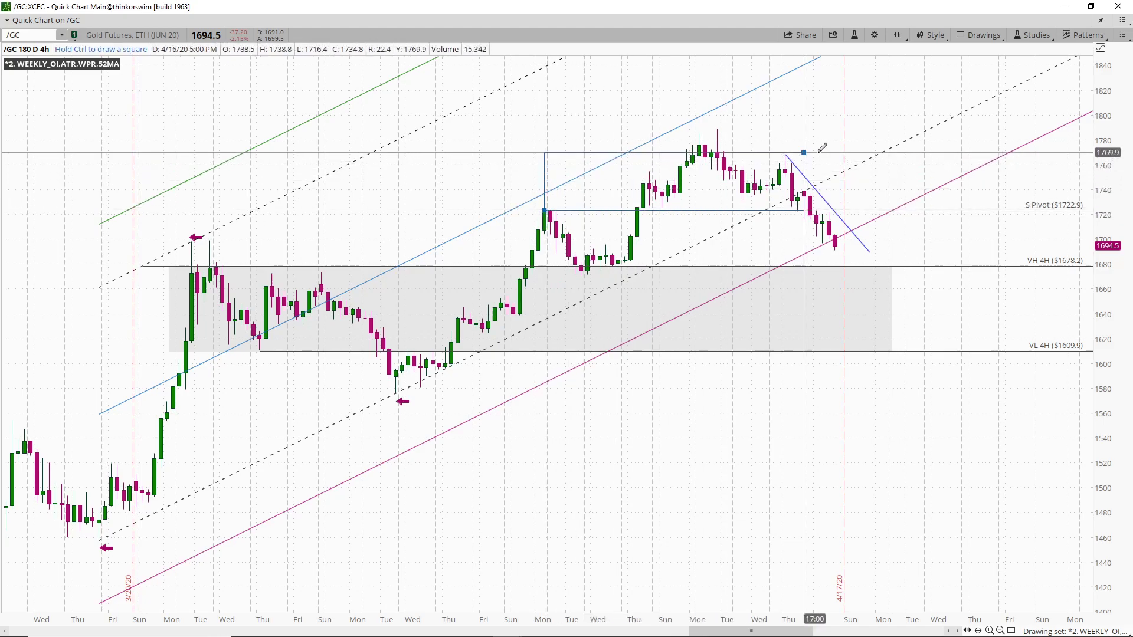
pyautogui.click(911, 145)
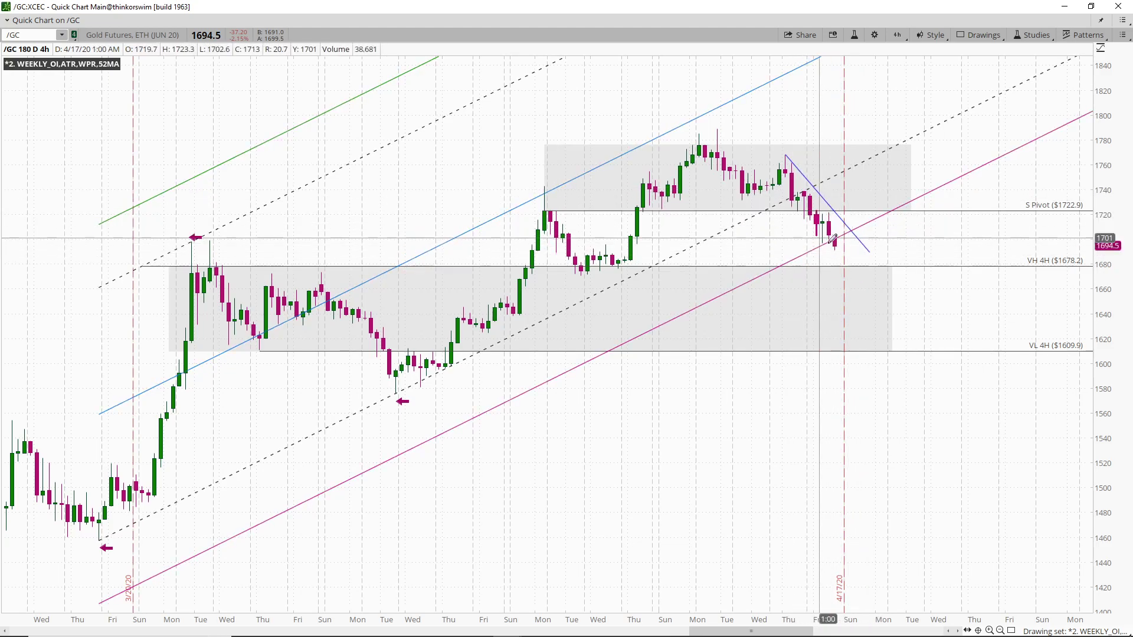
# Step: Switch the gold chart to the 90-day, 1-hour time frame and frame the price action from mid-March onward
pyautogui.click(897, 35)
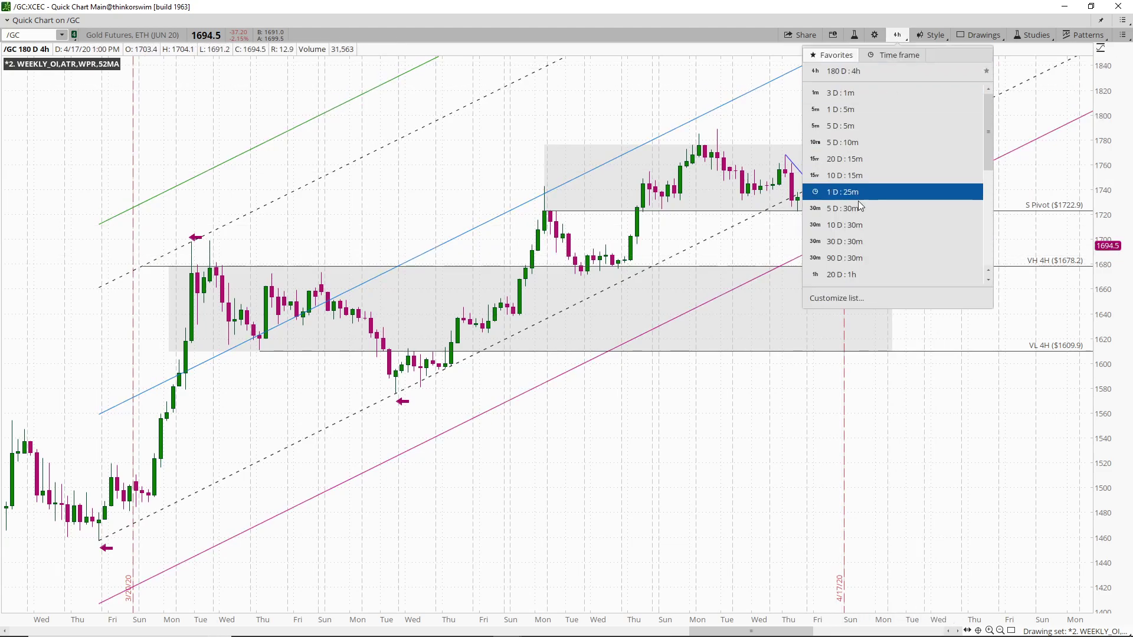
pyautogui.scroll(-1, 859, 197)
pyautogui.click(842, 263)
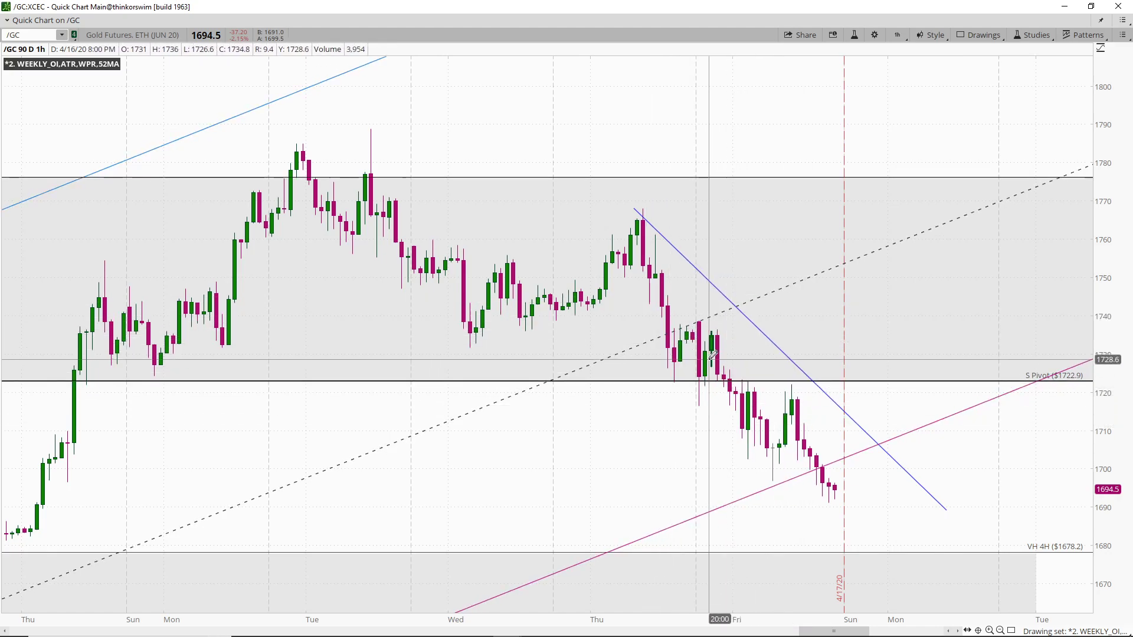
pyautogui.scroll(-5, 739, 619)
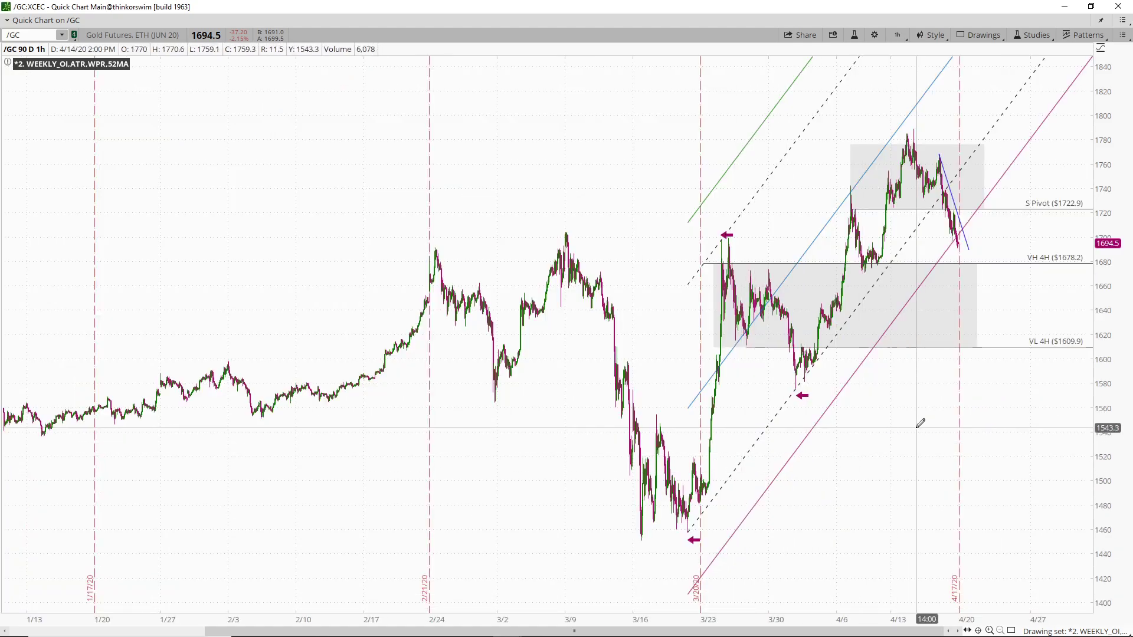
pyautogui.scroll(2, 979, 434)
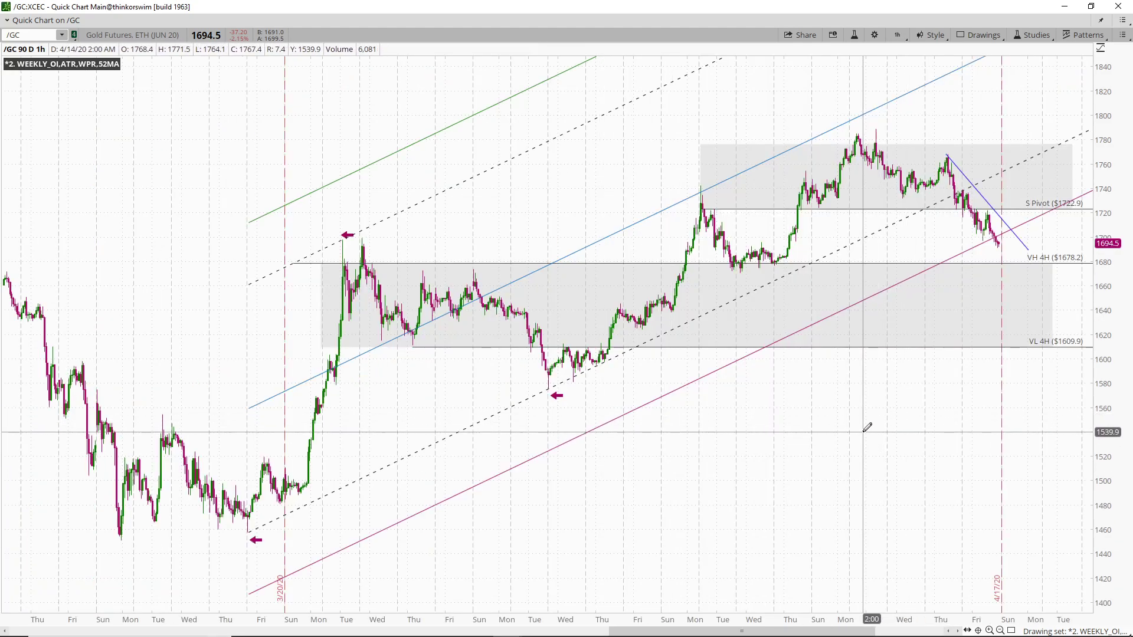
pyautogui.moveTo(826, 633); pyautogui.dragTo(861, 633)
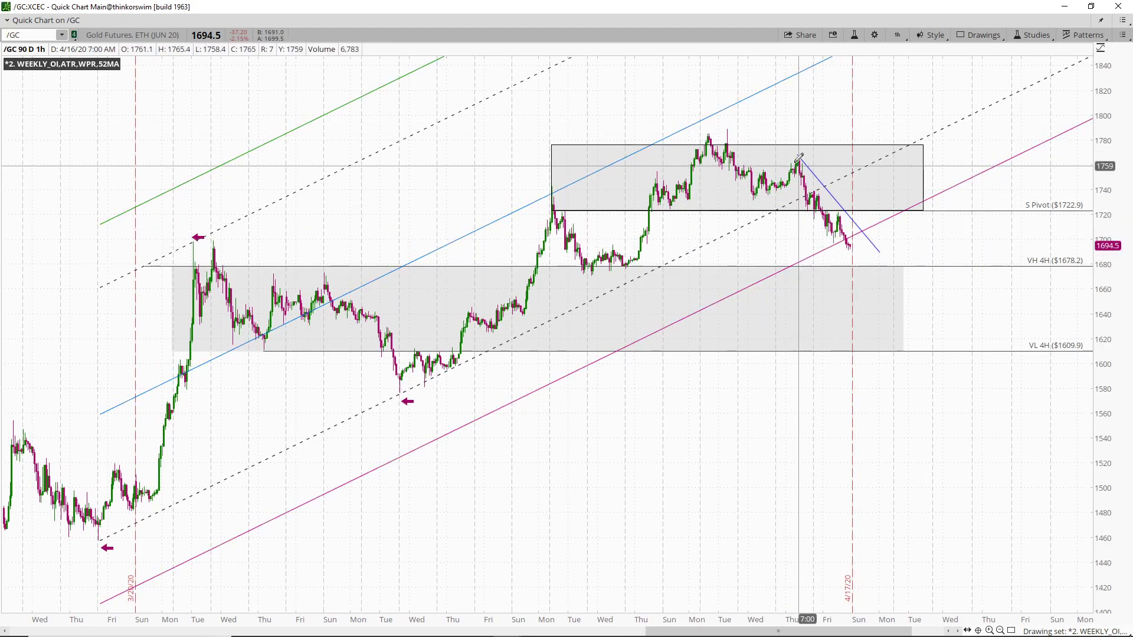
# Step: Delete the short blue descending trendline that starts at the April 16 high
pyautogui.middleClick(889, 129)
pyautogui.click(891, 132)
pyautogui.click(912, 182)
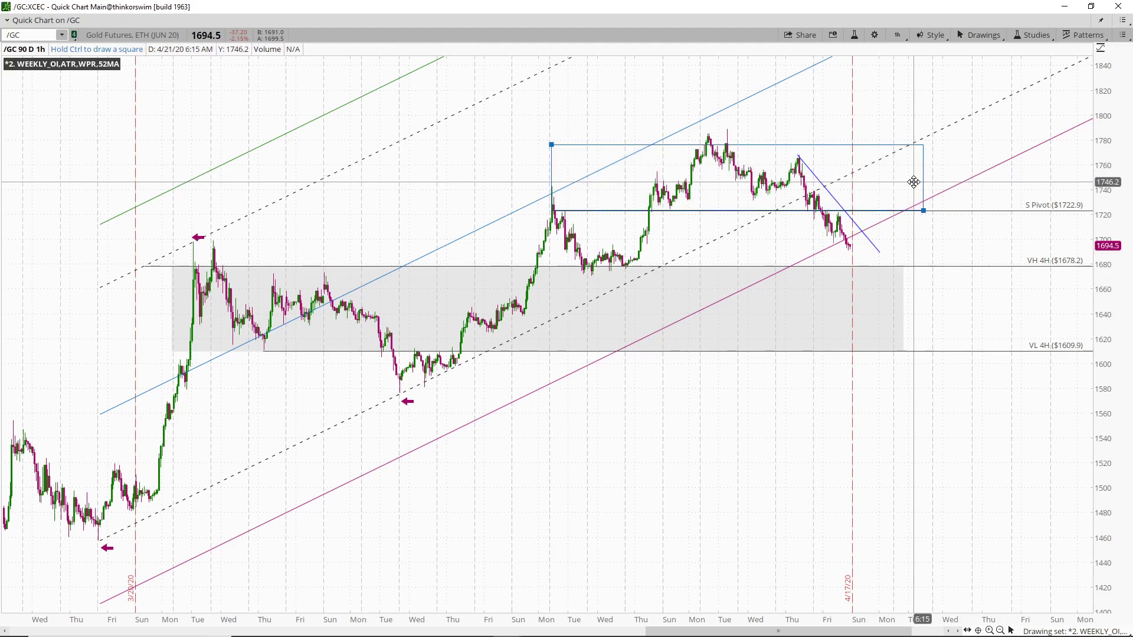
pyautogui.click(880, 252)
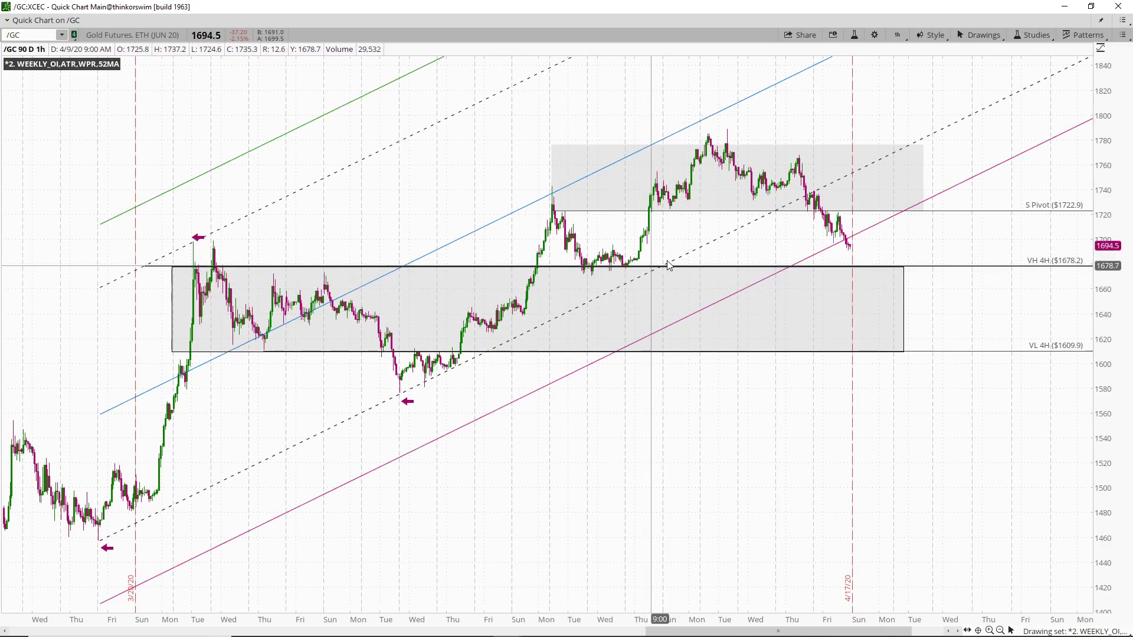
# Step: Draw a descending channel from the April 14 high through the April 16 high, with its parallel at the April 15 low of about $1732
pyautogui.moveTo(587, 242); pyautogui.dragTo(920, 242)
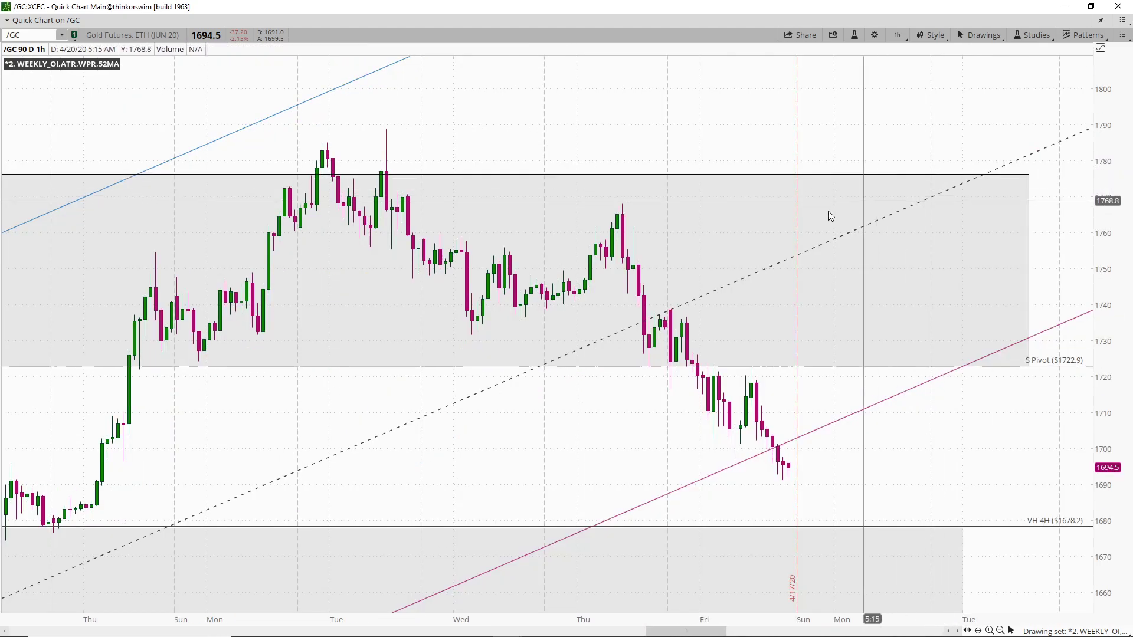
pyautogui.middleClick(761, 191)
pyautogui.click(790, 273)
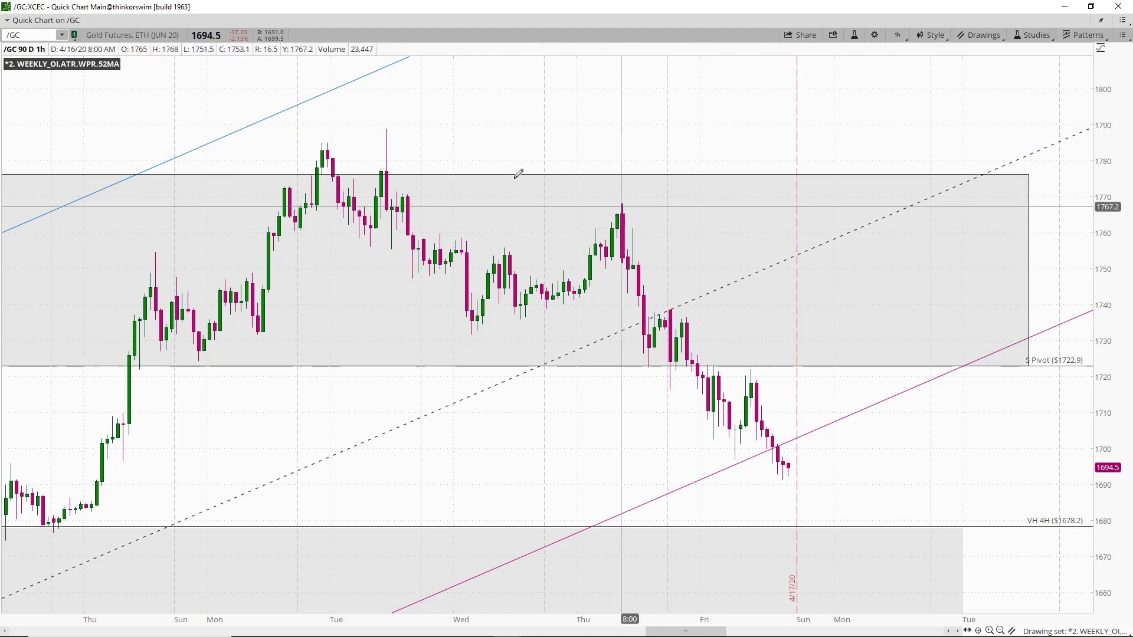
pyautogui.click(388, 122)
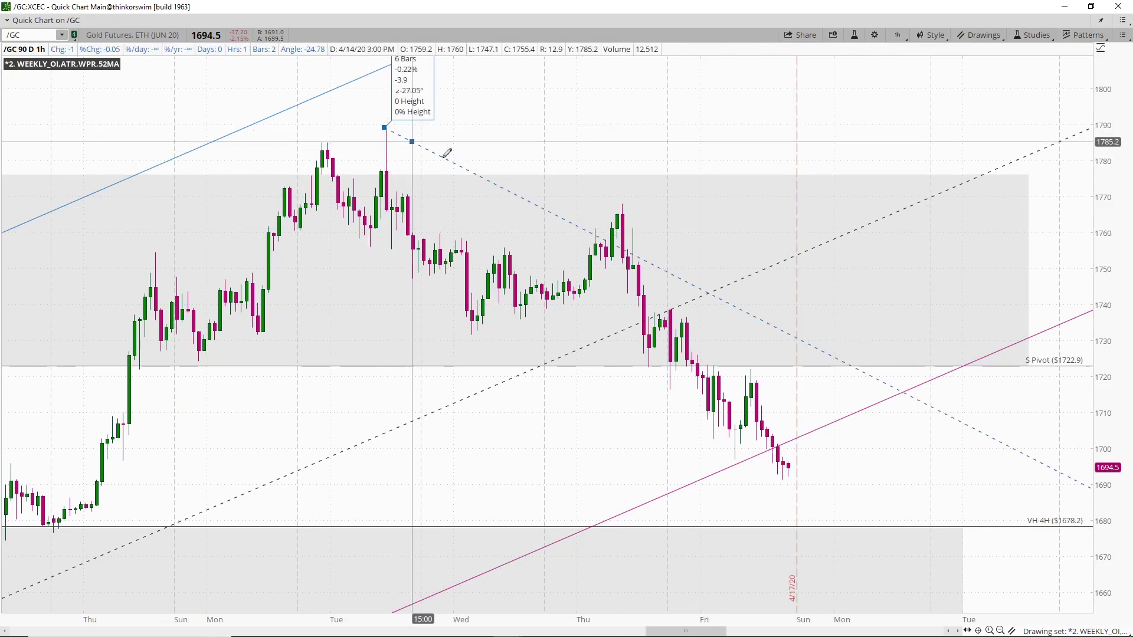
pyautogui.click(623, 200)
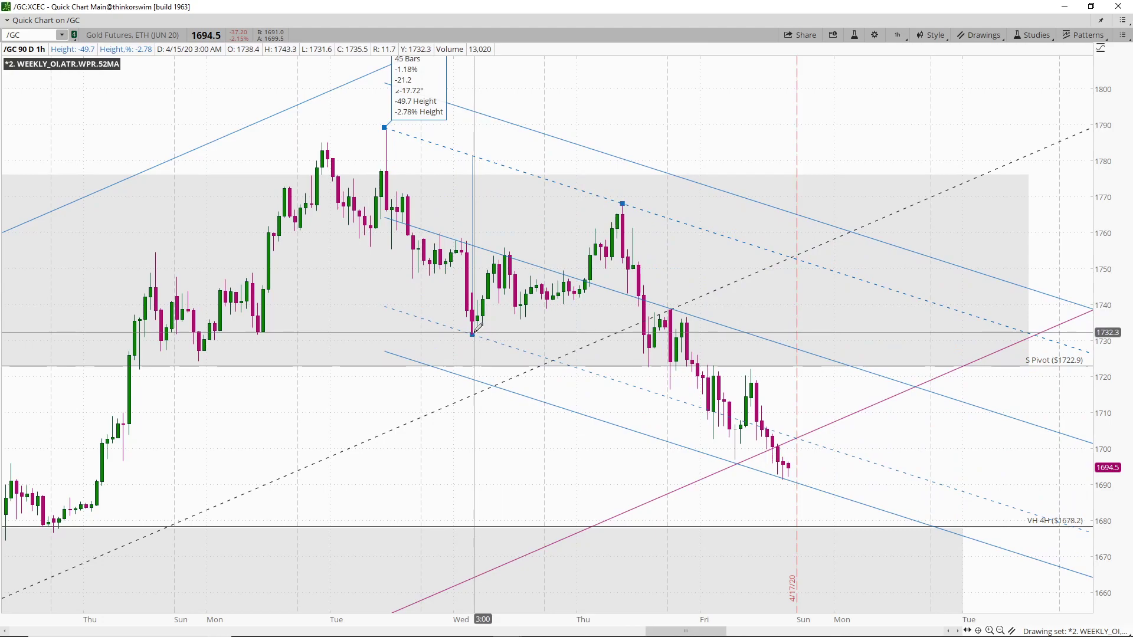
pyautogui.click(473, 332)
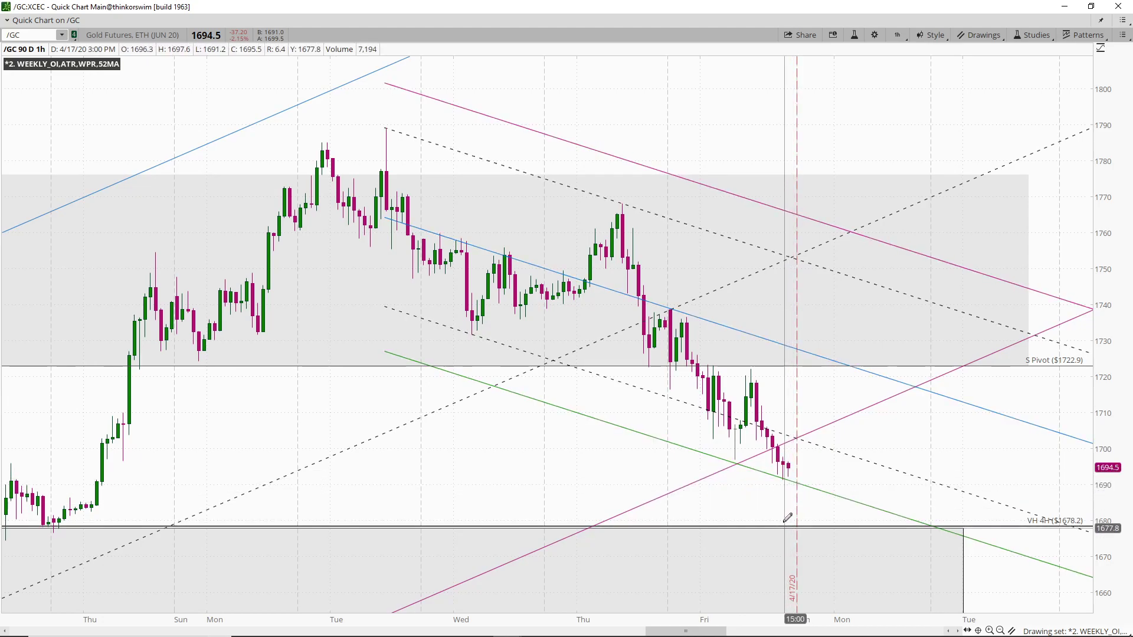
# Step: Place arrow markers at about $1681 on April 19 and about $1669.6 on April 20, around the VH 4H level
pyautogui.scroll(-3, 944, 579)
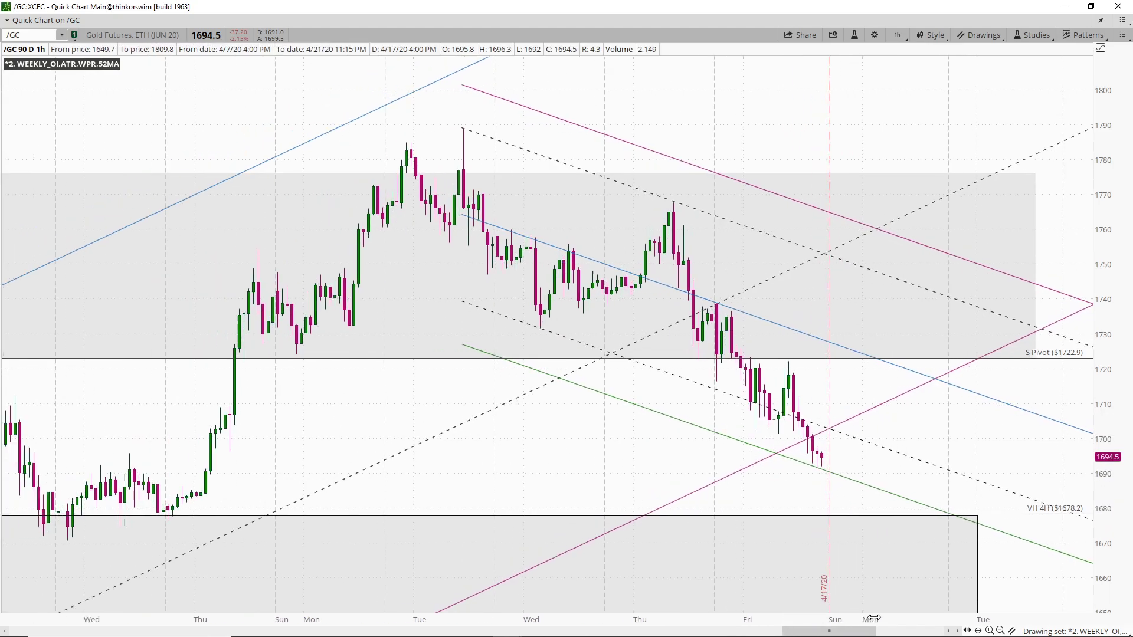
pyautogui.moveTo(819, 632); pyautogui.dragTo(830, 632)
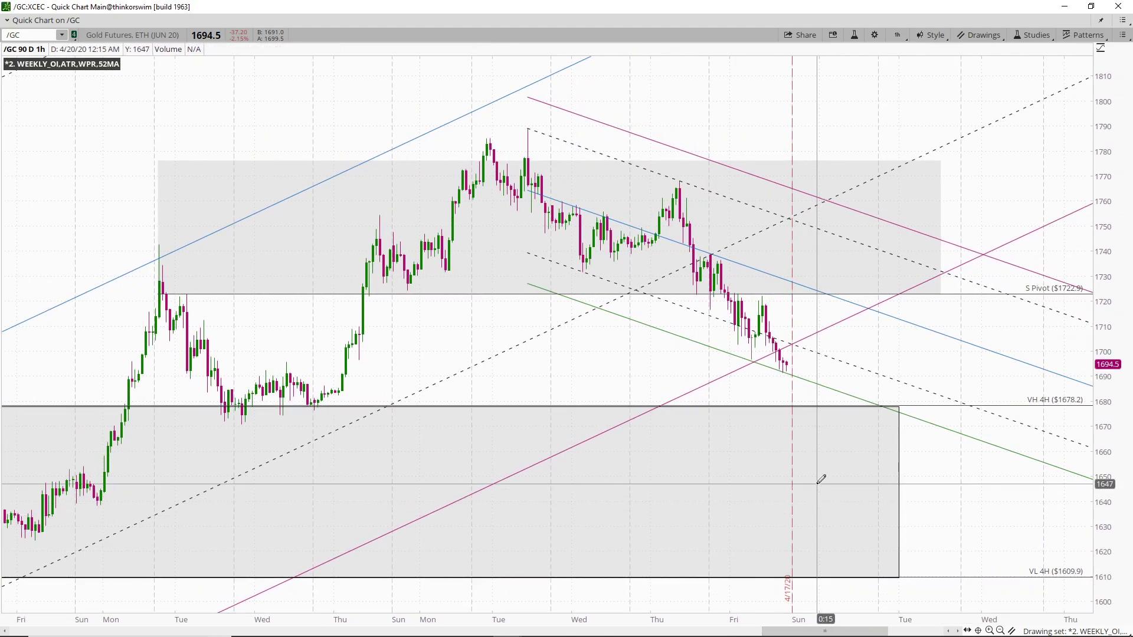
pyautogui.middleClick(938, 322)
pyautogui.click(944, 378)
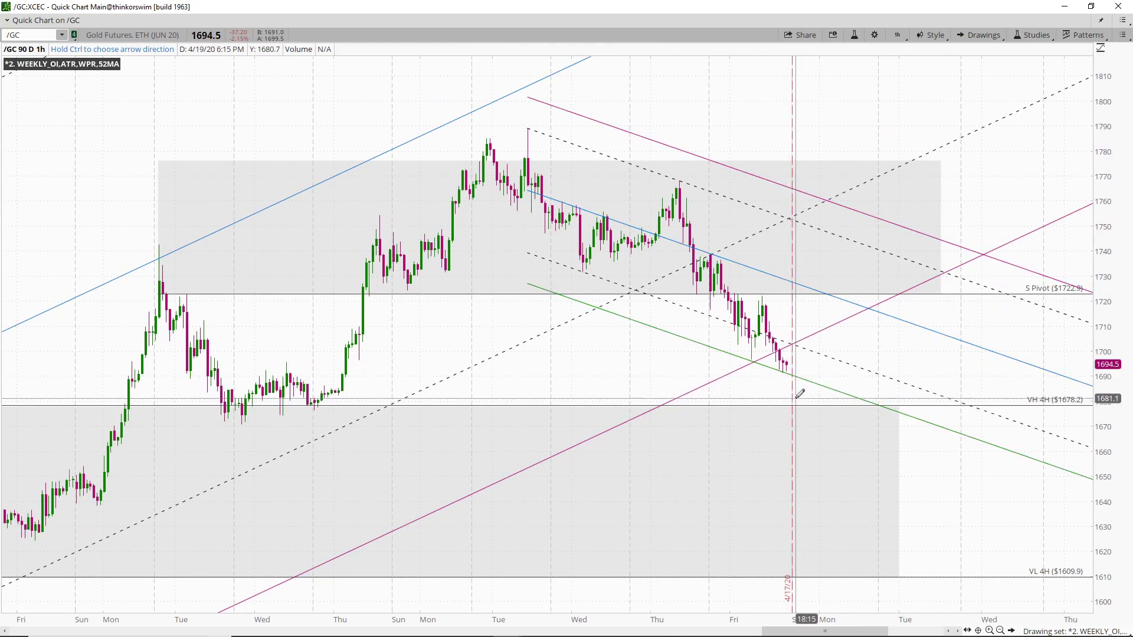
pyautogui.click(801, 397)
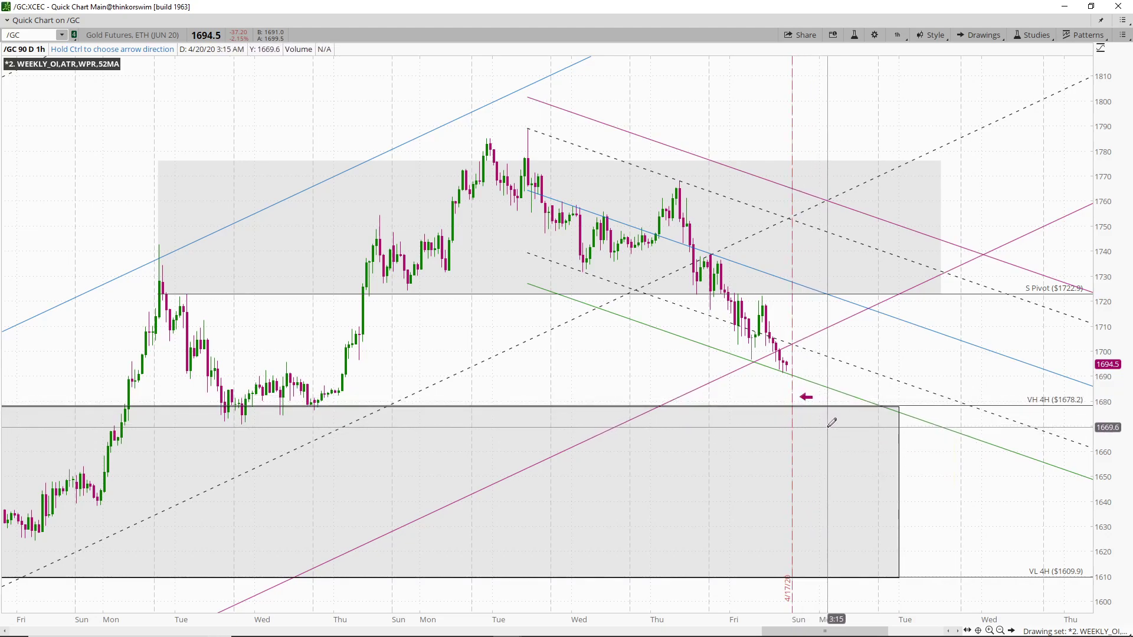
pyautogui.click(829, 426)
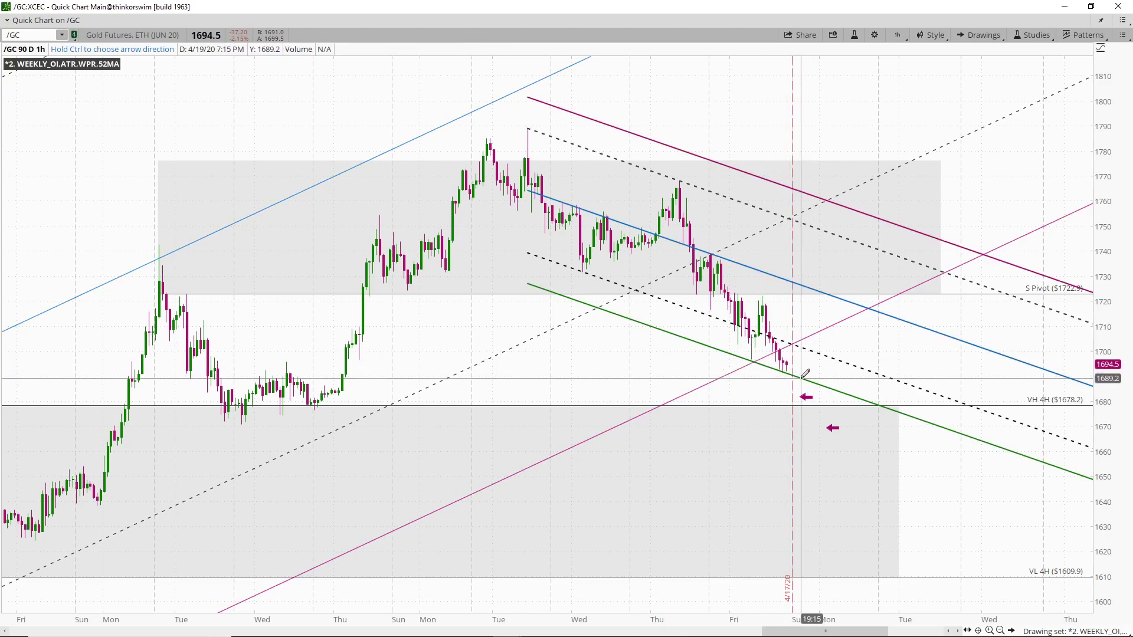
pyautogui.click(829, 407)
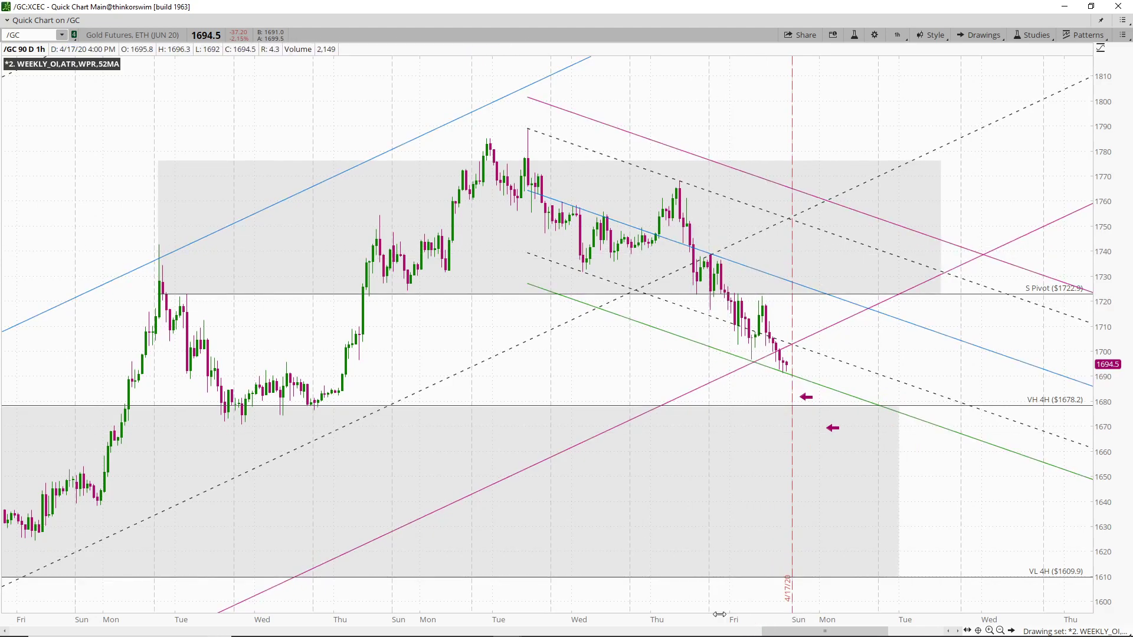
# Step: Turn off the rising channel's right extension and move its end point to about $1765 on April 20
pyautogui.scroll(-3, 885, 632)
pyautogui.moveTo(850, 634); pyautogui.dragTo(872, 634)
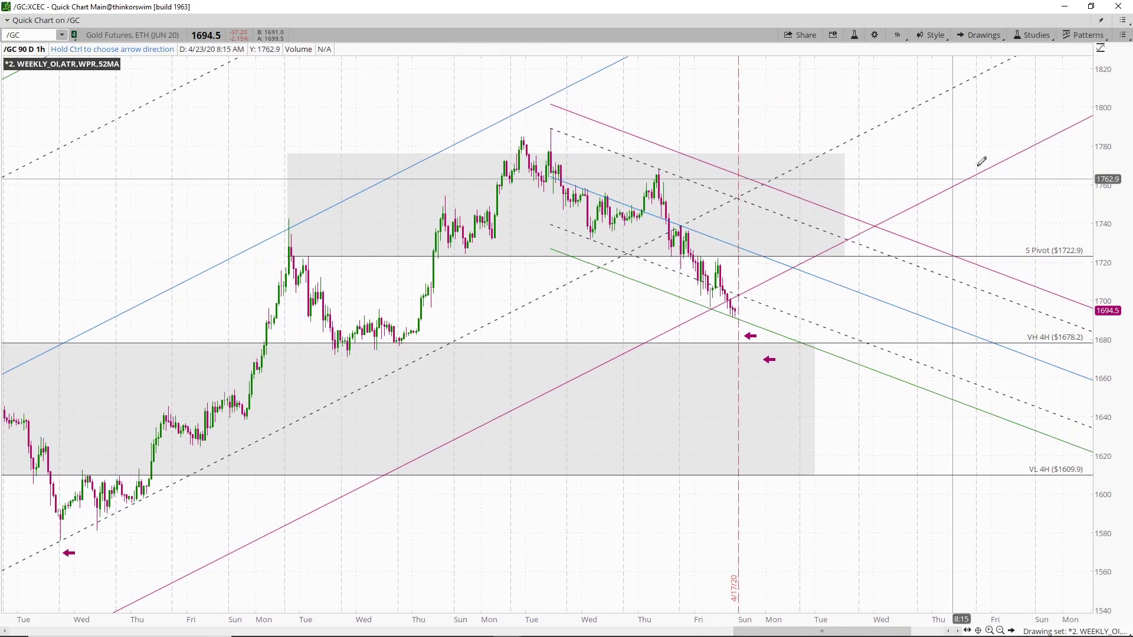
pyautogui.press('Escape')
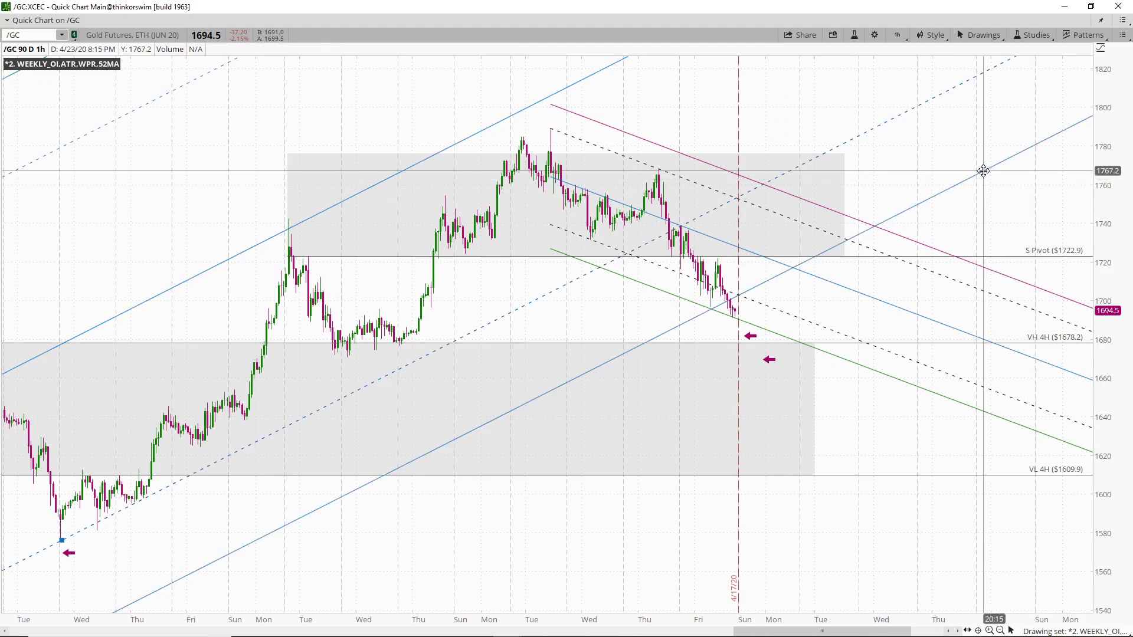
pyautogui.doubleClick(983, 171)
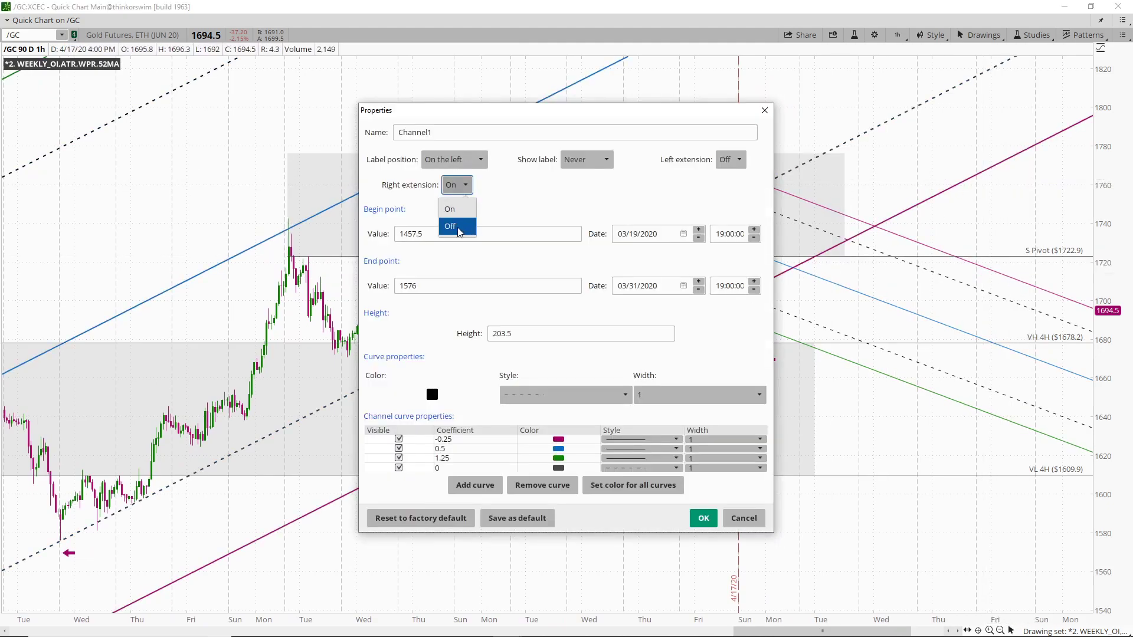
pyautogui.click(703, 519)
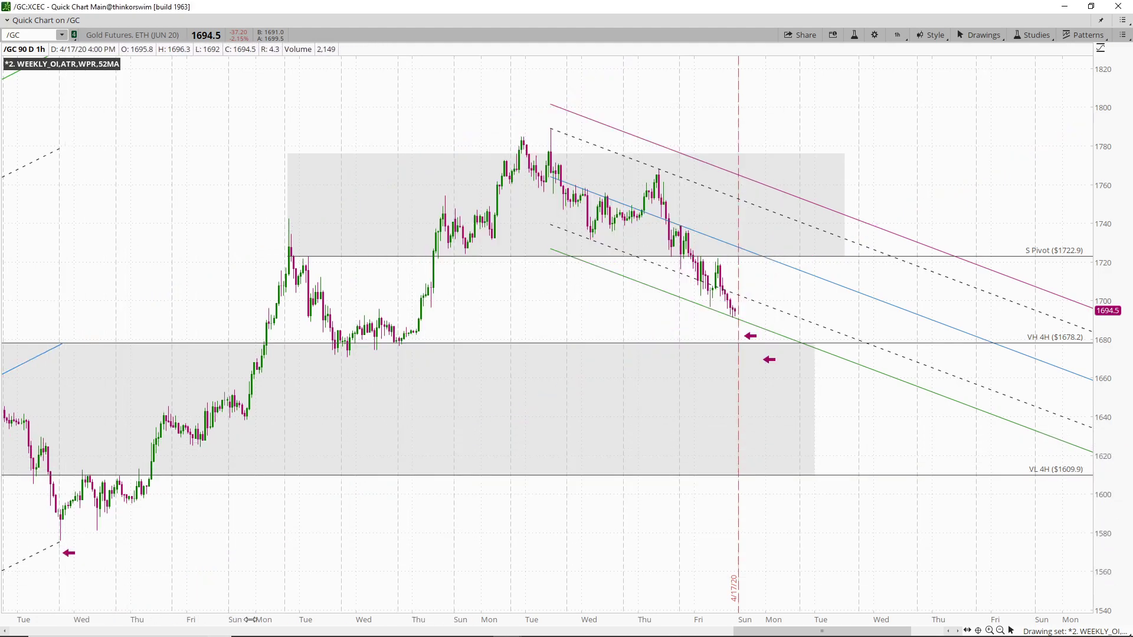
pyautogui.moveTo(247, 619); pyautogui.dragTo(118, 619)
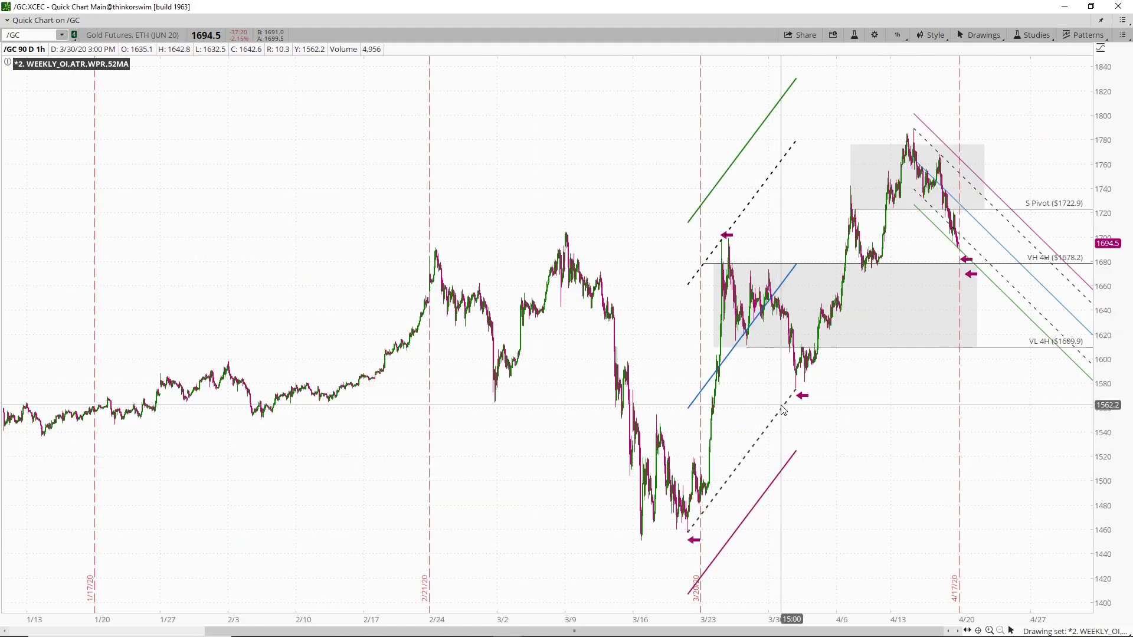
pyautogui.moveTo(796, 390); pyautogui.dragTo(974, 157)
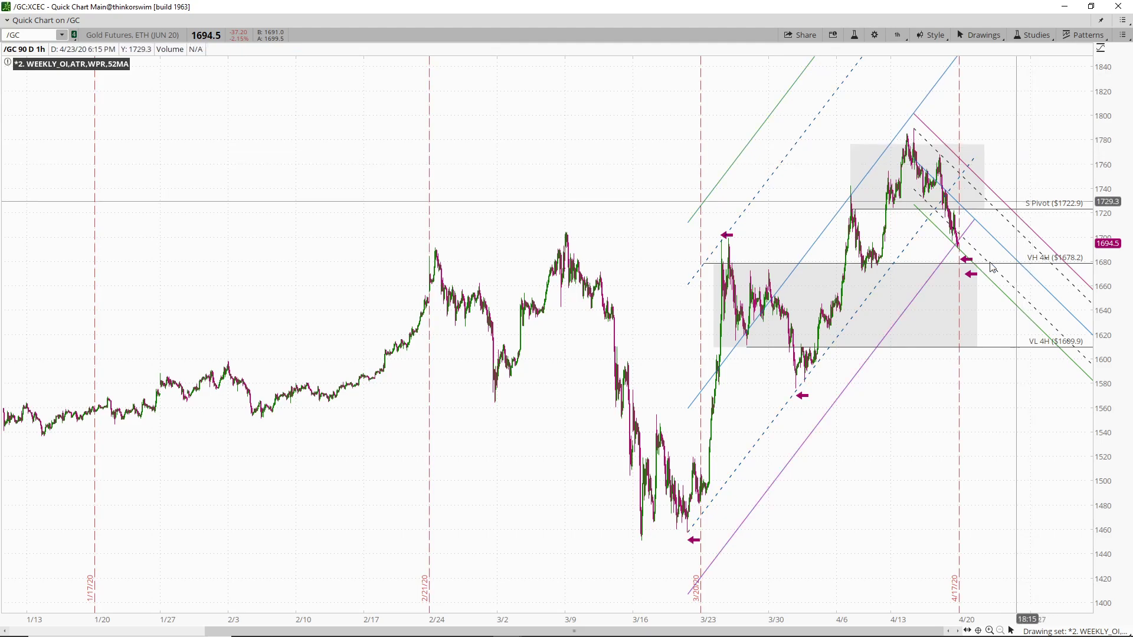
# Step: Draw a Fibonacci retracement on the 1-hour gold chart from the March low level at about $1450.3 up to about $1790.4
pyautogui.scroll(3, 94, 533)
pyautogui.scroll(1, 94, 534)
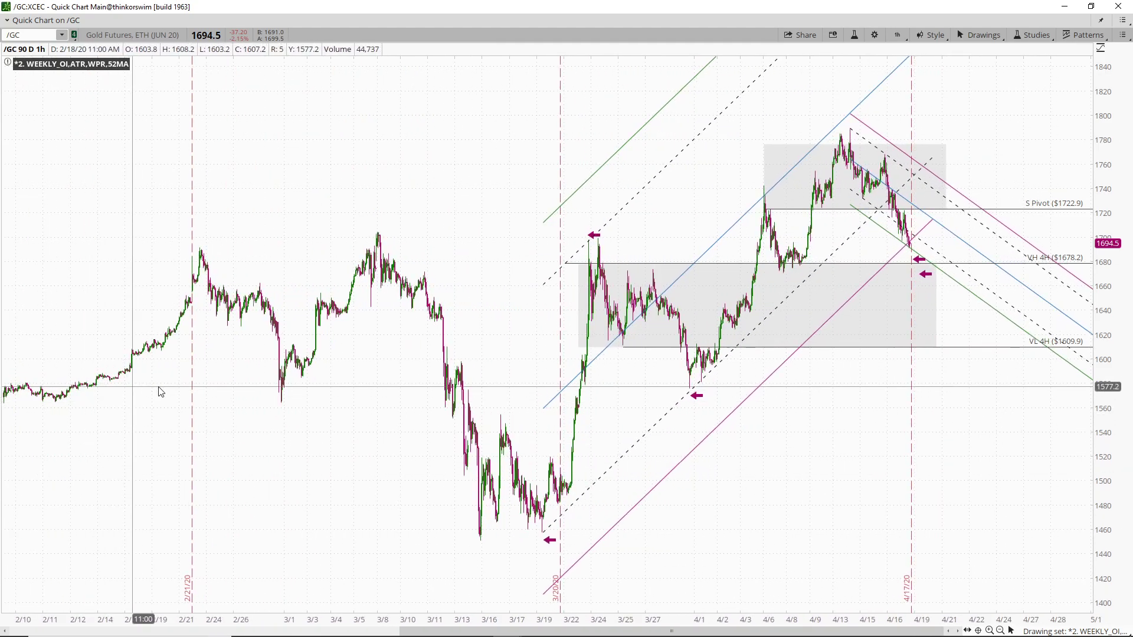
pyautogui.moveTo(476, 336); pyautogui.dragTo(1005, 345)
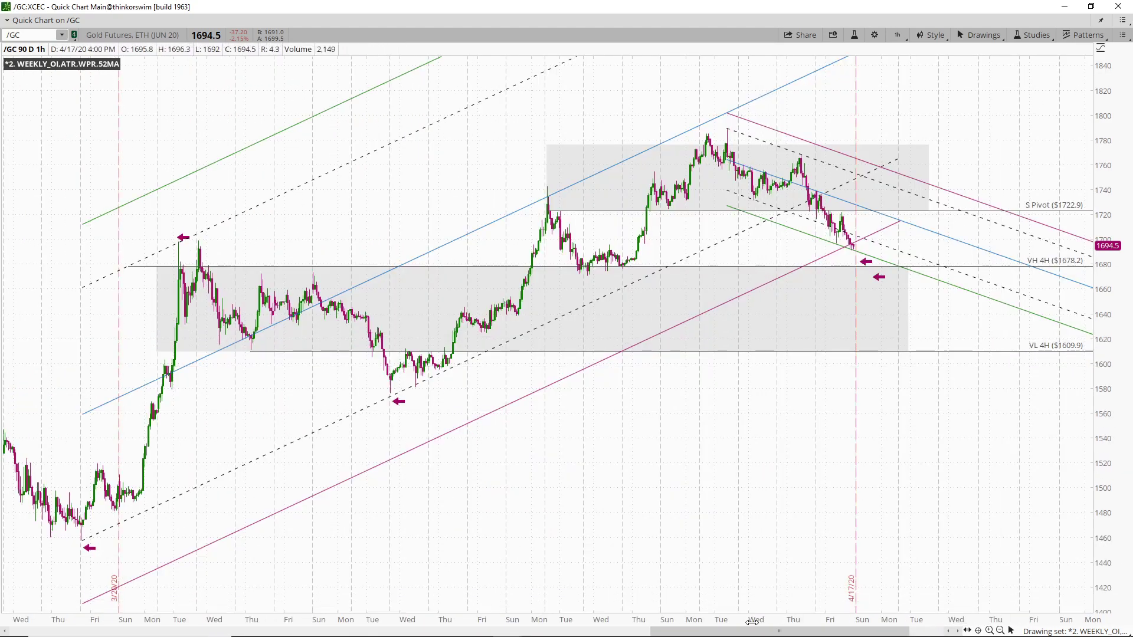
pyautogui.moveTo(752, 633); pyautogui.dragTo(791, 633)
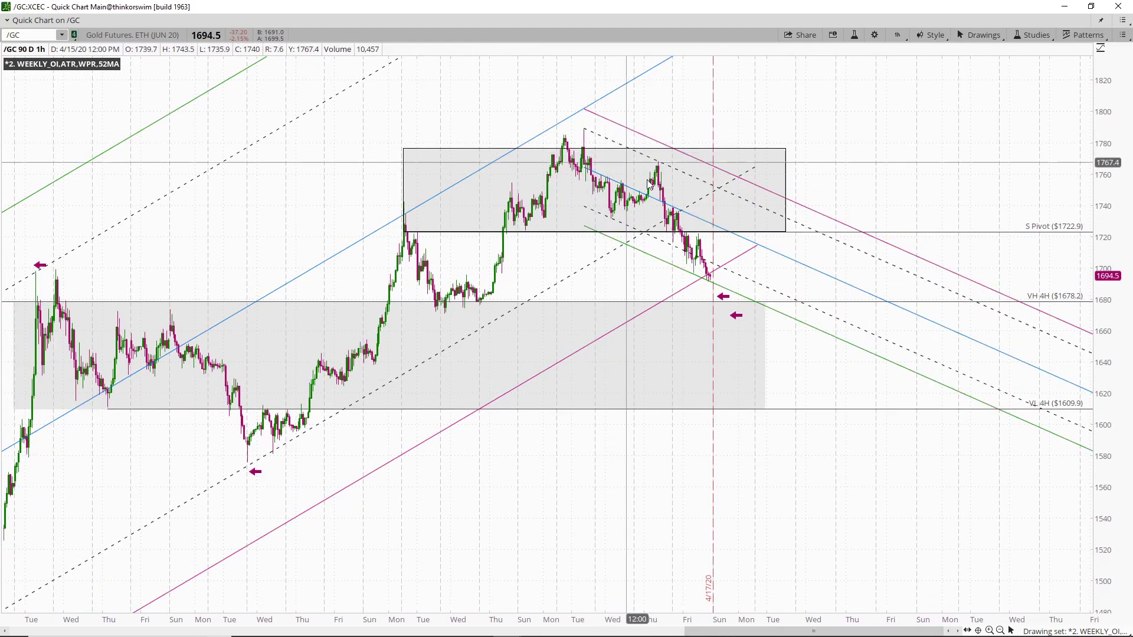
pyautogui.moveTo(597, 623); pyautogui.dragTo(1027, 495)
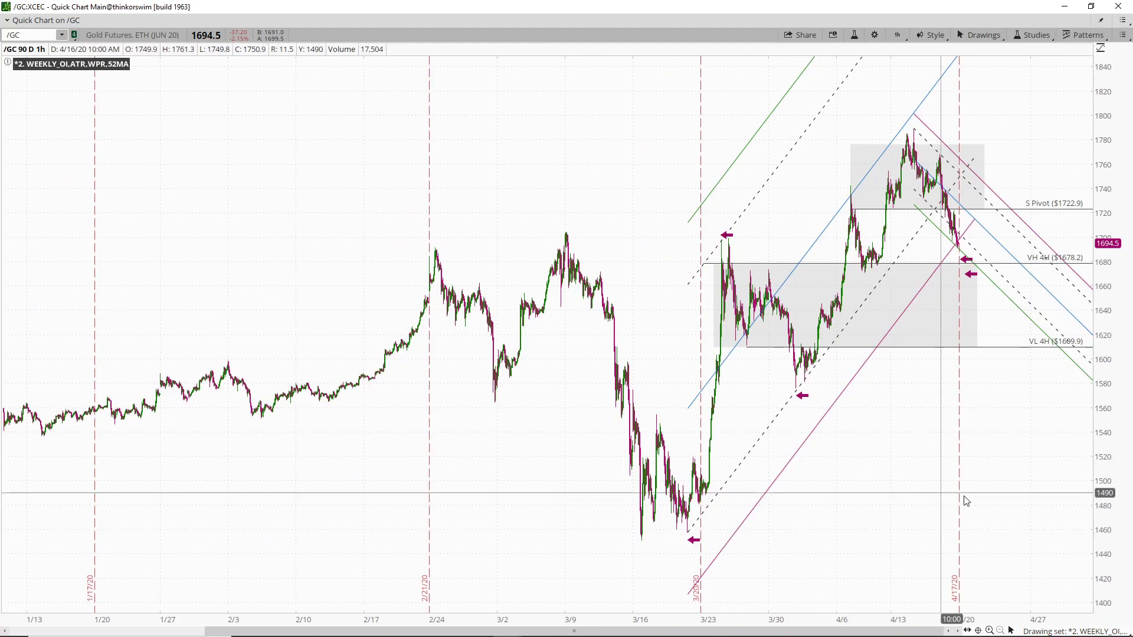
pyautogui.moveTo(612, 486); pyautogui.dragTo(926, 523)
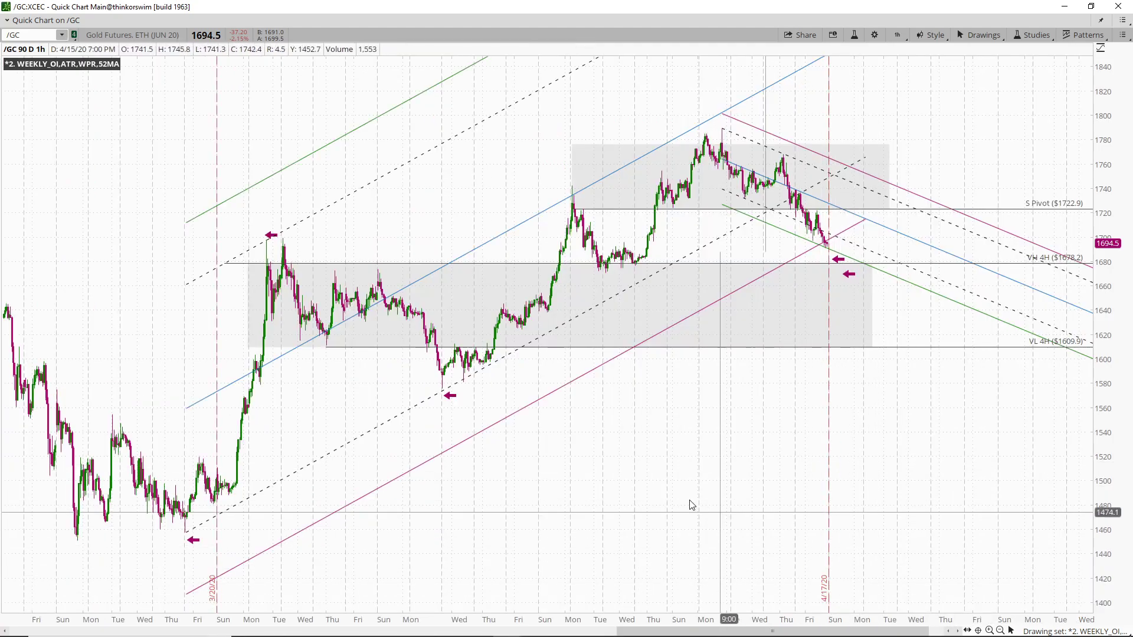
pyautogui.middleClick(848, 463)
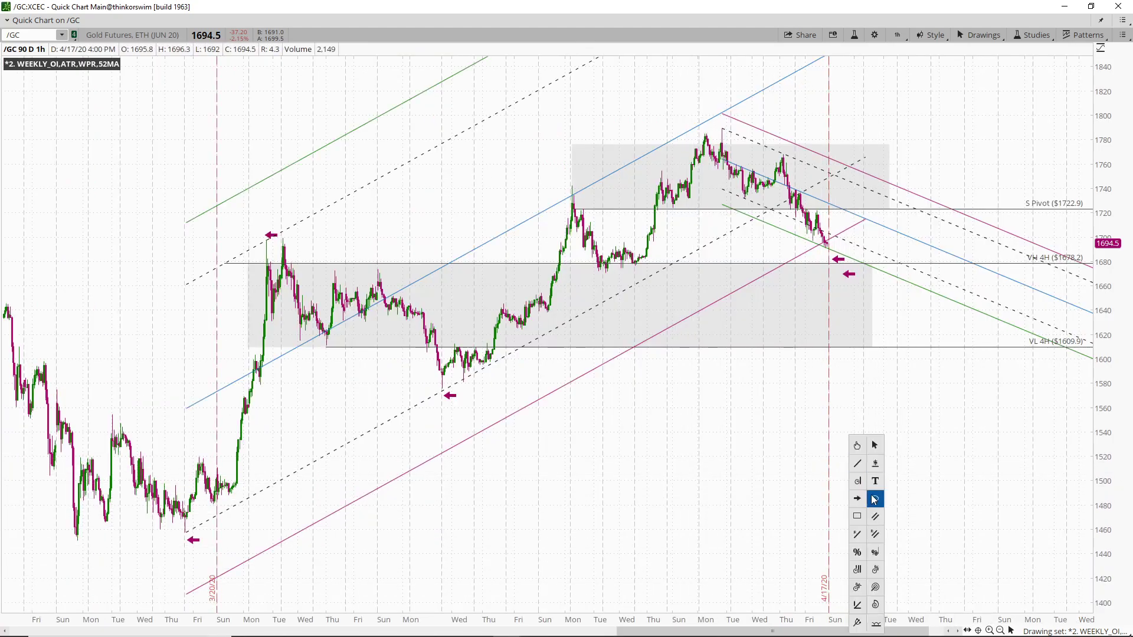
pyautogui.click(859, 557)
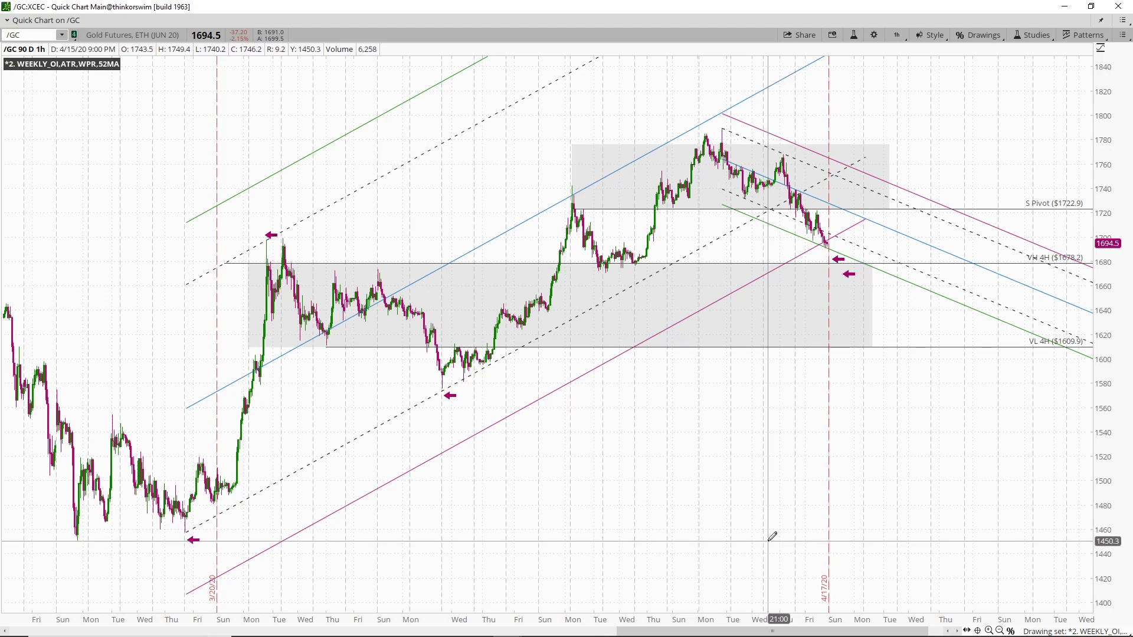
pyautogui.moveTo(767, 540); pyautogui.dragTo(1006, 122)
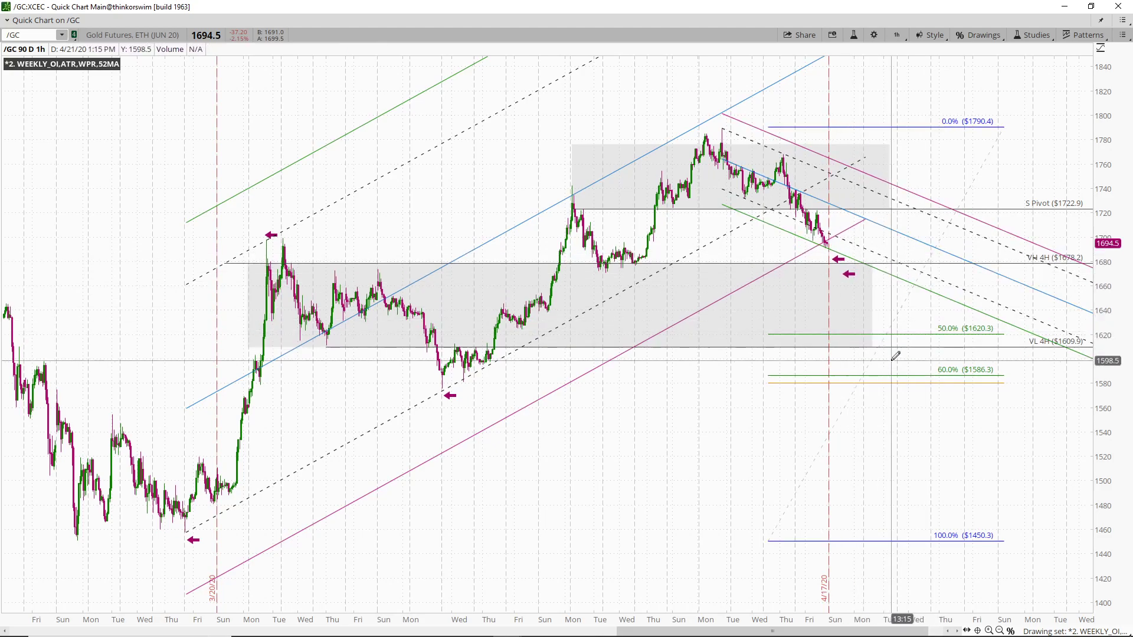
# Step: Draw a rectangle from March 18 to April 27 between about $1619.9 and $1609.2, spanning the 50% retracement and the VL 4H level
pyautogui.middleClick(672, 395)
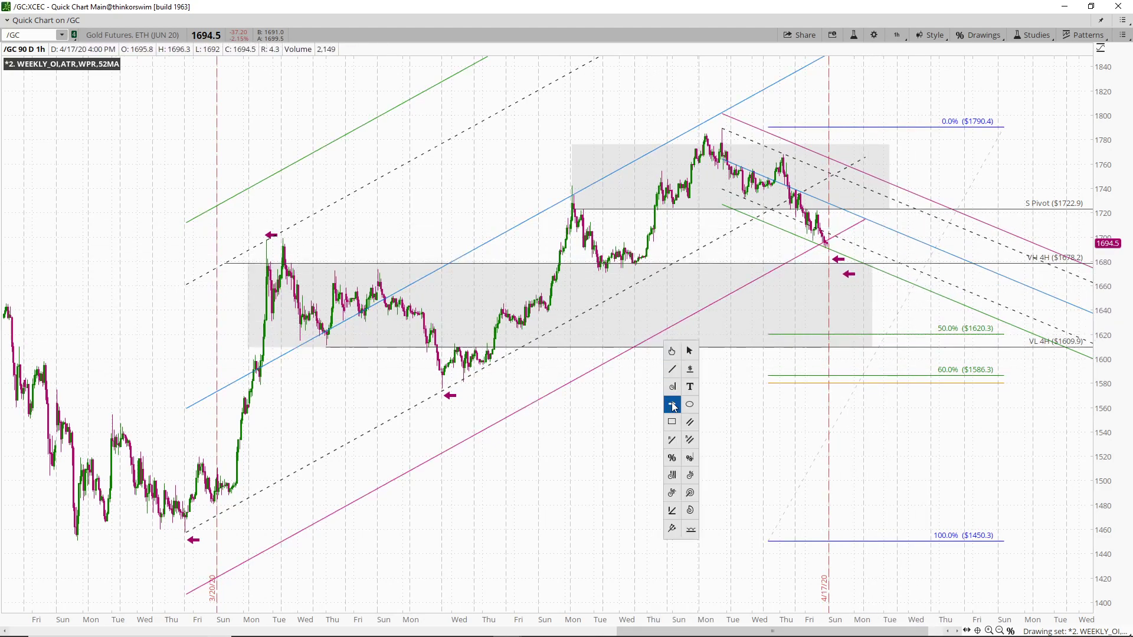
pyautogui.click(675, 424)
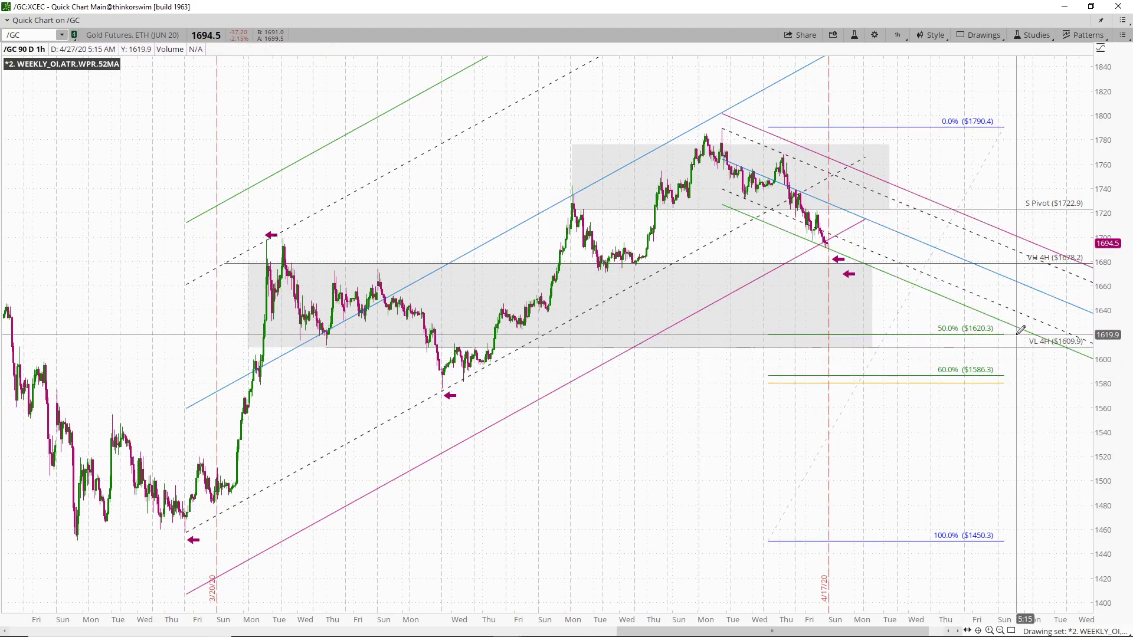
pyautogui.click(158, 347)
pyautogui.middleClick(158, 319)
pyautogui.click(161, 317)
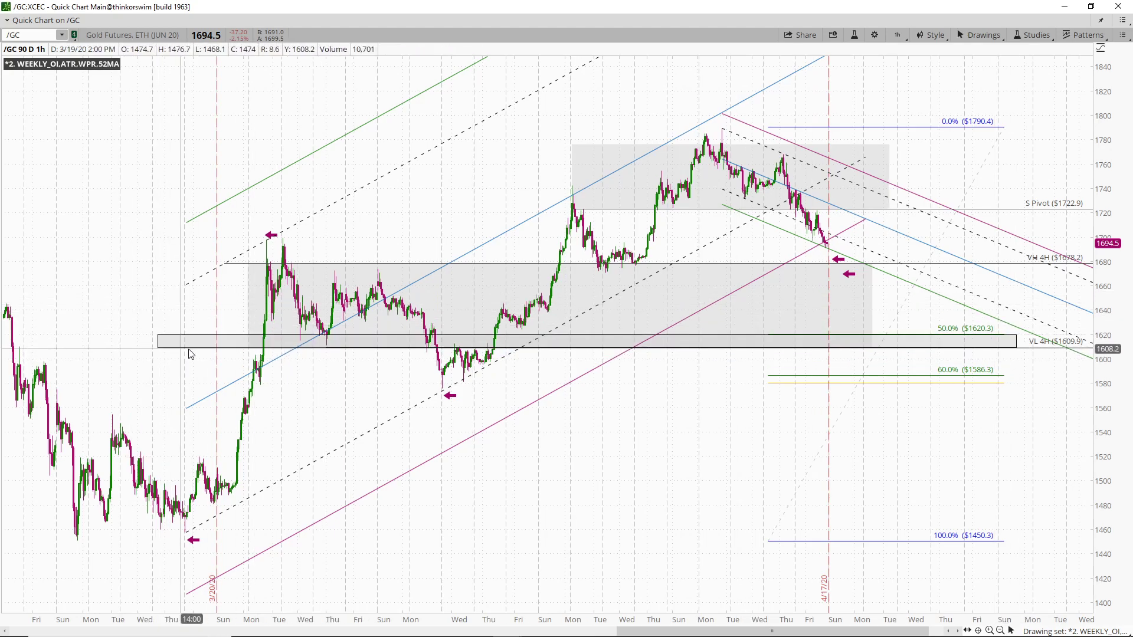
# Step: Recolor the rectangle between the 50% retracement and the VL 4H level to green
pyautogui.doubleClick(188, 339)
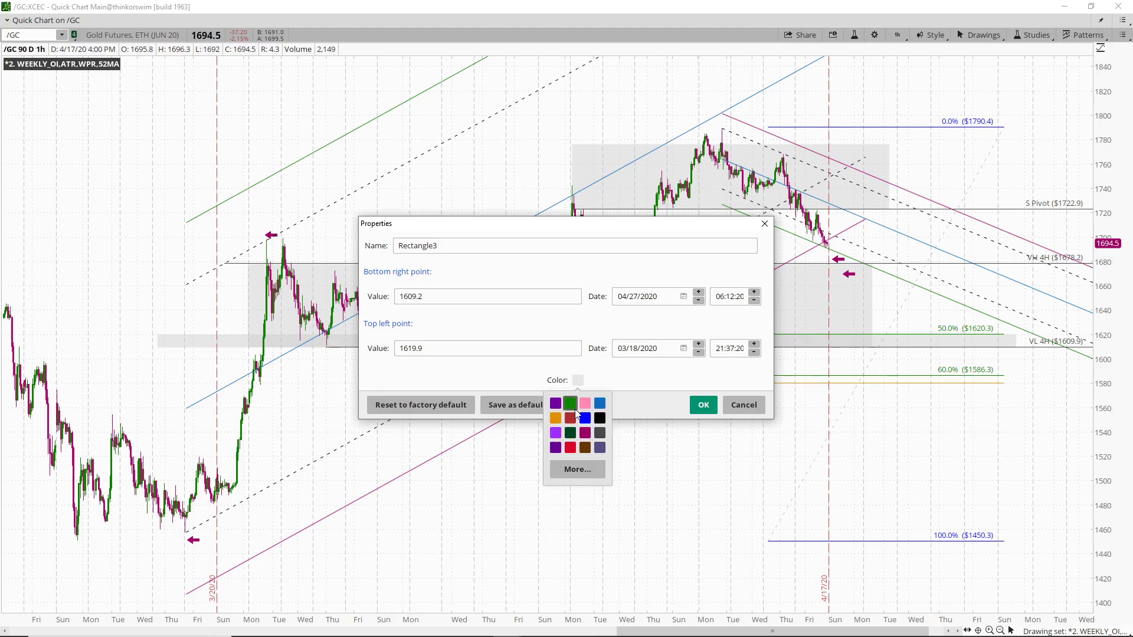
pyautogui.click(577, 380)
pyautogui.click(573, 485)
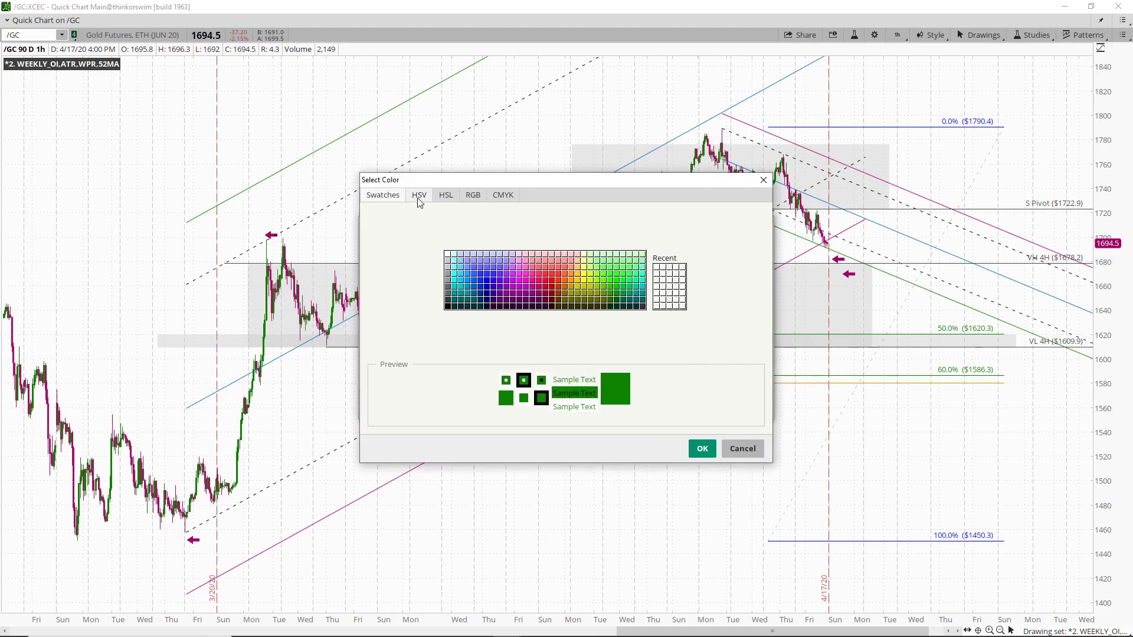
pyautogui.click(702, 448)
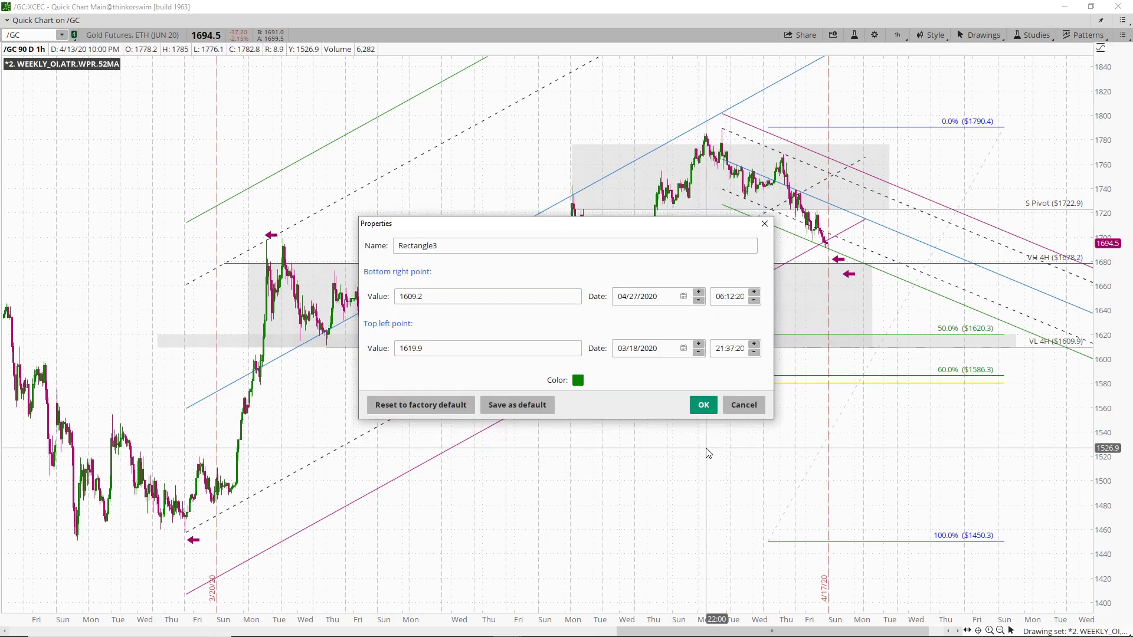
pyautogui.press('Return')
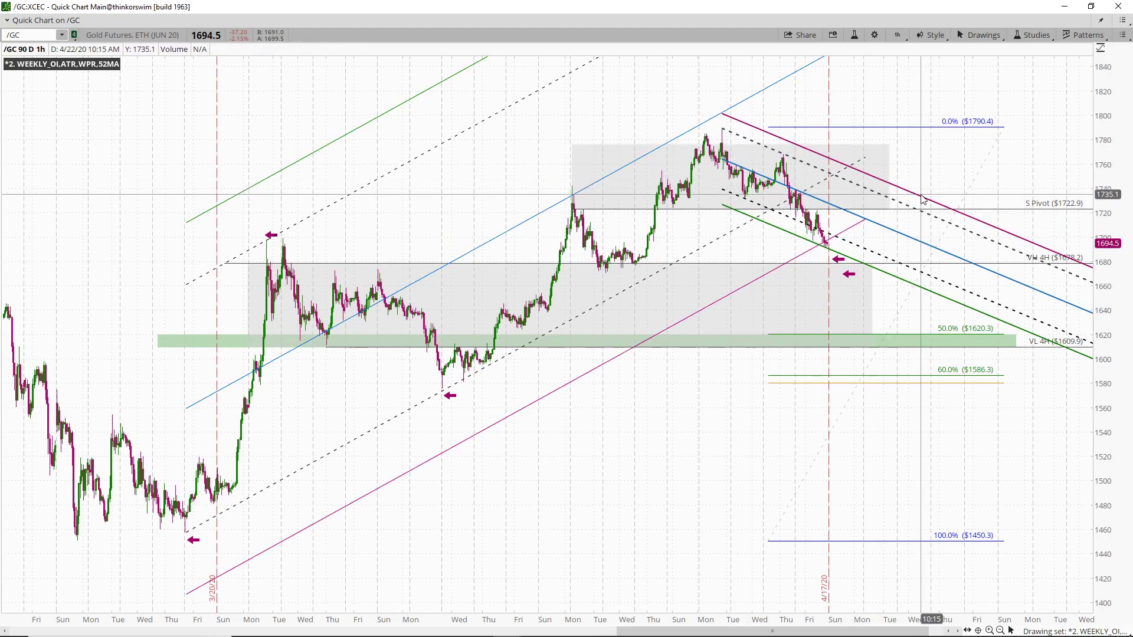
# Step: Turn off the descending channel's right extension and move its end point to about $1725 near April 22
pyautogui.doubleClick(761, 152)
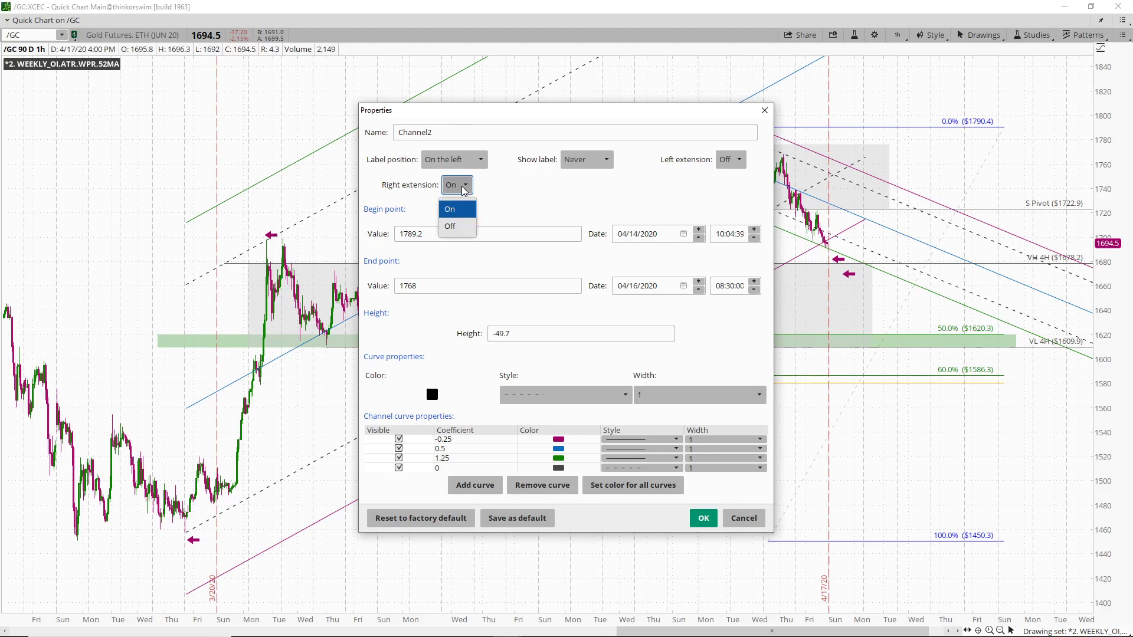
pyautogui.click(694, 520)
pyautogui.click(778, 138)
pyautogui.moveTo(786, 155); pyautogui.dragTo(906, 207)
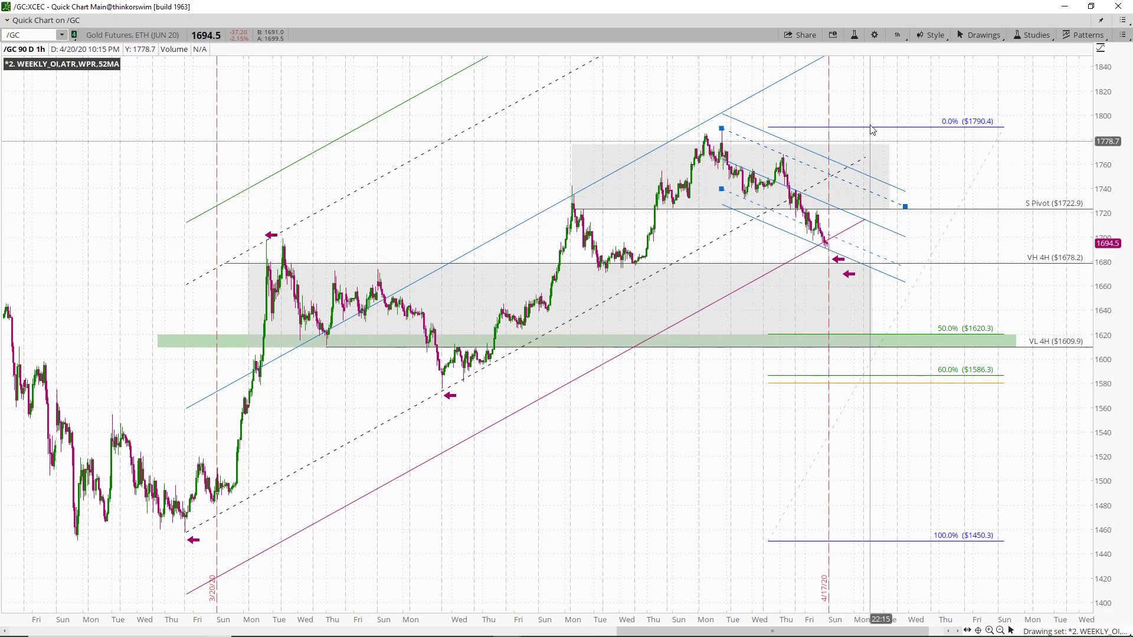
pyautogui.click(767, 166)
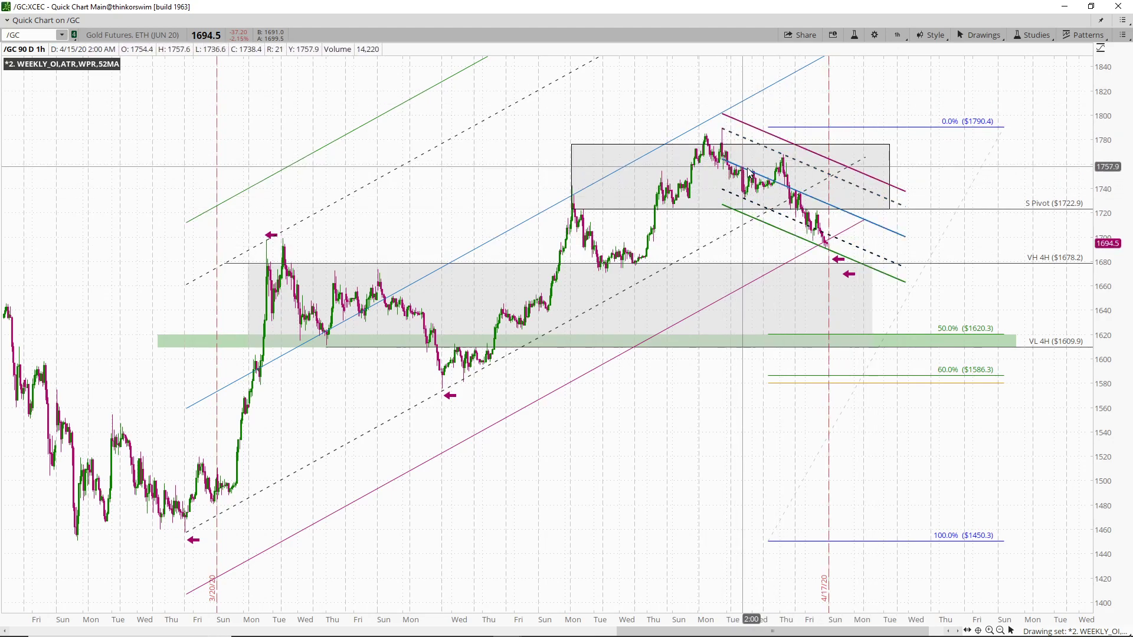
# Step: Move the lower arrow below VH 4H to about $1673 on April 20 and add another arrow at about $1711
pyautogui.moveTo(999, 230); pyautogui.dragTo(559, 231)
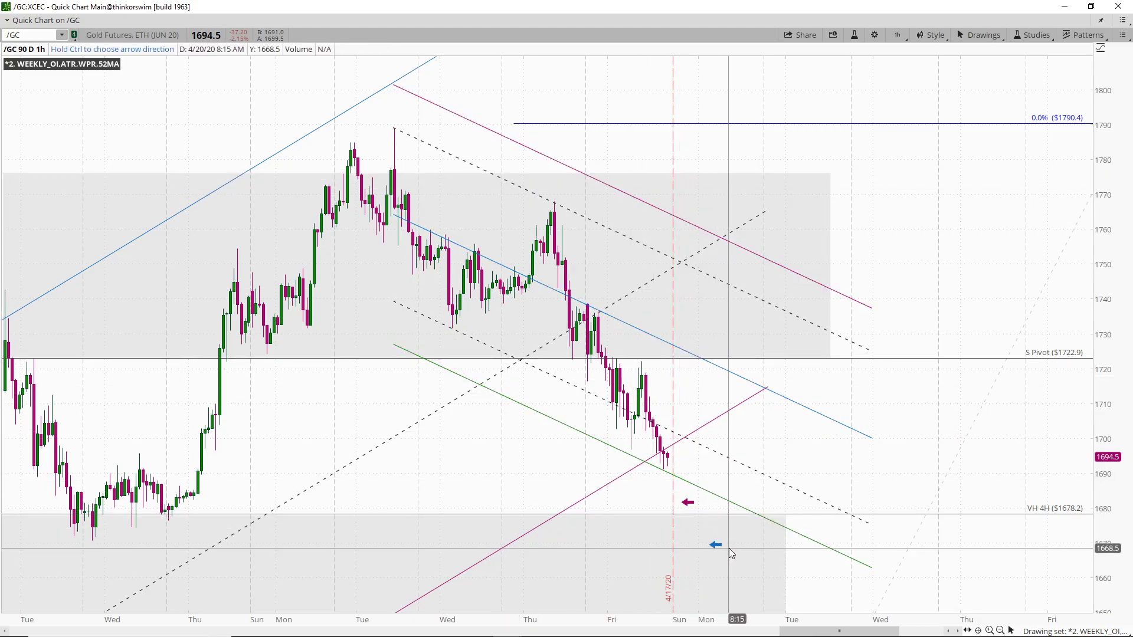
pyautogui.click(719, 532)
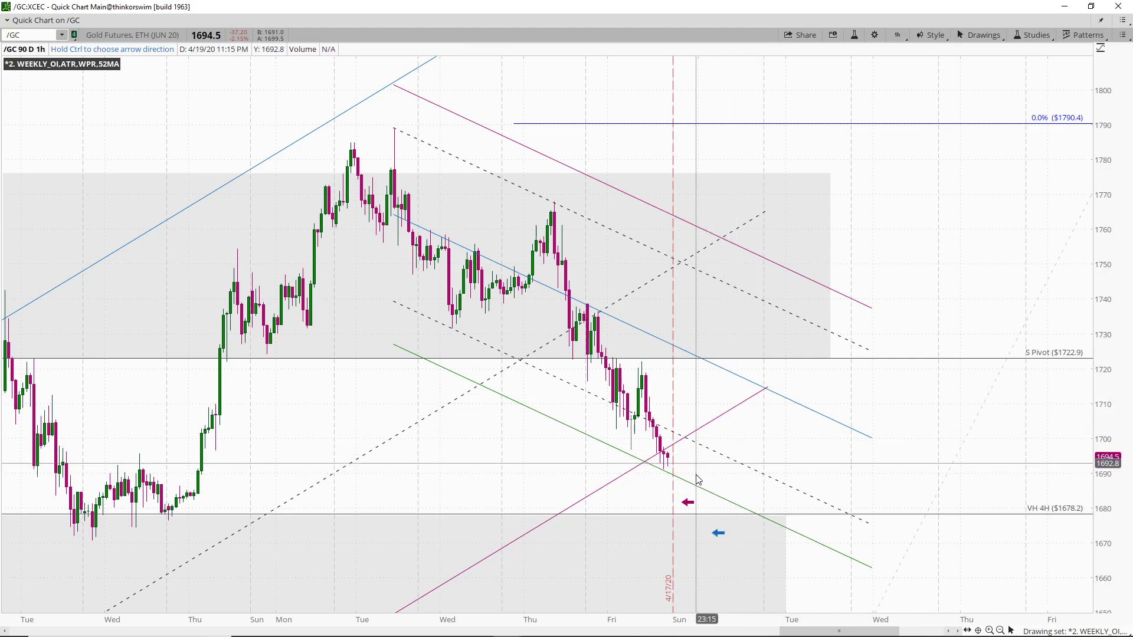
pyautogui.middleClick(754, 421)
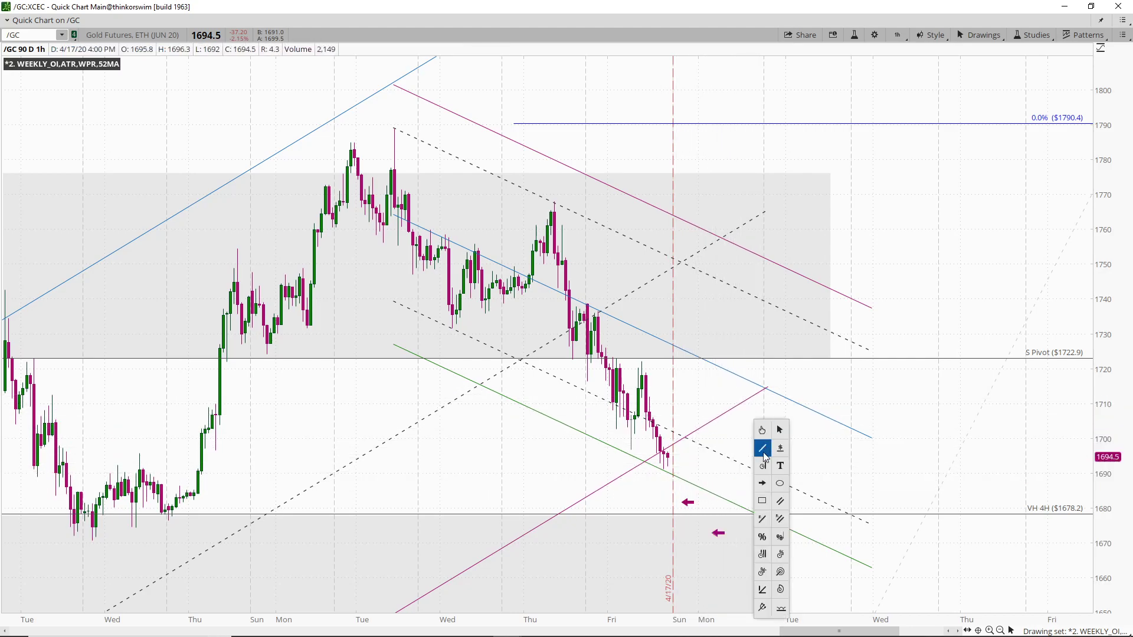
pyautogui.click(761, 401)
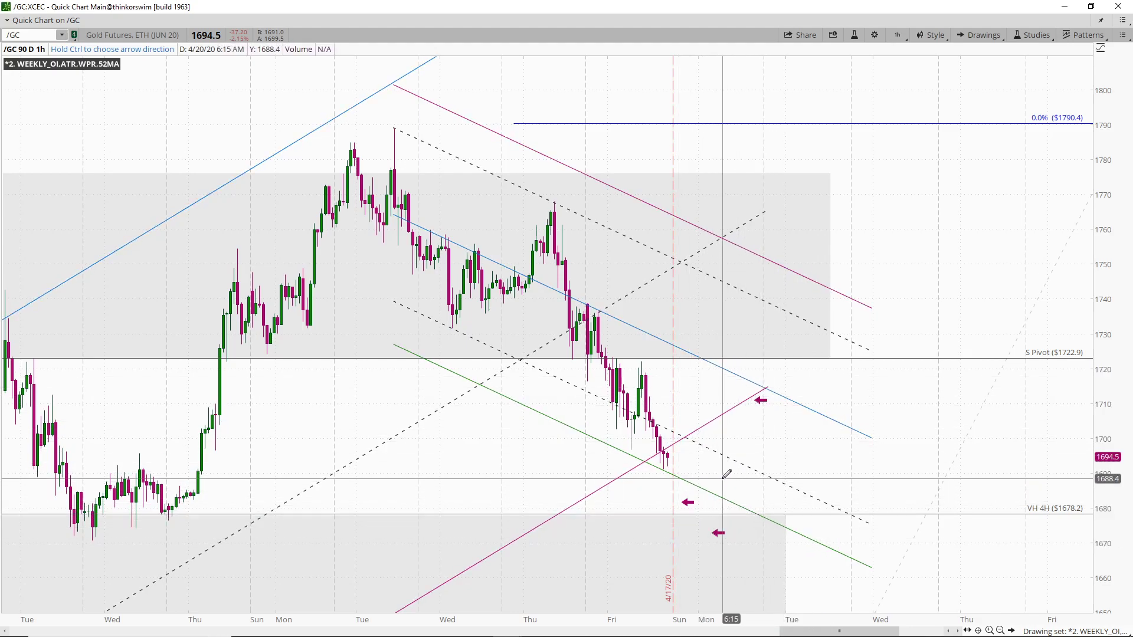
# Step: Restore the 1-hour chart window to a smaller size, bring the daily gold chart window forward and maximize it
pyautogui.moveTo(712, 619); pyautogui.dragTo(661, 618)
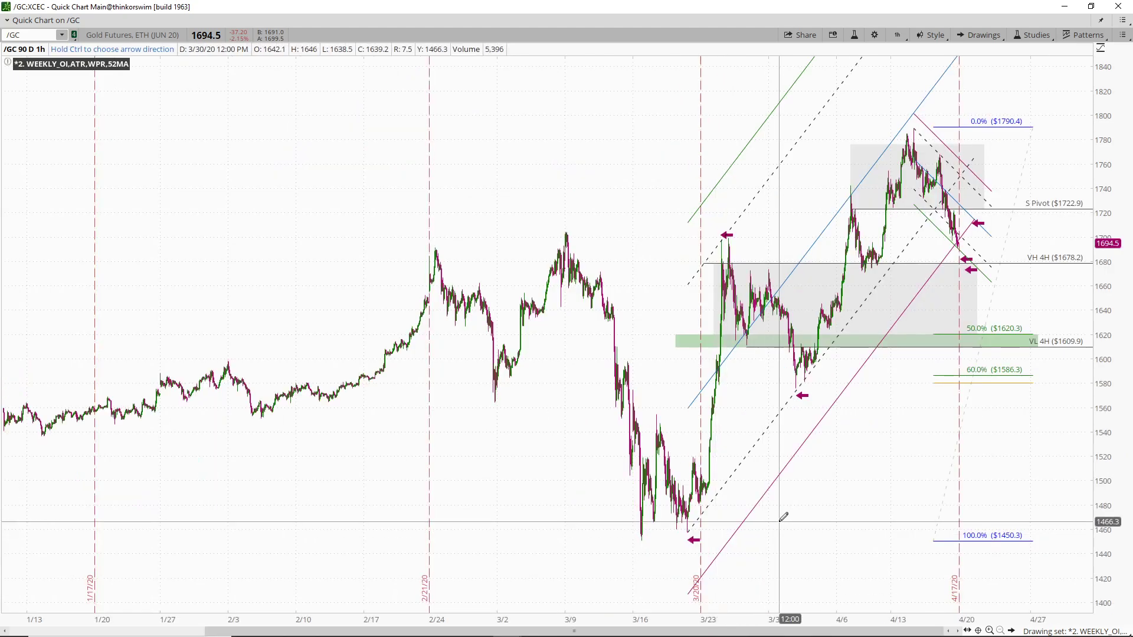
pyautogui.scroll(3, 694, 432)
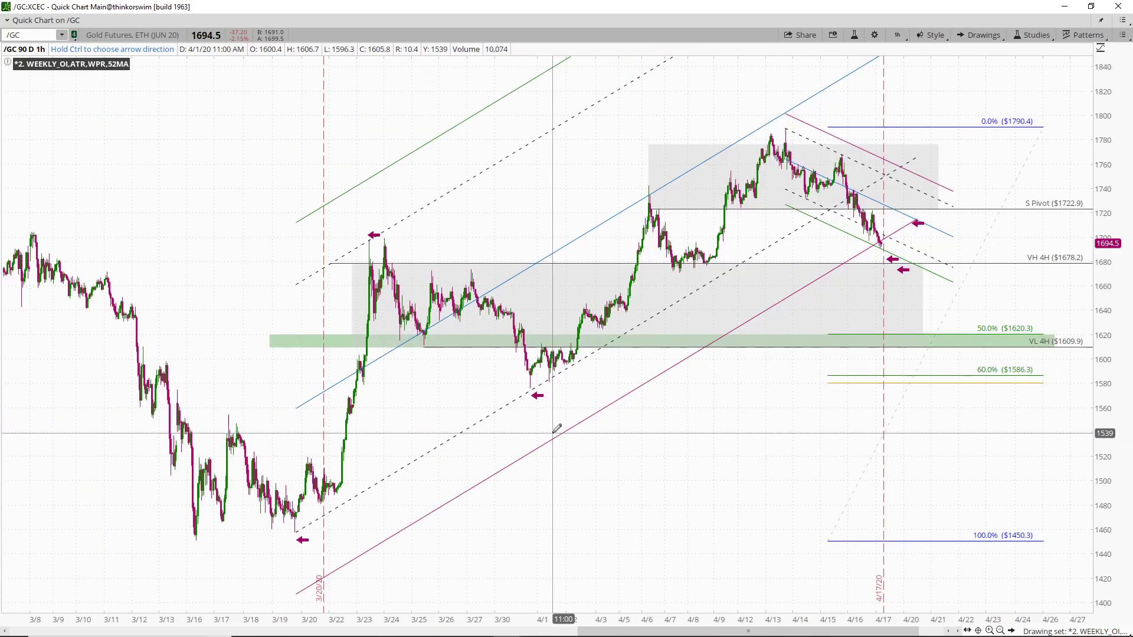
pyautogui.moveTo(616, 616); pyautogui.dragTo(260, 617)
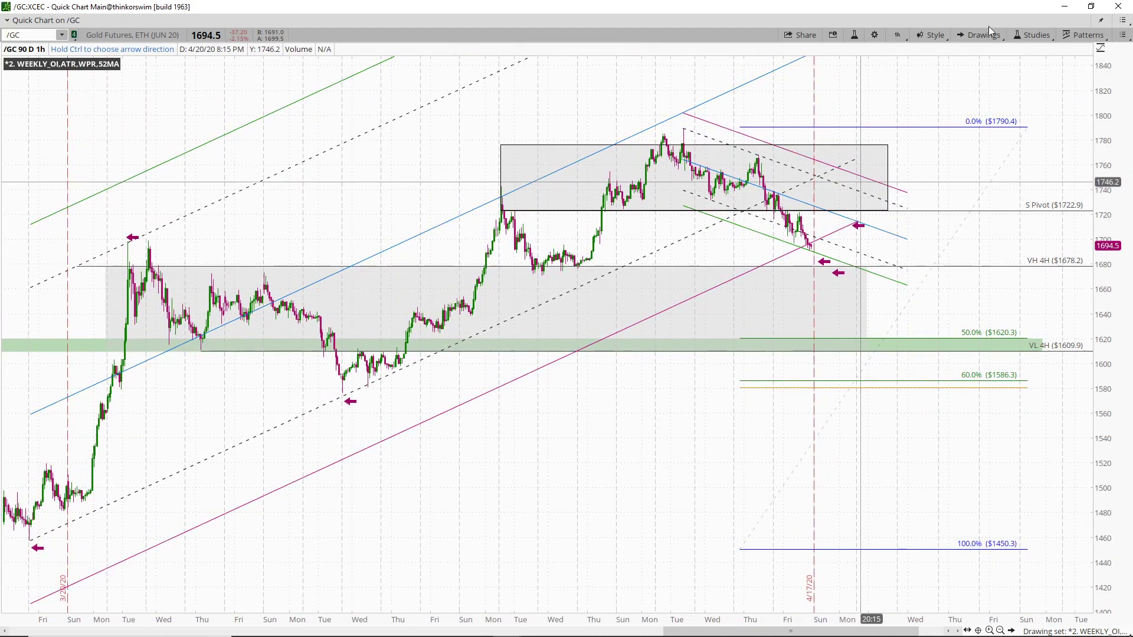
pyautogui.click(1090, 6)
pyautogui.moveTo(246, 73); pyautogui.dragTo(274, 176)
pyautogui.click(501, 87)
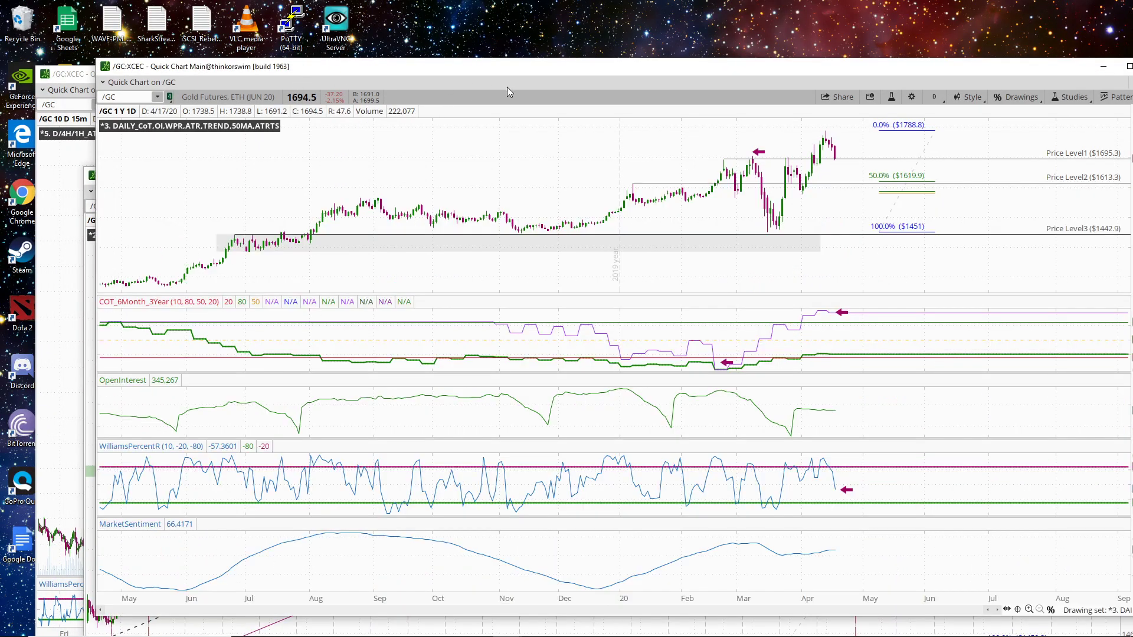
pyautogui.click(1128, 67)
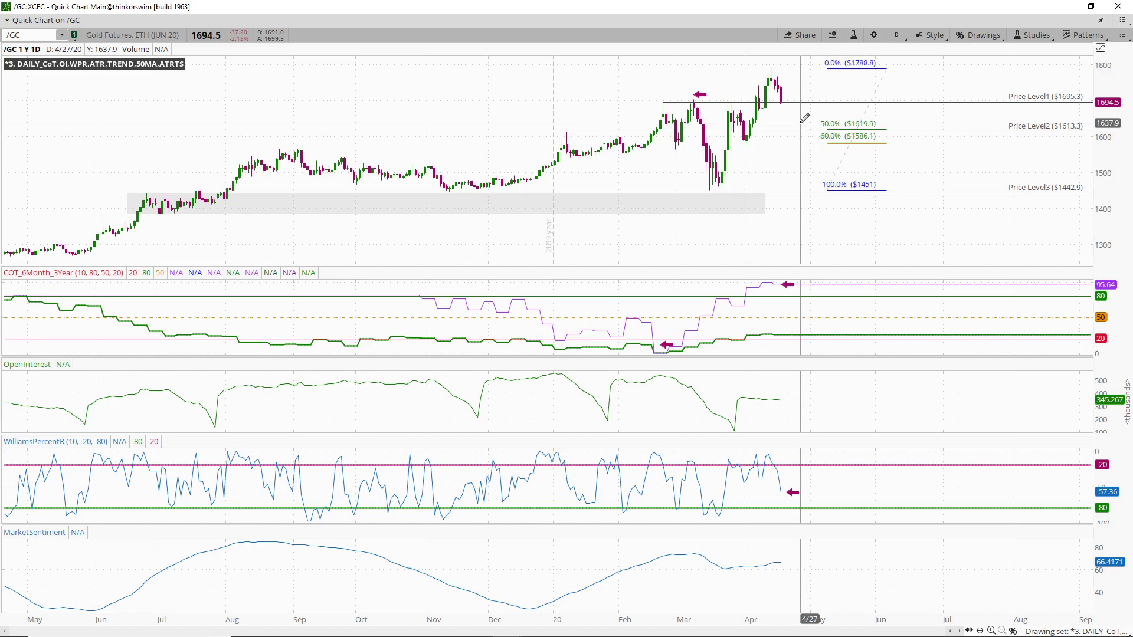
# Step: Draw a projected price path on the daily chart from about $1740 down to about $1630, and back up to the 0% retracement level
pyautogui.middleClick(634, 89)
pyautogui.click(634, 105)
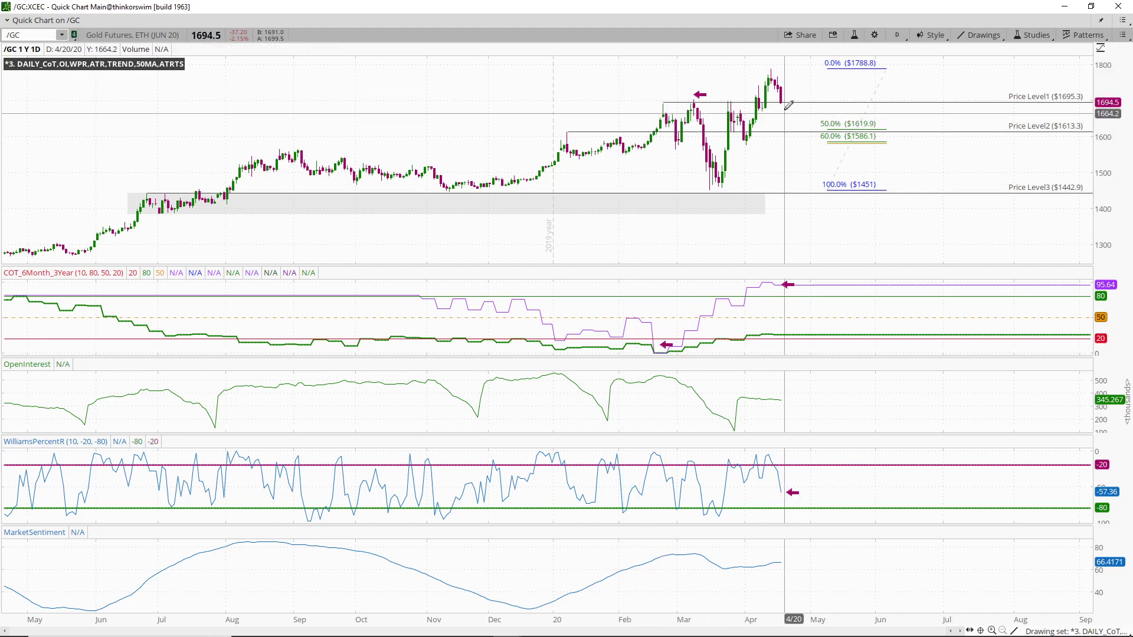
pyautogui.click(781, 86)
pyautogui.click(800, 125)
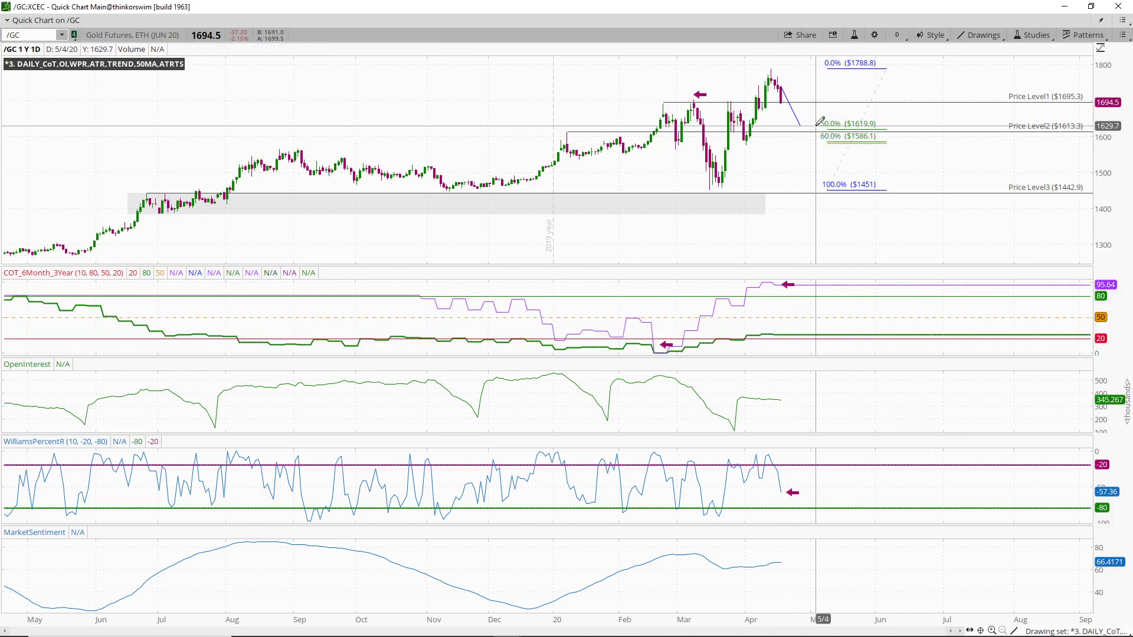
pyautogui.click(803, 125)
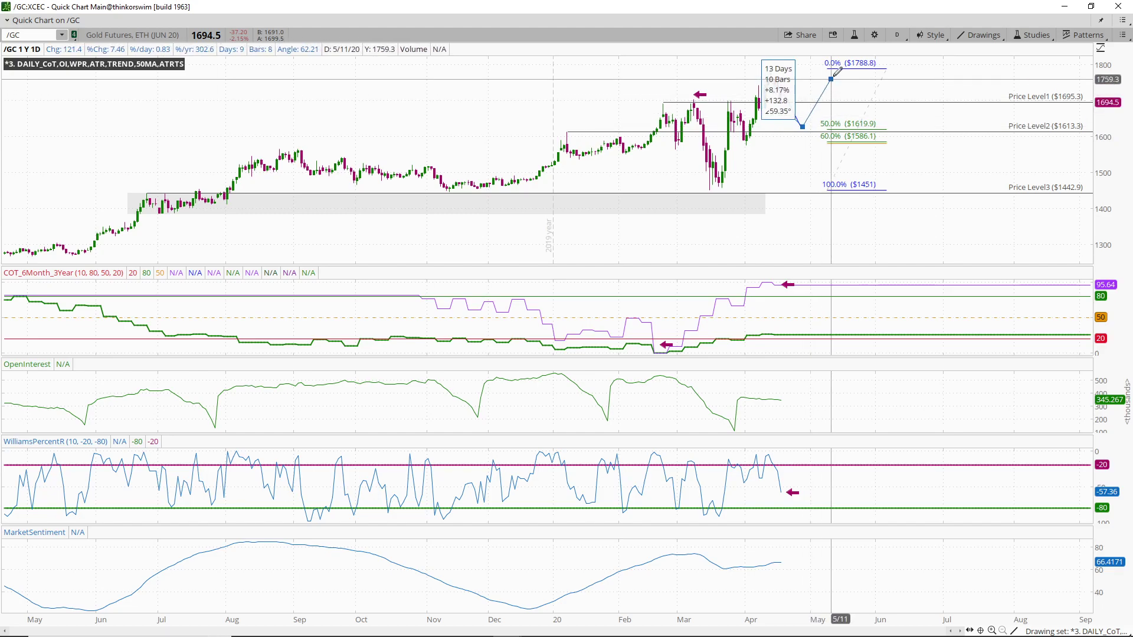
pyautogui.click(837, 70)
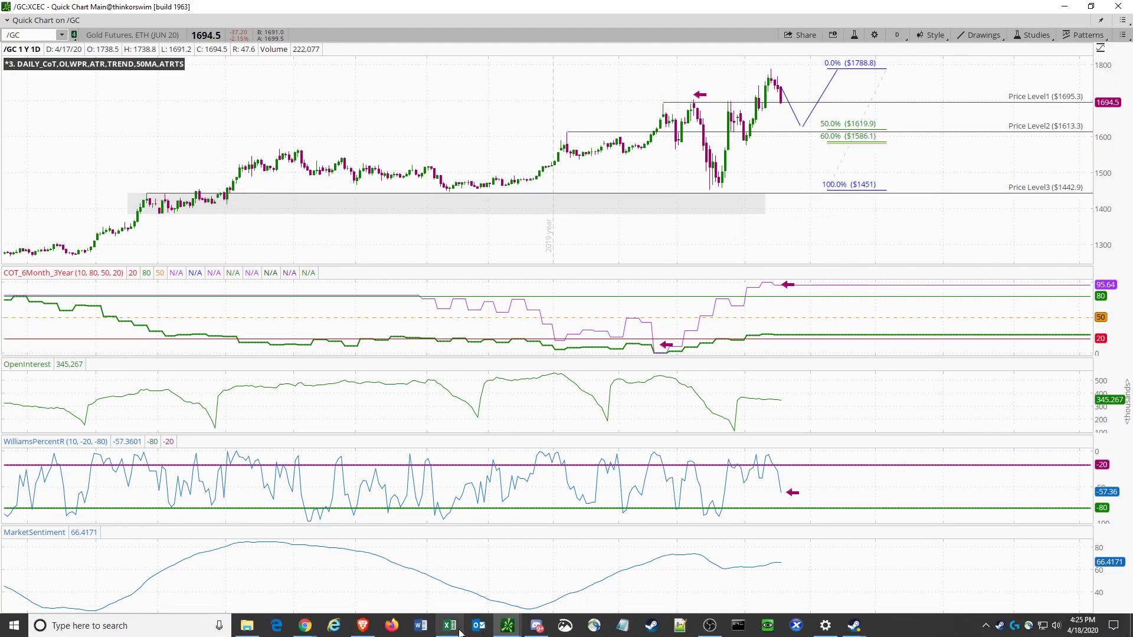
# Step: Check the metals rows in the Excel futures sheet, and mark the latest open interest value on the daily gold chart with an arrow
pyautogui.click(450, 626)
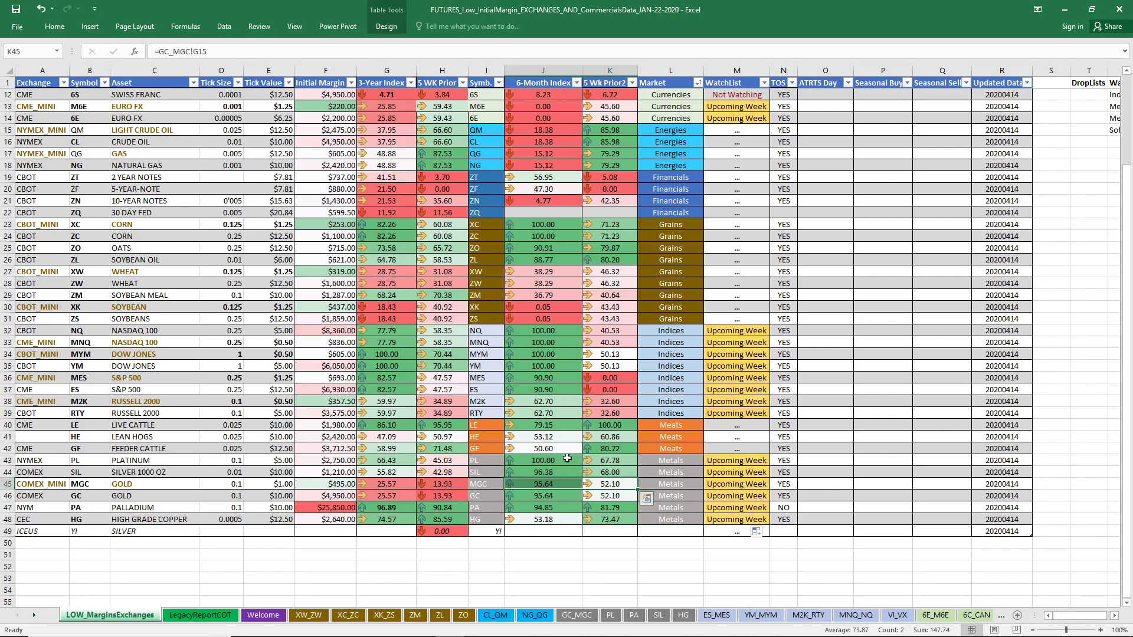
pyautogui.click(1064, 10)
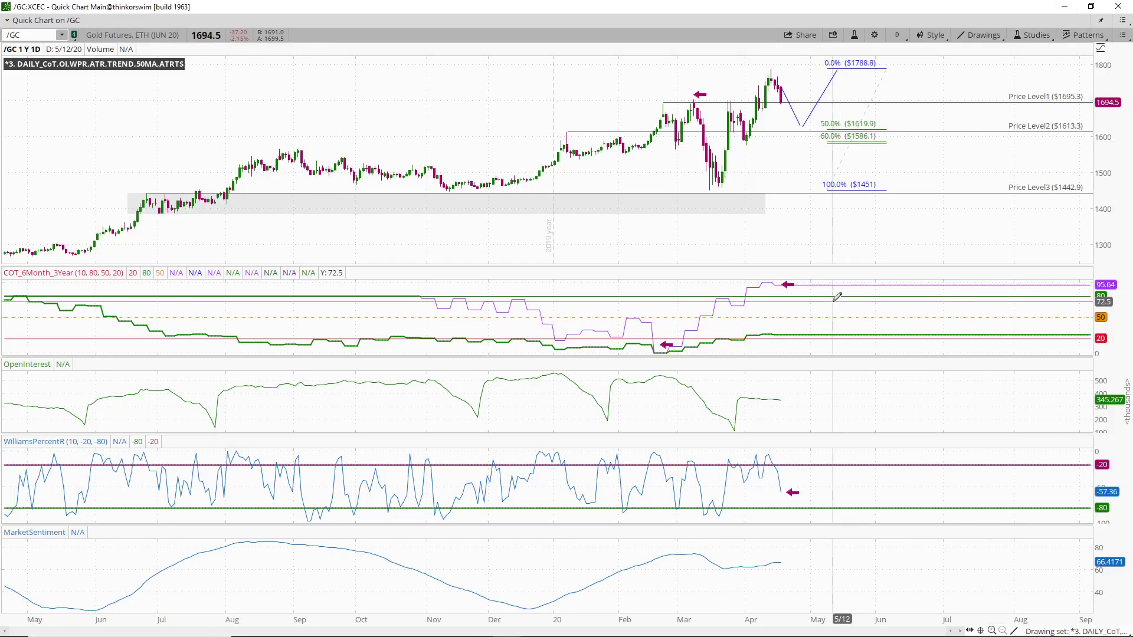
pyautogui.middleClick(797, 398)
pyautogui.click(806, 465)
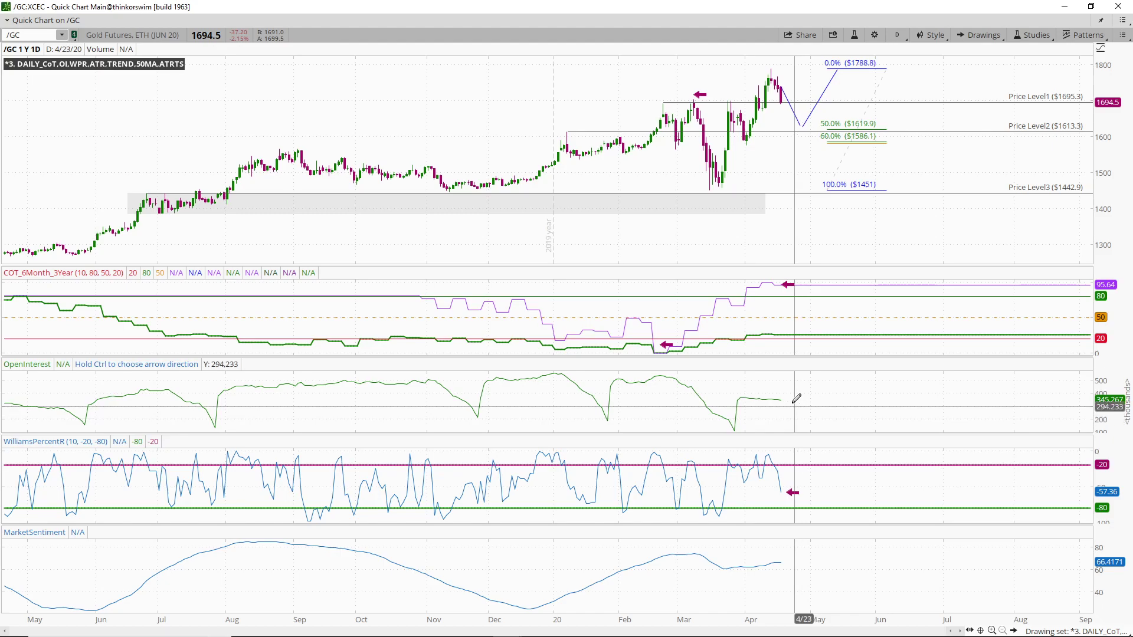
pyautogui.click(794, 397)
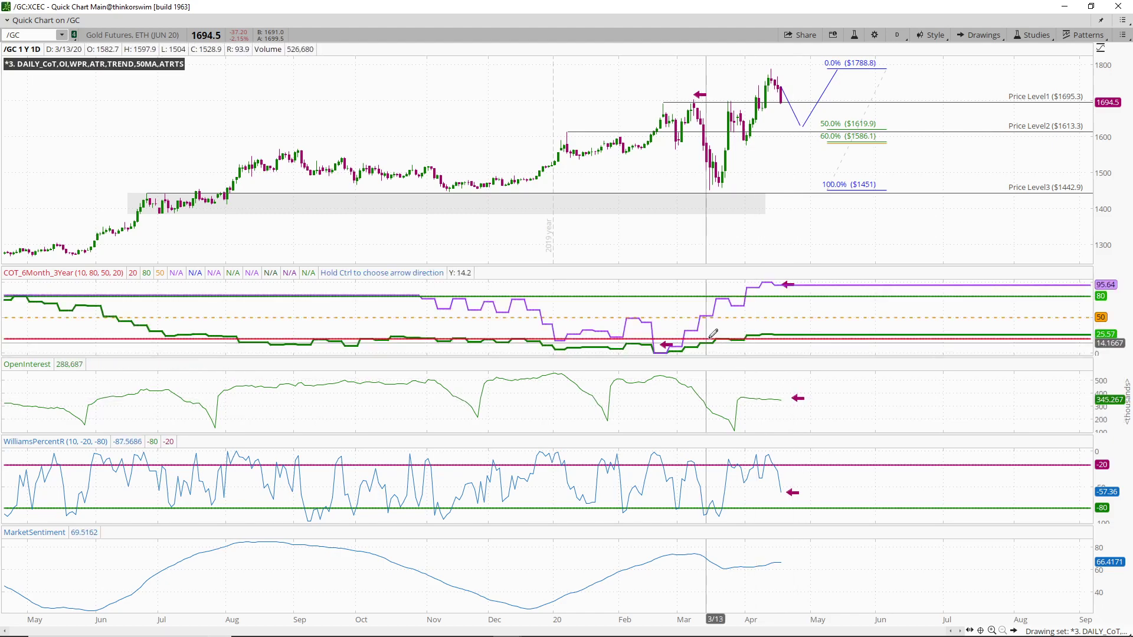
# Step: Mark the key turns in open interest, Williams %R and Market Sentiment, plus the early-December price, on the daily gold chart with arrows
pyautogui.click(733, 418)
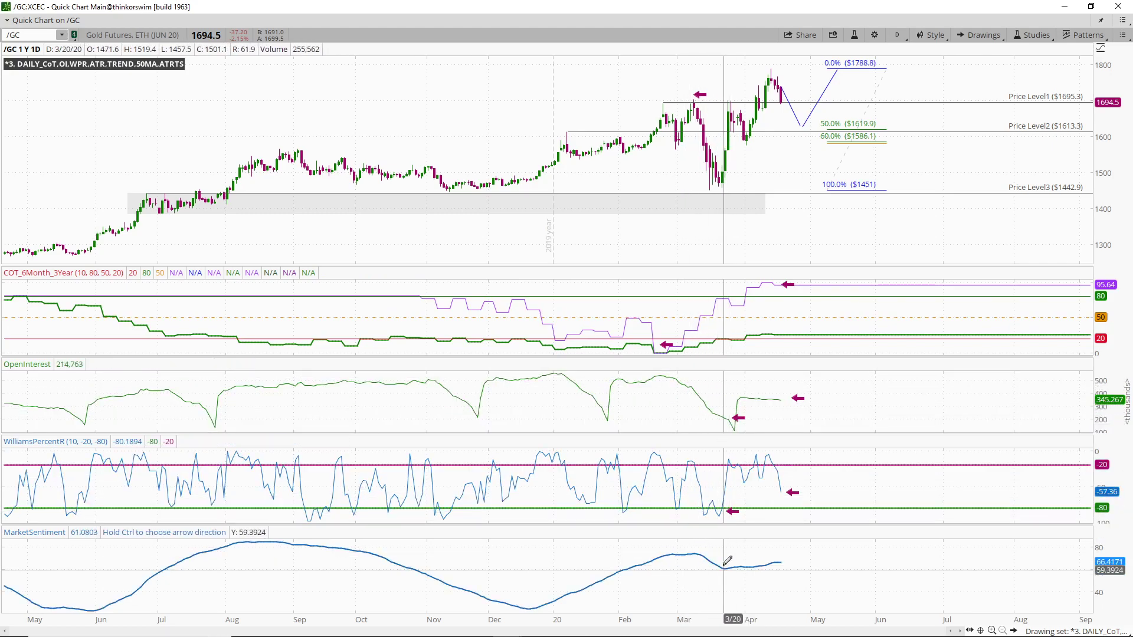
pyautogui.click(805, 563)
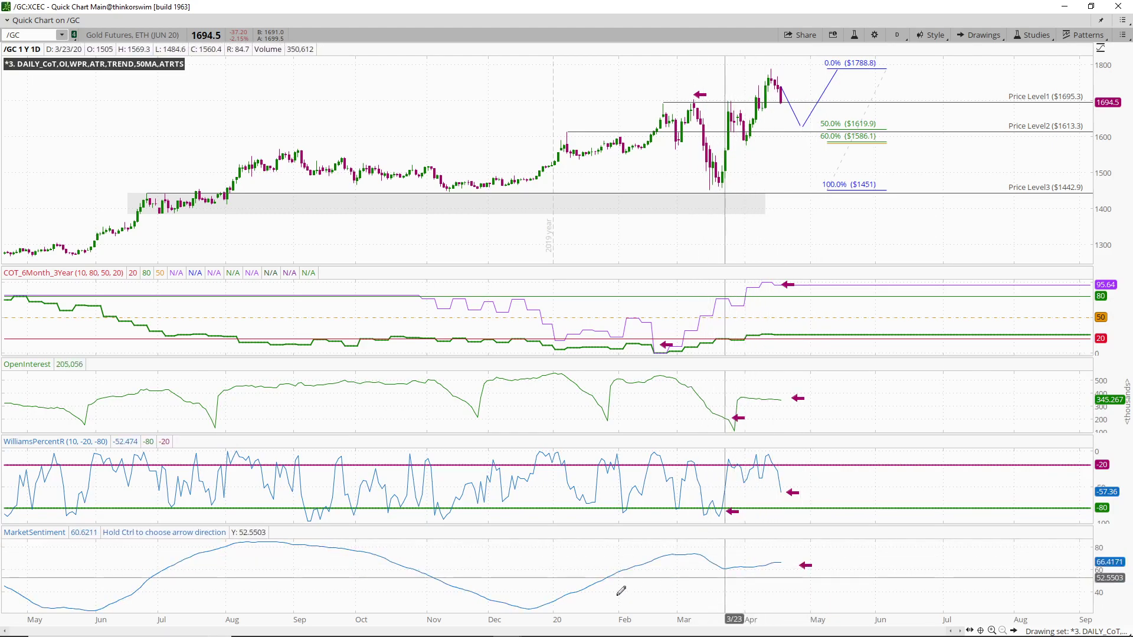
pyautogui.click(529, 602)
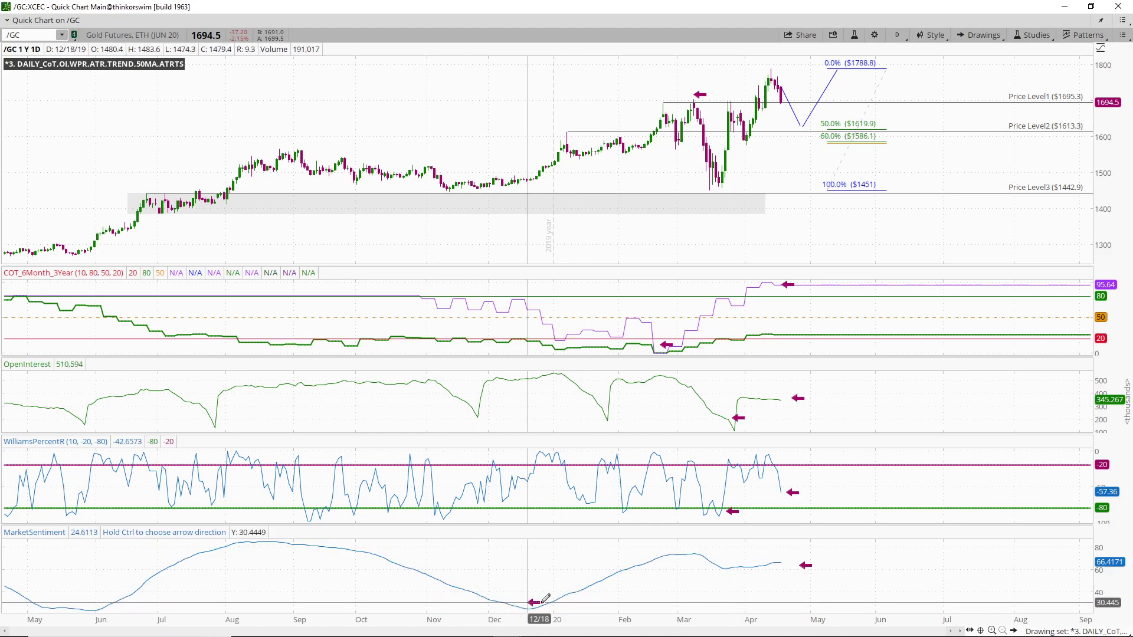
pyautogui.click(682, 545)
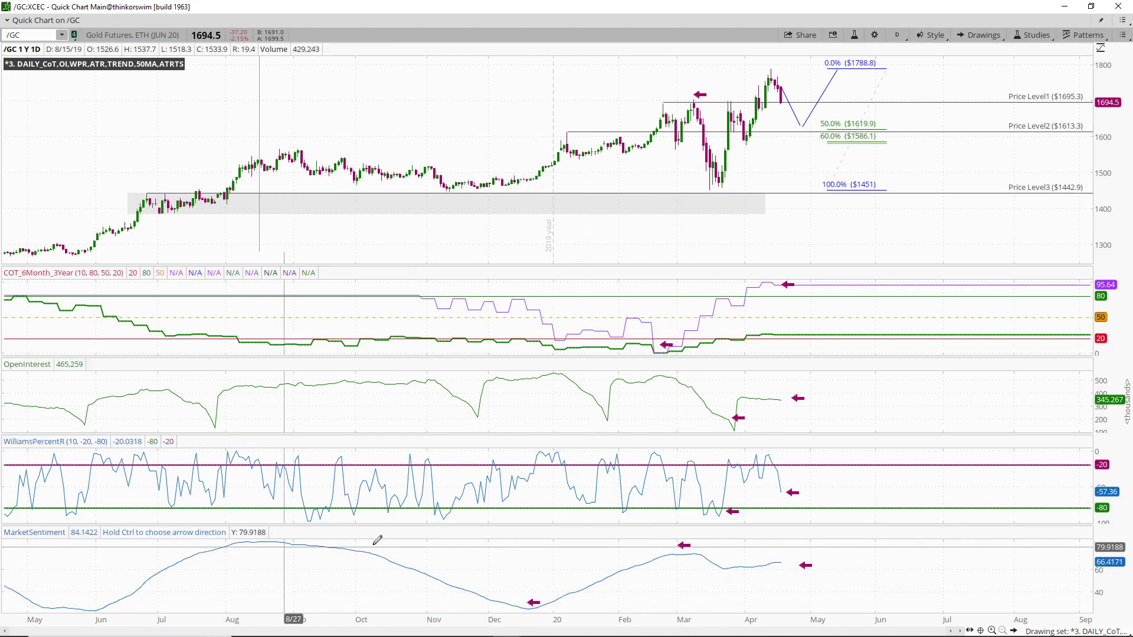
pyautogui.click(257, 550)
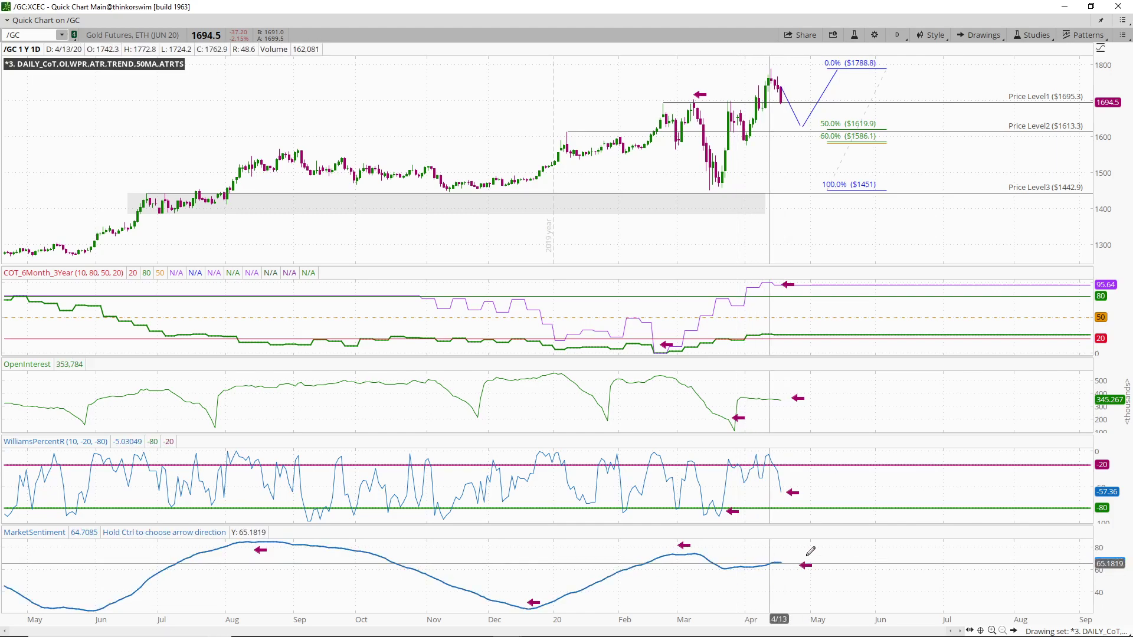
pyautogui.click(790, 493)
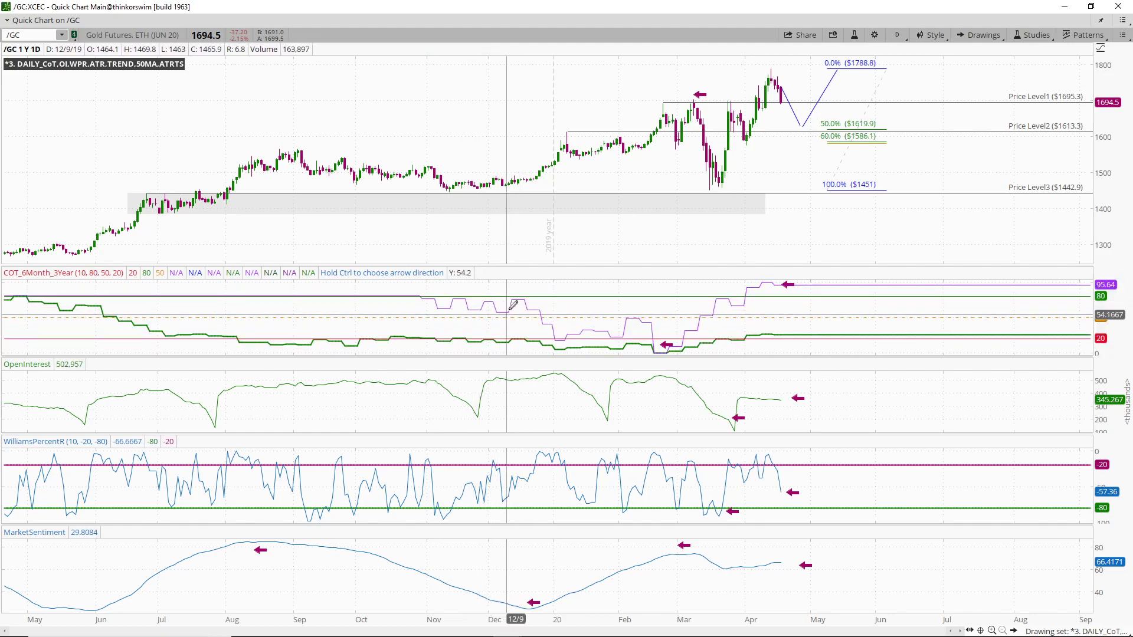
pyautogui.click(503, 178)
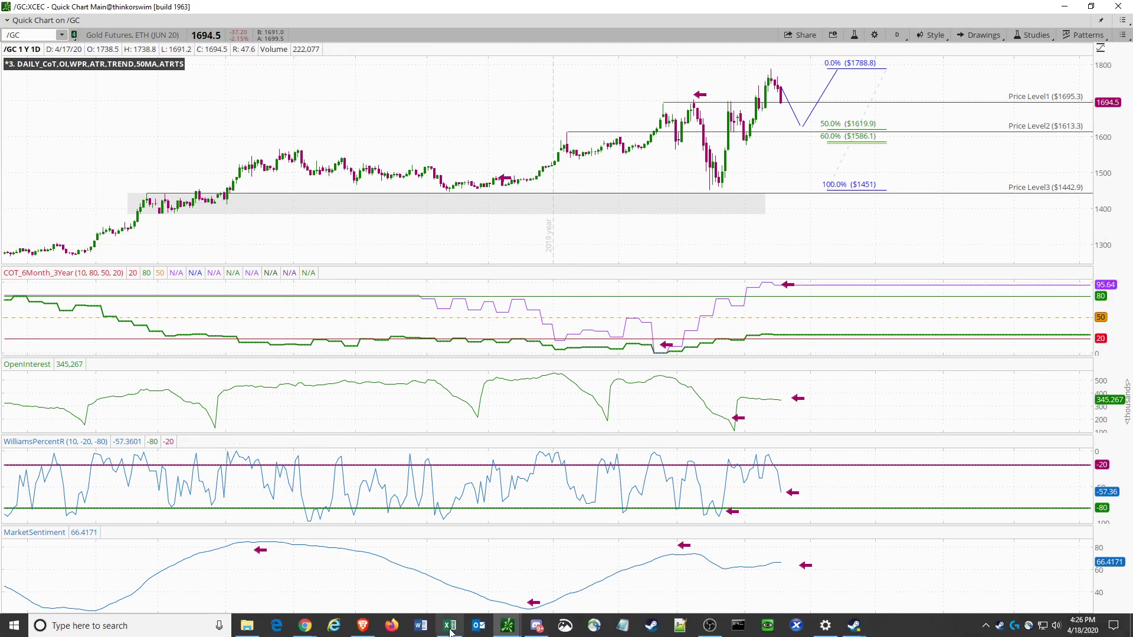
# Step: Switch to the Excel futures sheet and check the silver row's 3-year and 6-month index values
pyautogui.click(450, 626)
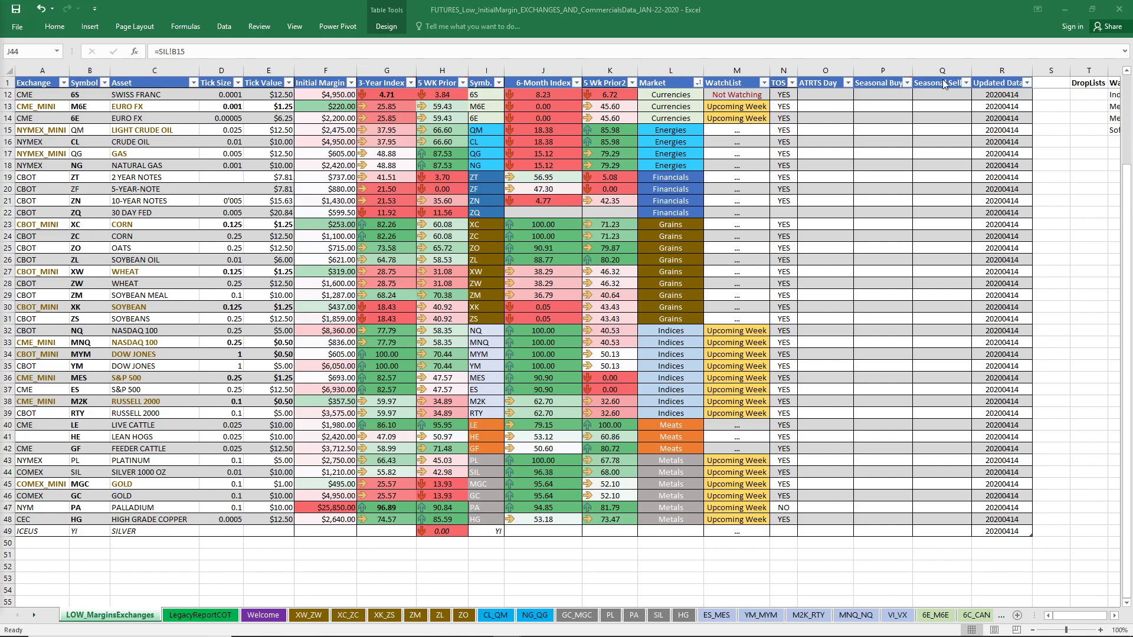
pyautogui.click(1069, 11)
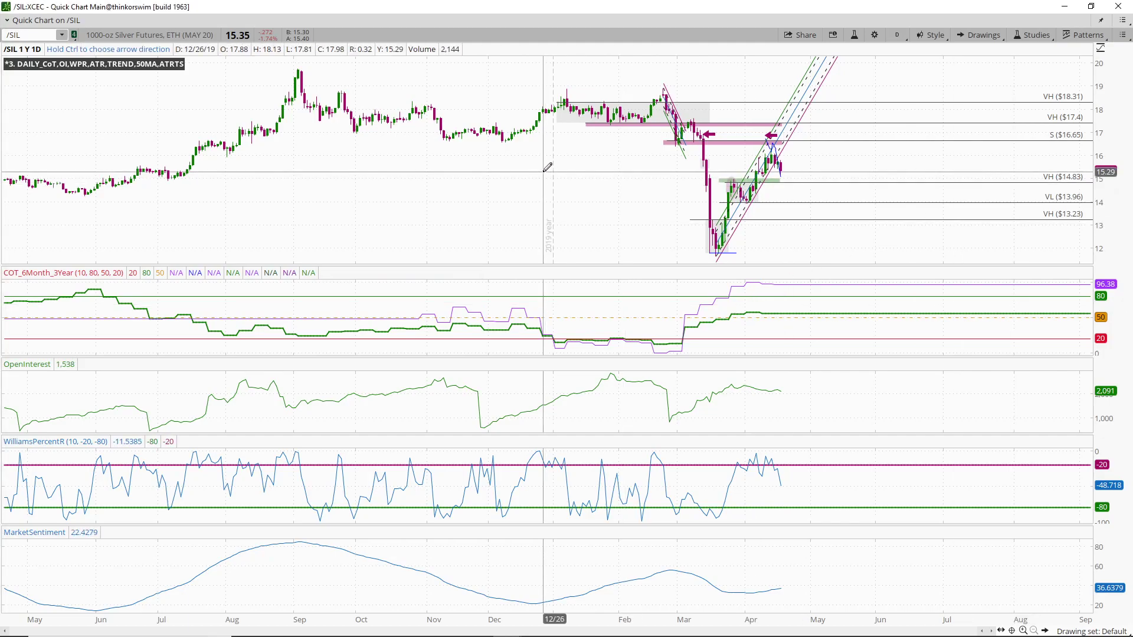
# Step: Clear all drawings from the daily silver futures chart and add a price level at $16.54
pyautogui.rightClick(597, 163)
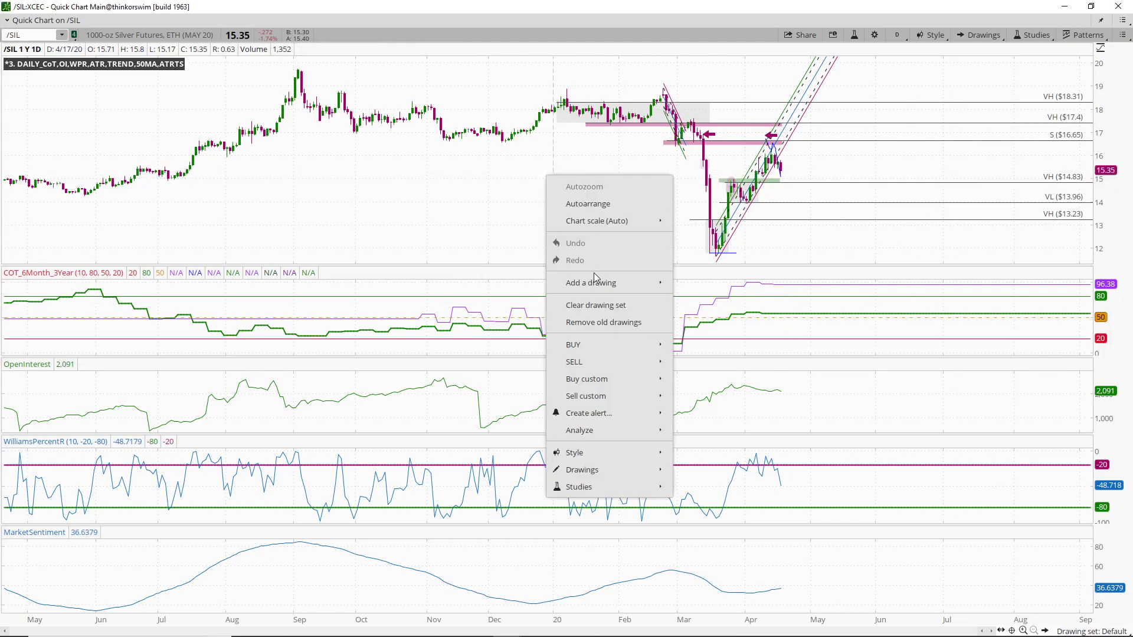
pyautogui.click(583, 307)
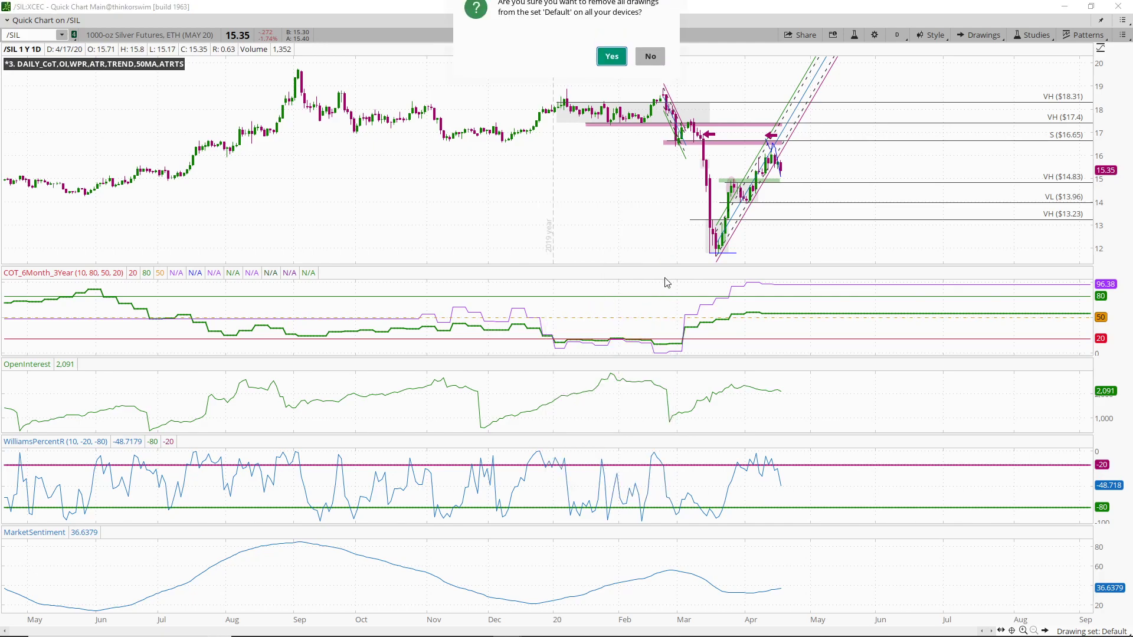
pyautogui.click(611, 66)
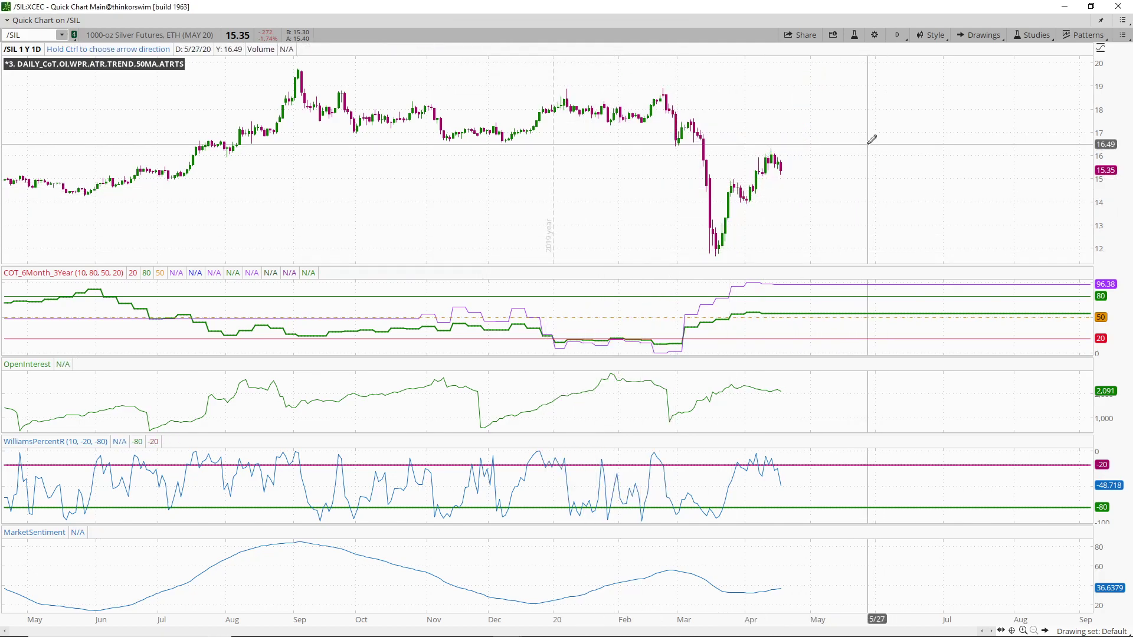
pyautogui.middleClick(866, 184)
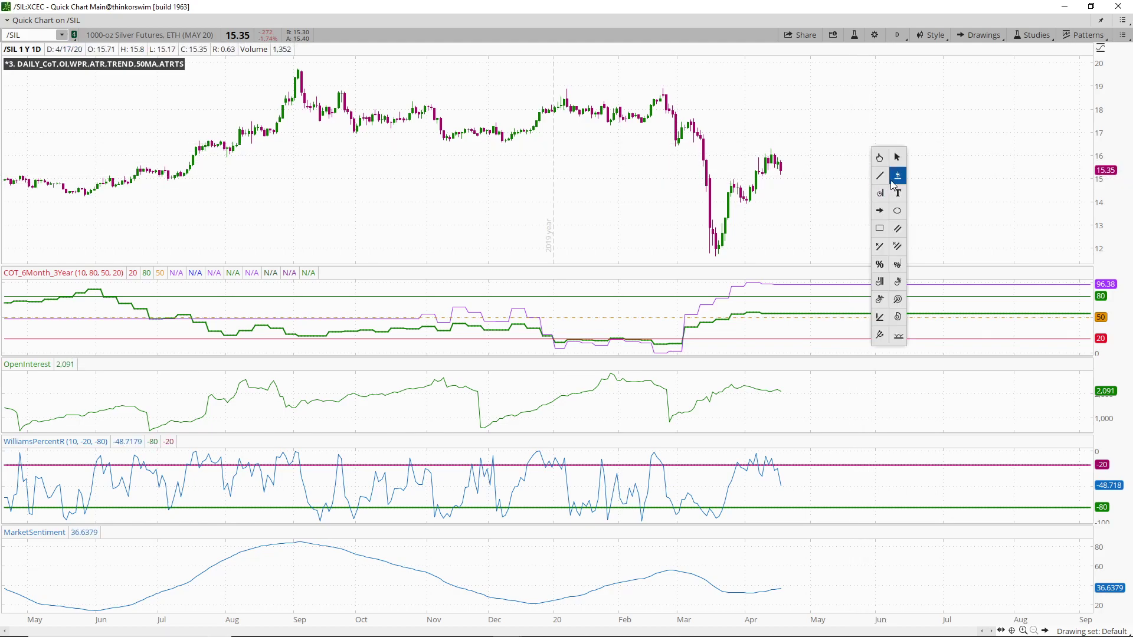
pyautogui.click(897, 177)
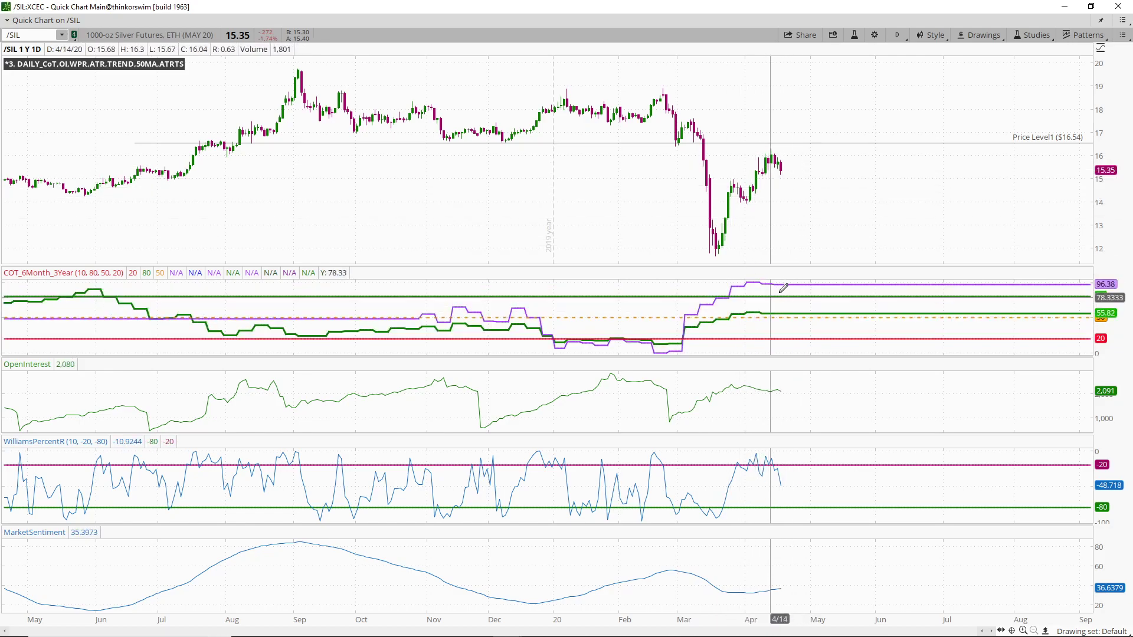
# Step: Add arrows on the daily silver chart at the Williams %R turns, the latest, December and June Market Sentiment values, and the early-June price
pyautogui.rightClick(848, 389)
pyautogui.click(854, 456)
pyautogui.click(779, 459)
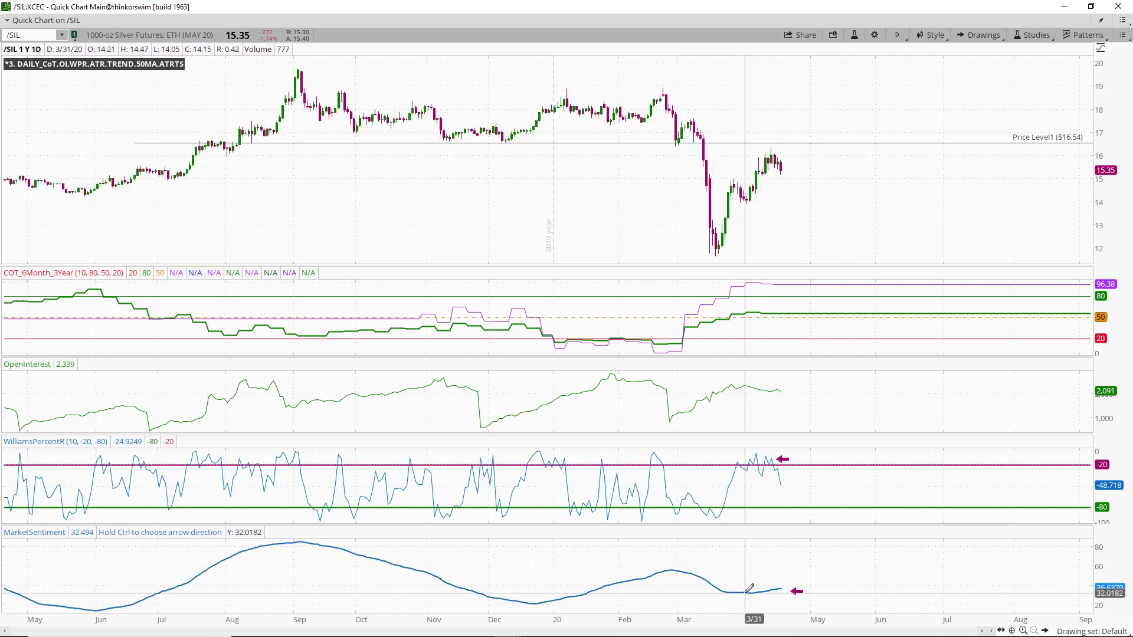
pyautogui.click(541, 599)
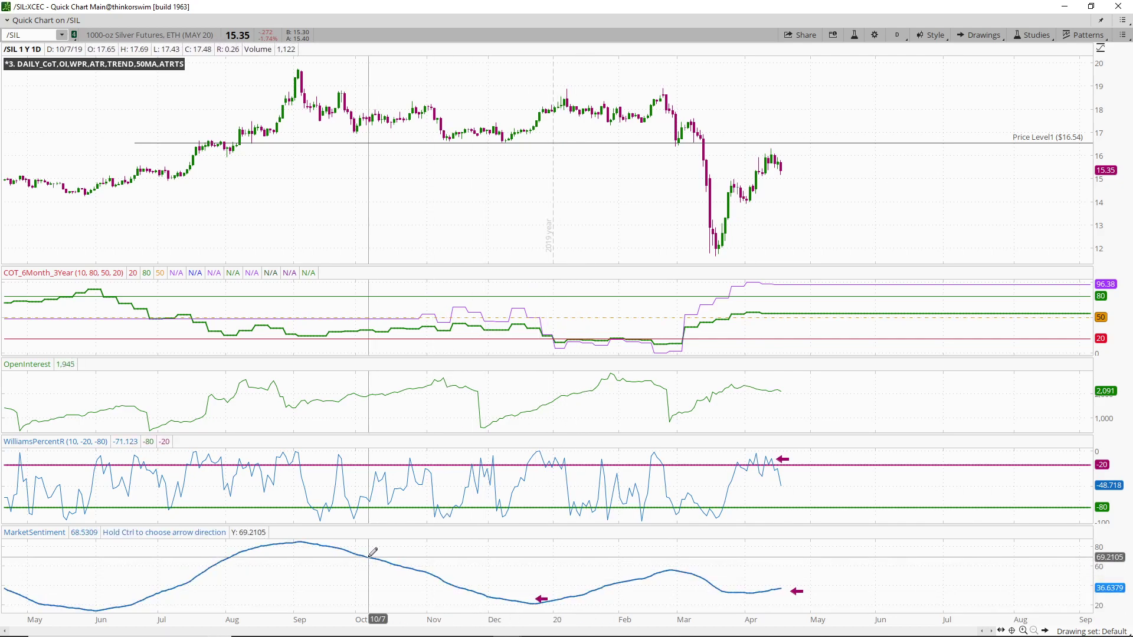
pyautogui.click(100, 606)
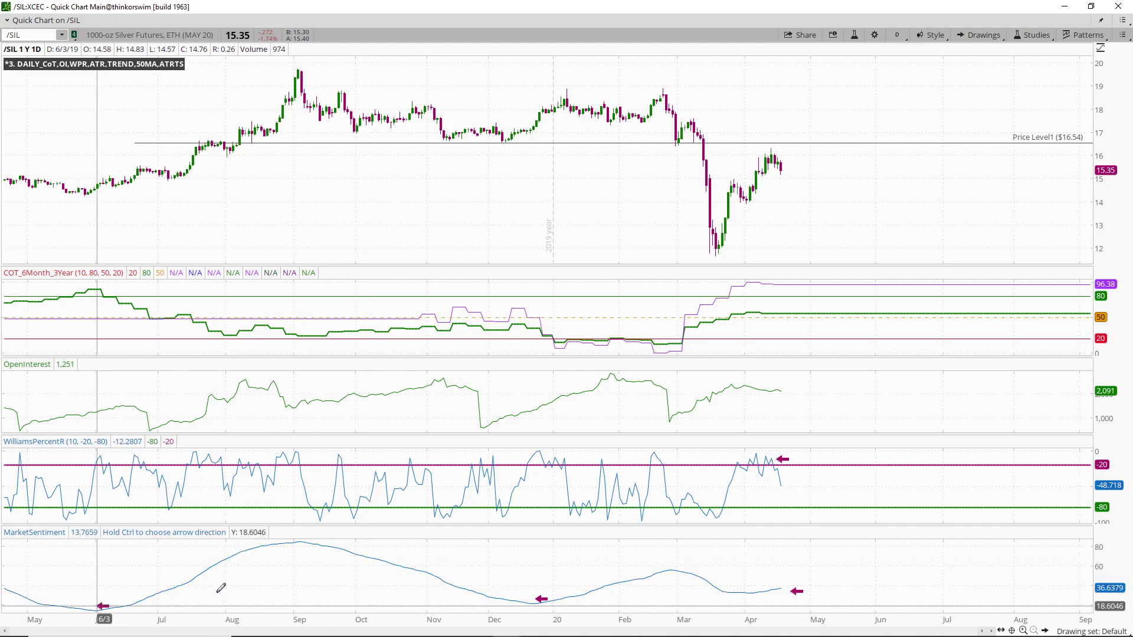
pyautogui.click(103, 200)
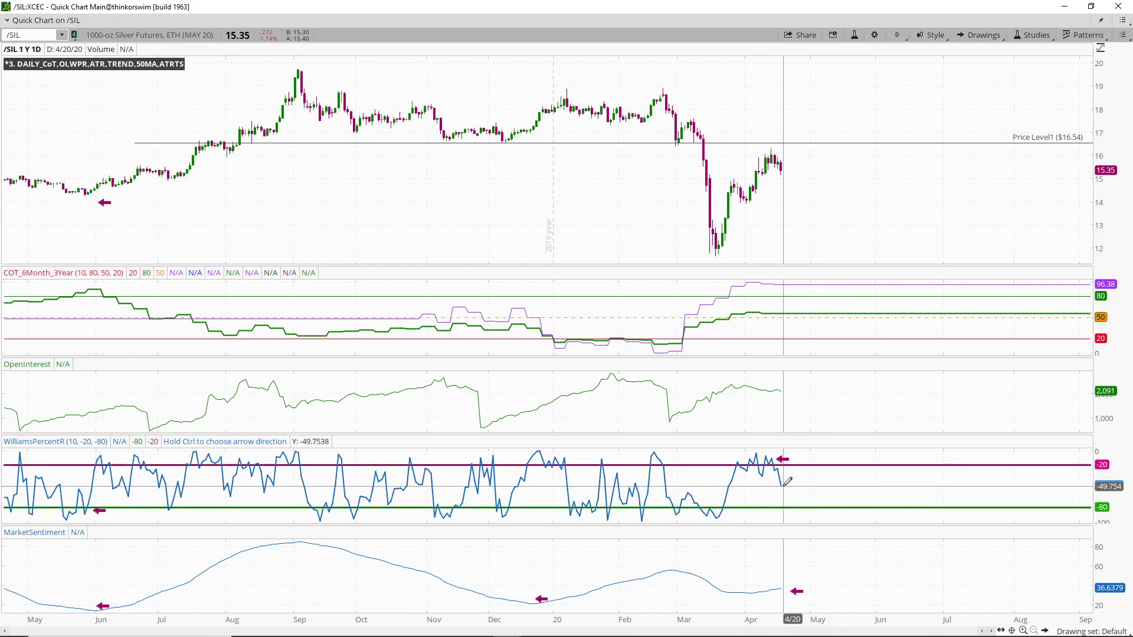
# Step: Restore the daily silver chart to a smaller window and rearrange the overlapping silver chart windows so each can be reached
pyautogui.click(1095, 7)
pyautogui.click(73, 75)
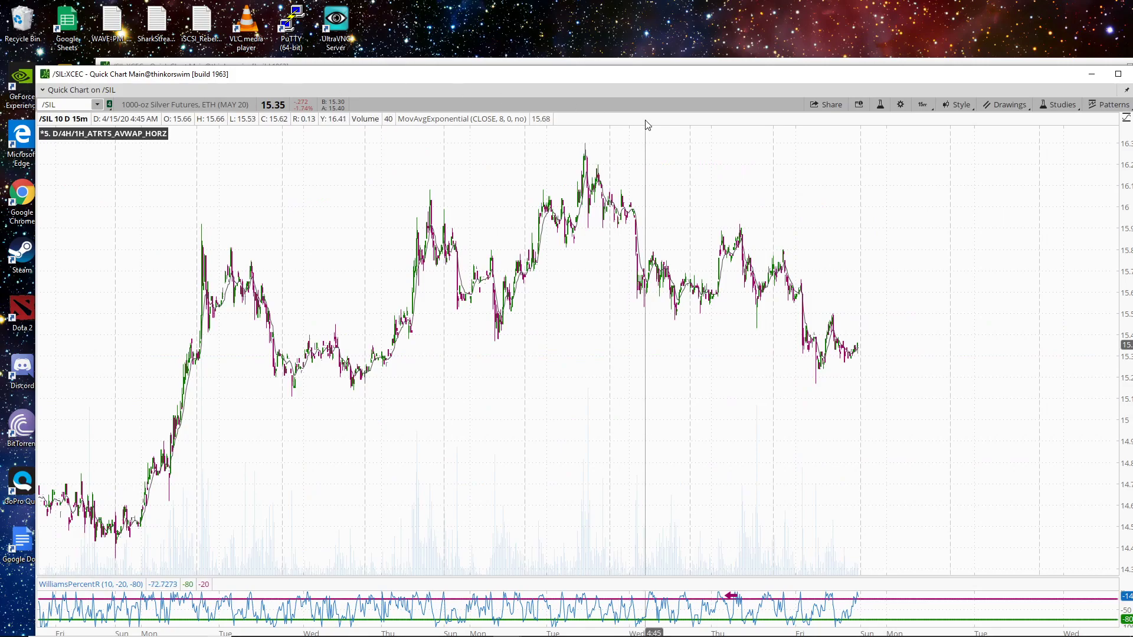
pyautogui.moveTo(307, 70); pyautogui.dragTo(424, 222)
pyautogui.moveTo(398, 148); pyautogui.dragTo(592, 247)
pyautogui.moveTo(284, 176); pyautogui.dragTo(202, 18)
pyautogui.moveTo(1053, 246); pyautogui.dragTo(861, 116)
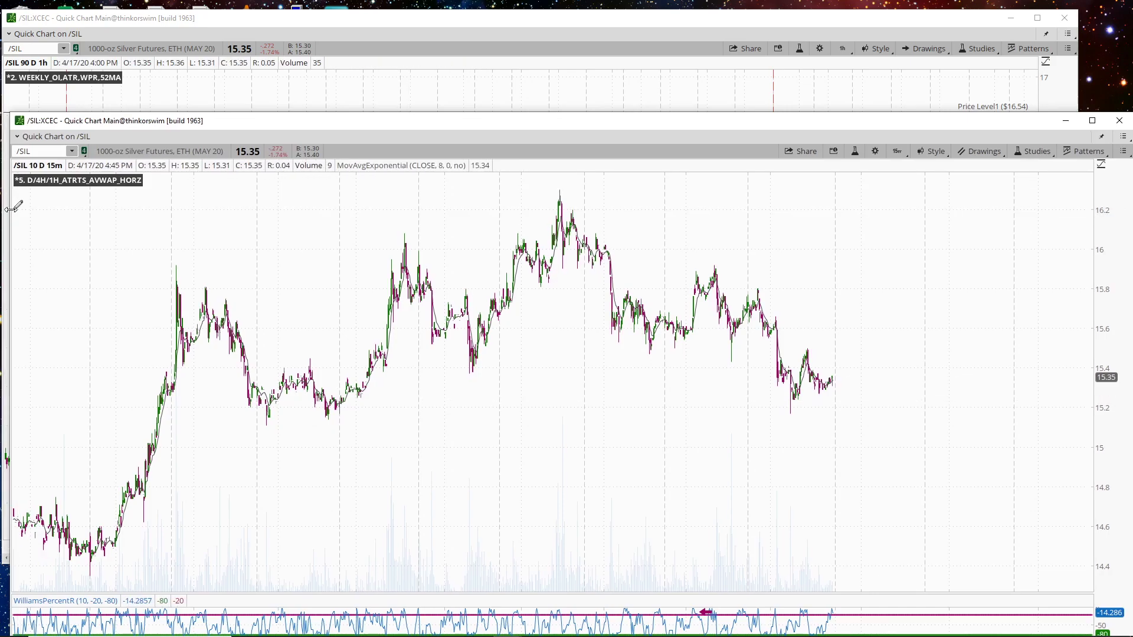
pyautogui.moveTo(10, 210); pyautogui.dragTo(203, 209)
pyautogui.moveTo(861, 123); pyautogui.dragTo(763, 220)
pyautogui.click(1092, 215)
pyautogui.moveTo(990, 218); pyautogui.dragTo(796, 53)
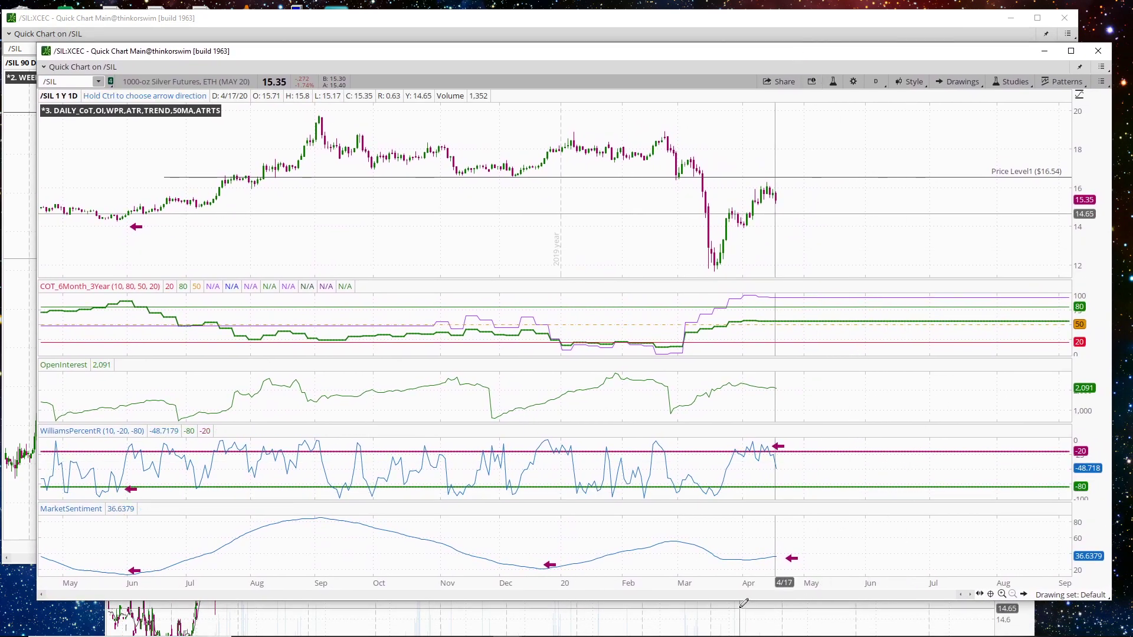
pyautogui.middleClick(861, 533)
pyautogui.click(871, 447)
pyautogui.click(791, 619)
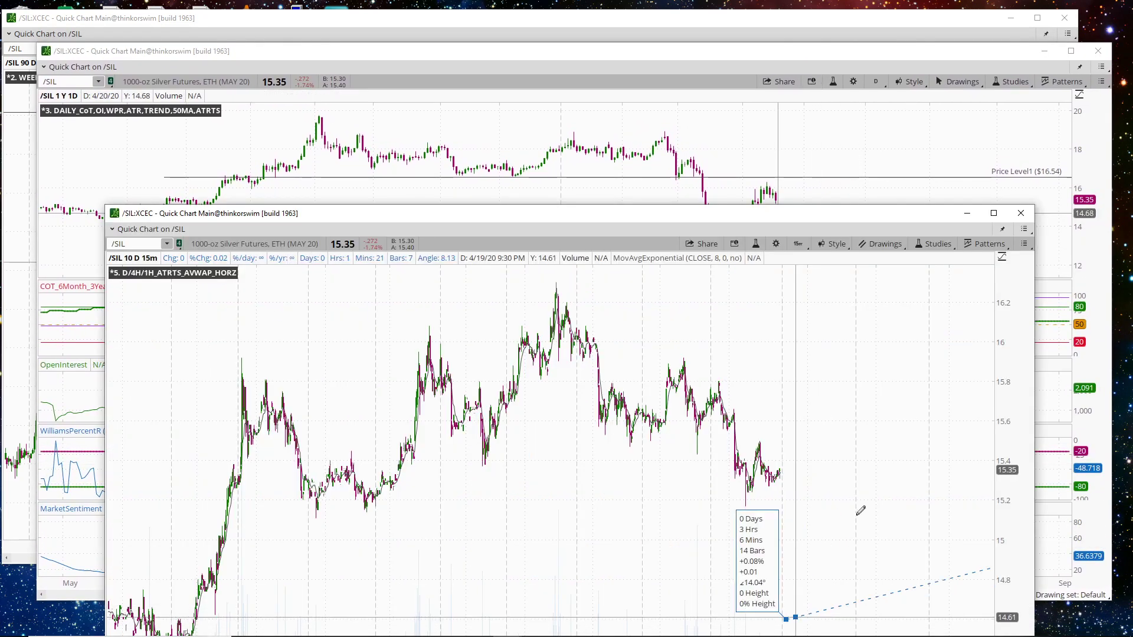
pyautogui.rightClick(901, 305)
# Step: Move the 15-minute silver chart window aside, bring the 1-hour silver chart forward and maximize it
pyautogui.moveTo(897, 223); pyautogui.dragTo(1001, 101)
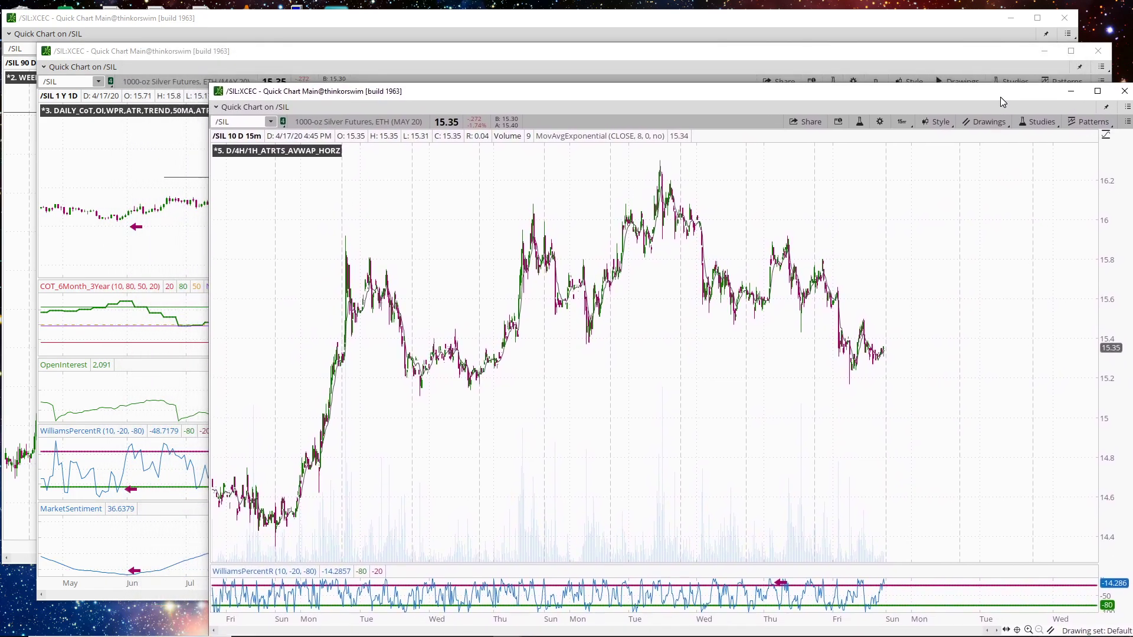
pyautogui.click(84, 22)
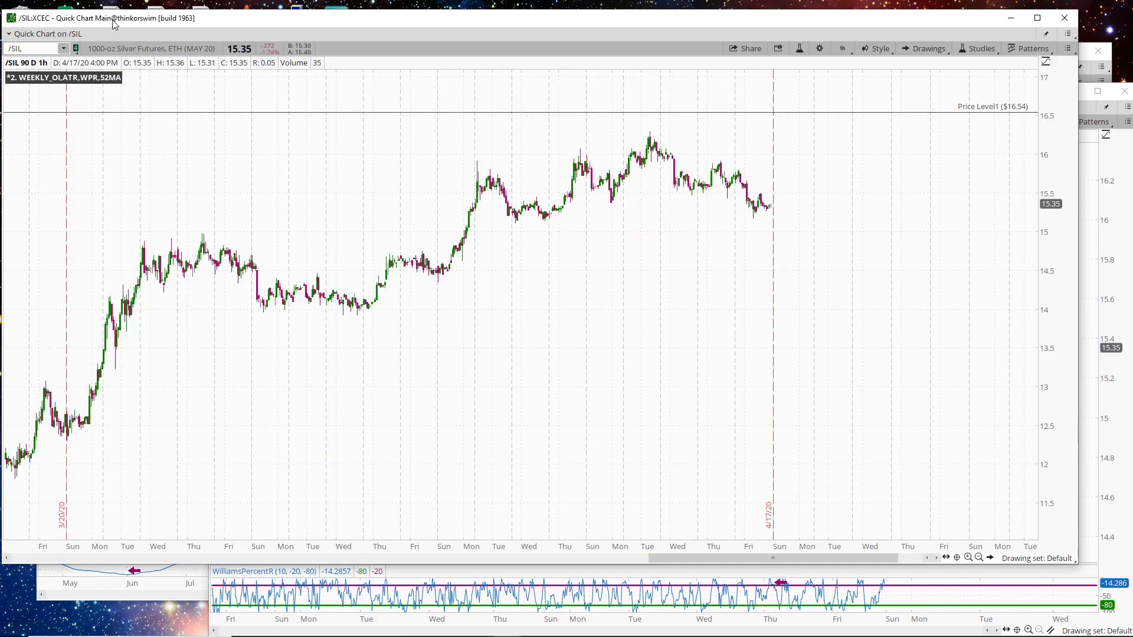
pyautogui.click(1037, 18)
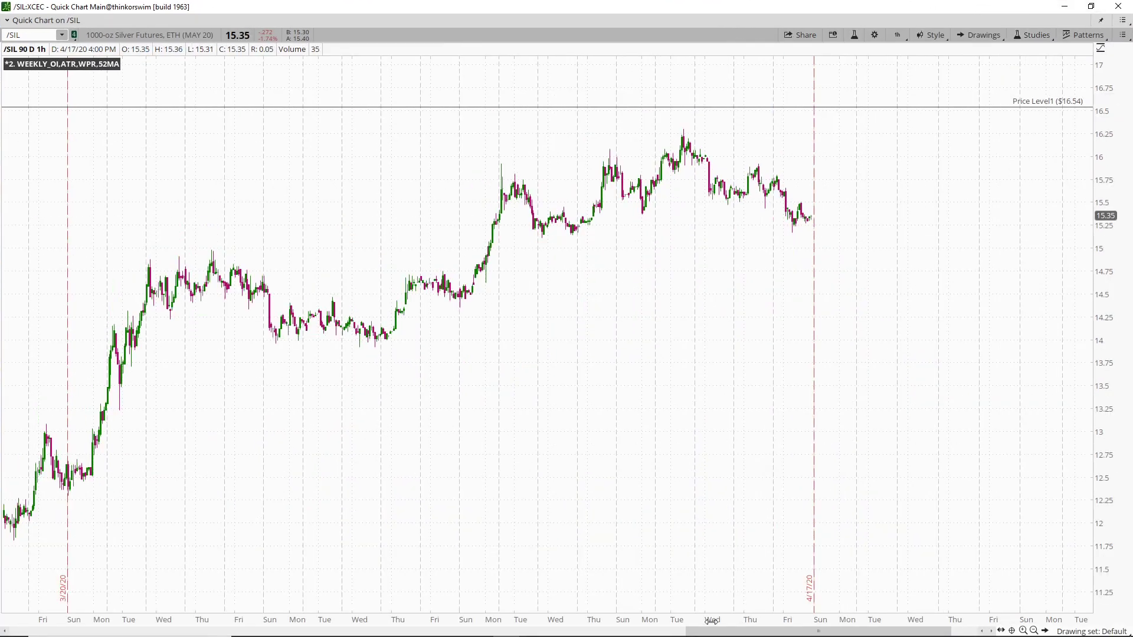
# Step: Draw a rising channel on the 1-hour silver chart through the lows at about $11.81 and $13.92 and the March 24 high near $14.86
pyautogui.moveTo(711, 618); pyautogui.dragTo(905, 144)
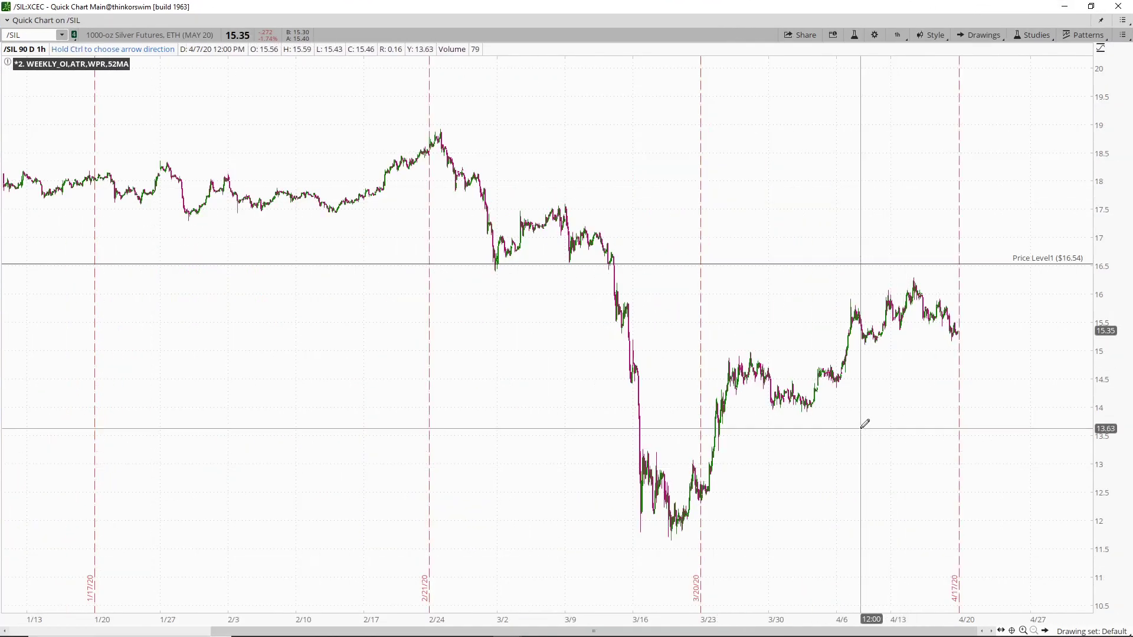
pyautogui.rightClick(859, 457)
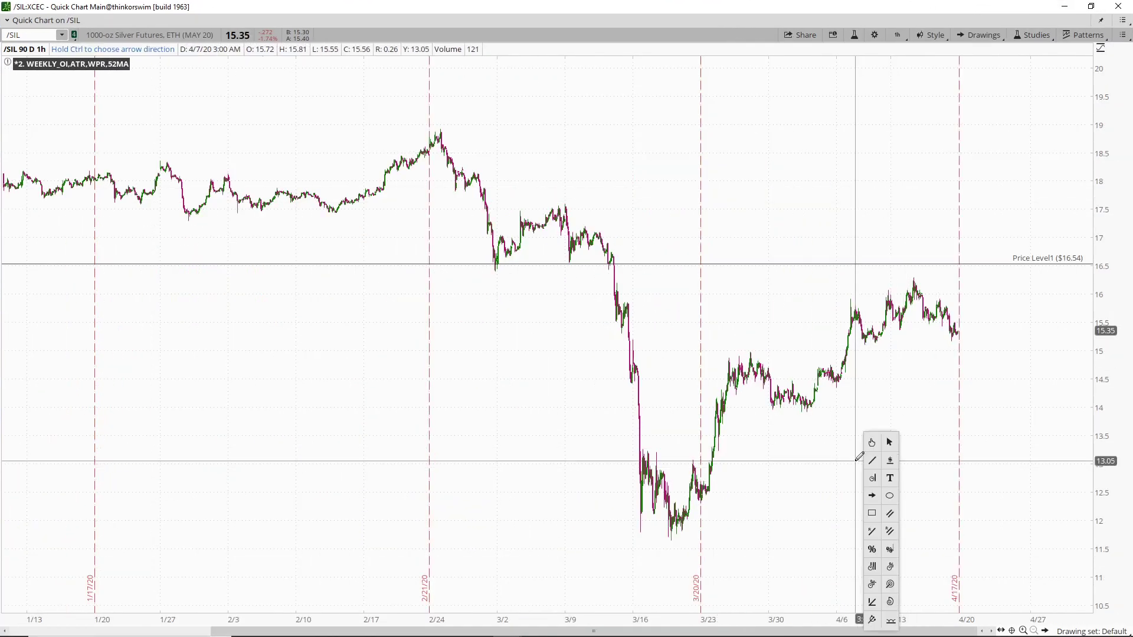
pyautogui.click(879, 531)
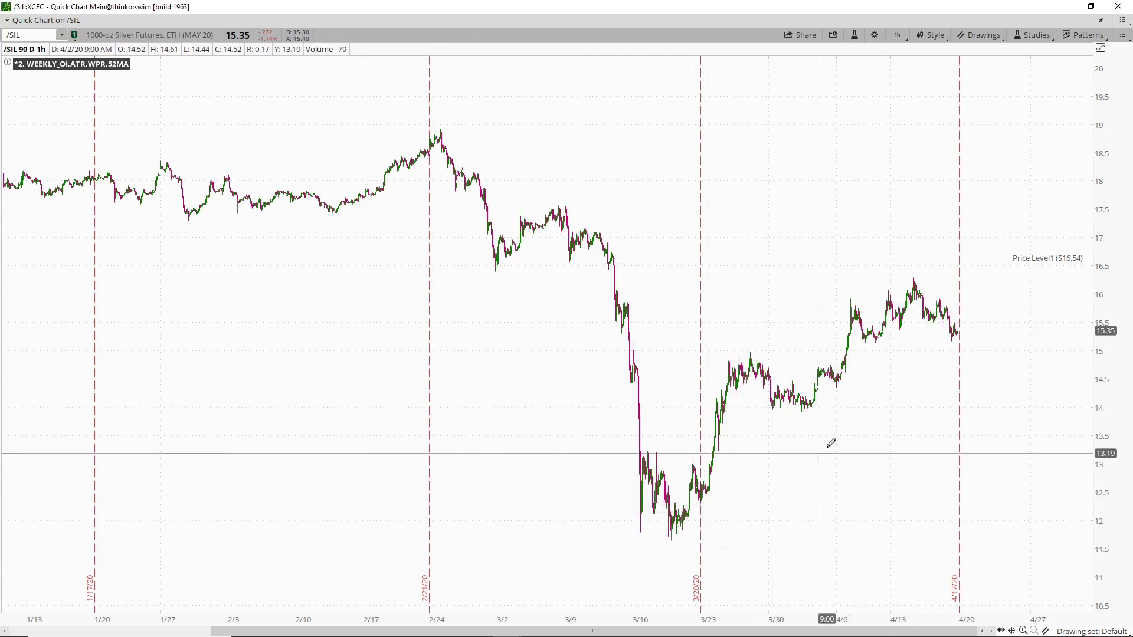
pyautogui.click(683, 531)
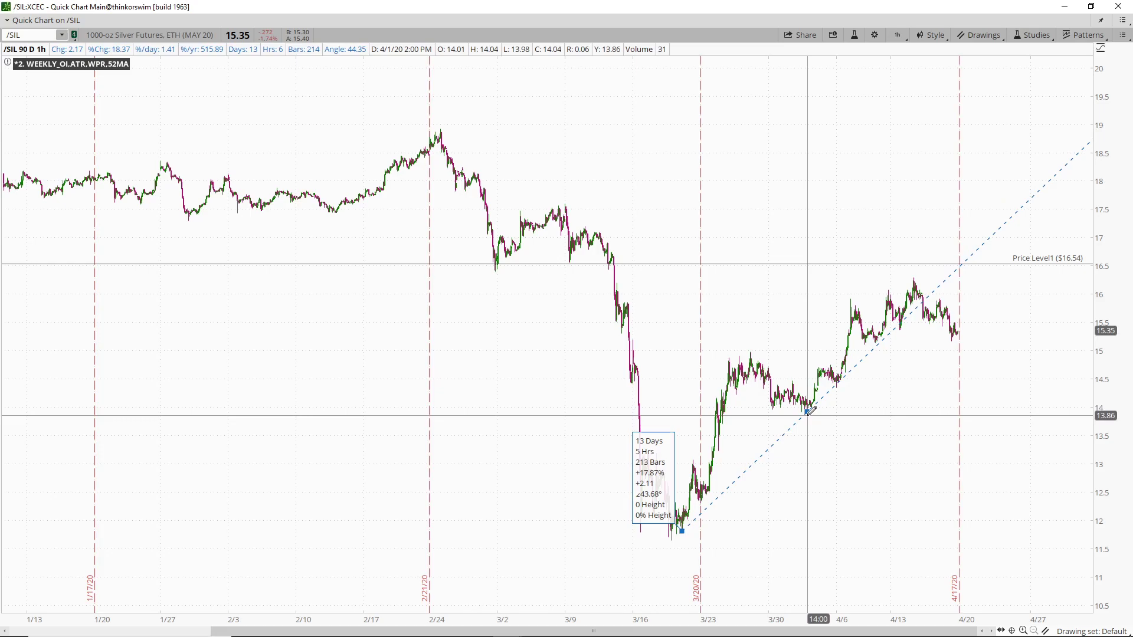
pyautogui.click(807, 411)
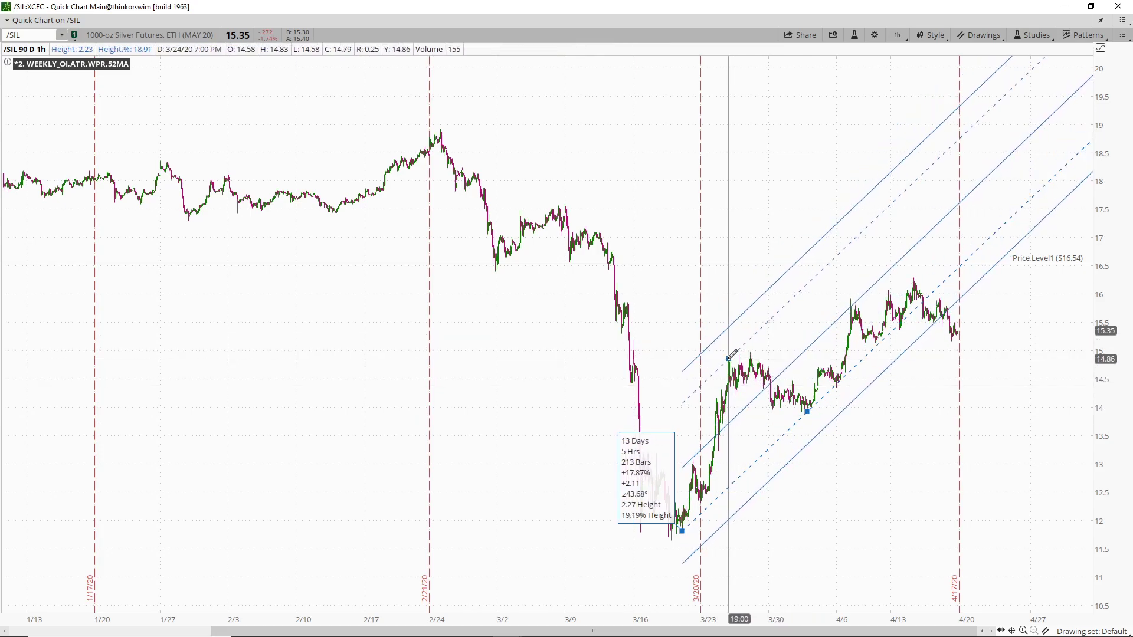
pyautogui.click(728, 358)
# Step: Draw a rectangle zone from the $16.54 price level up to about $16.82, spanning late February to about April 19
pyautogui.moveTo(1019, 502); pyautogui.dragTo(425, 451)
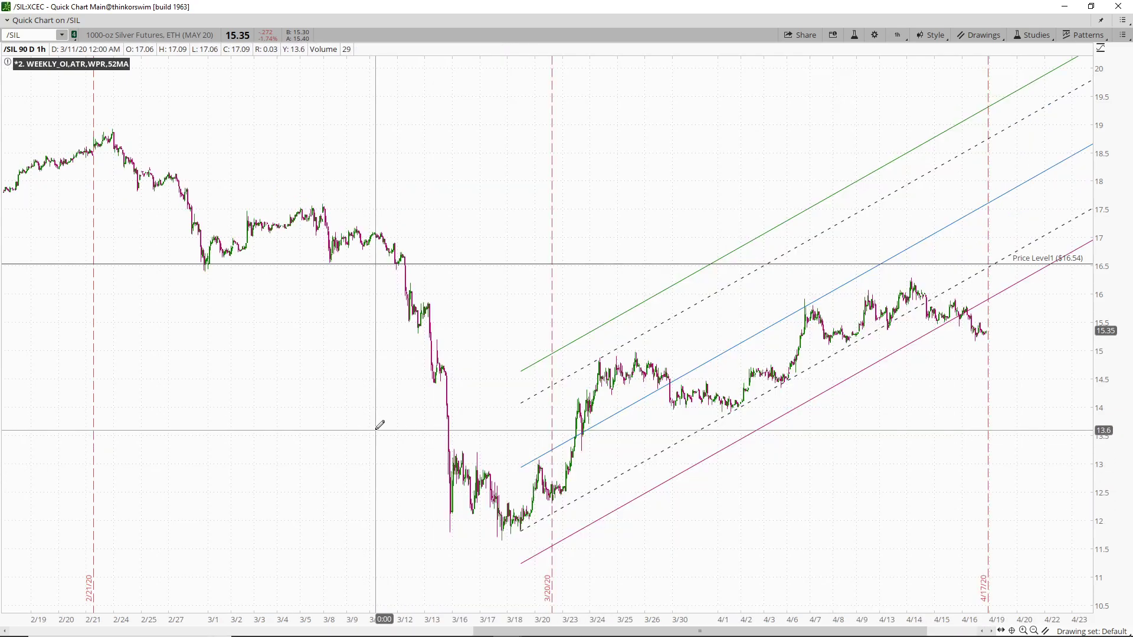
pyautogui.rightClick(477, 212)
pyautogui.click(484, 295)
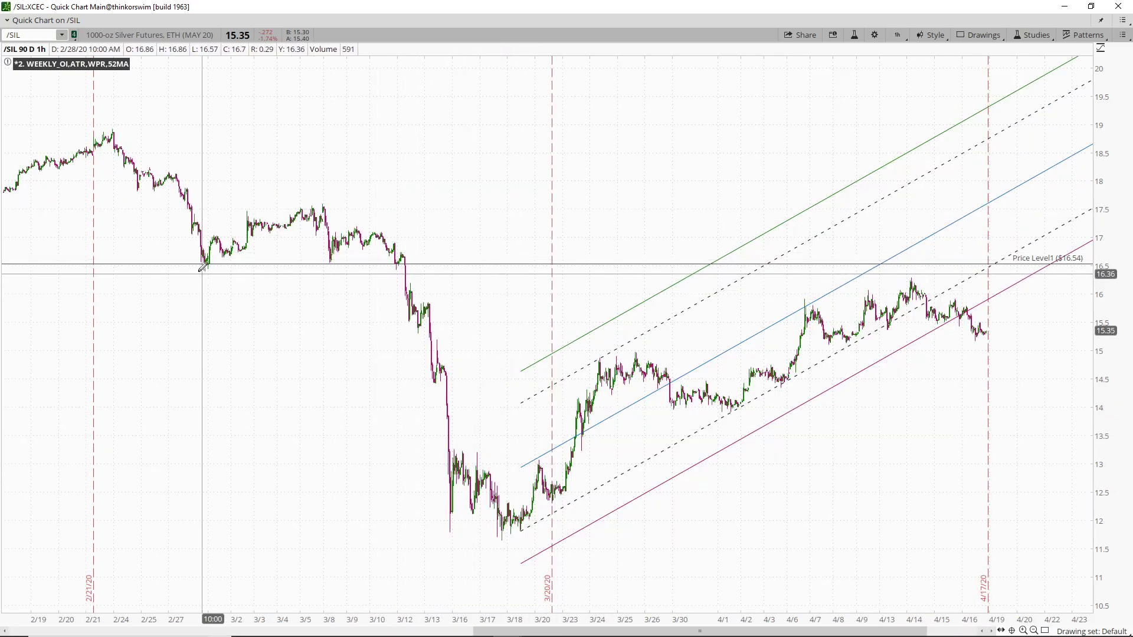
pyautogui.click(173, 263)
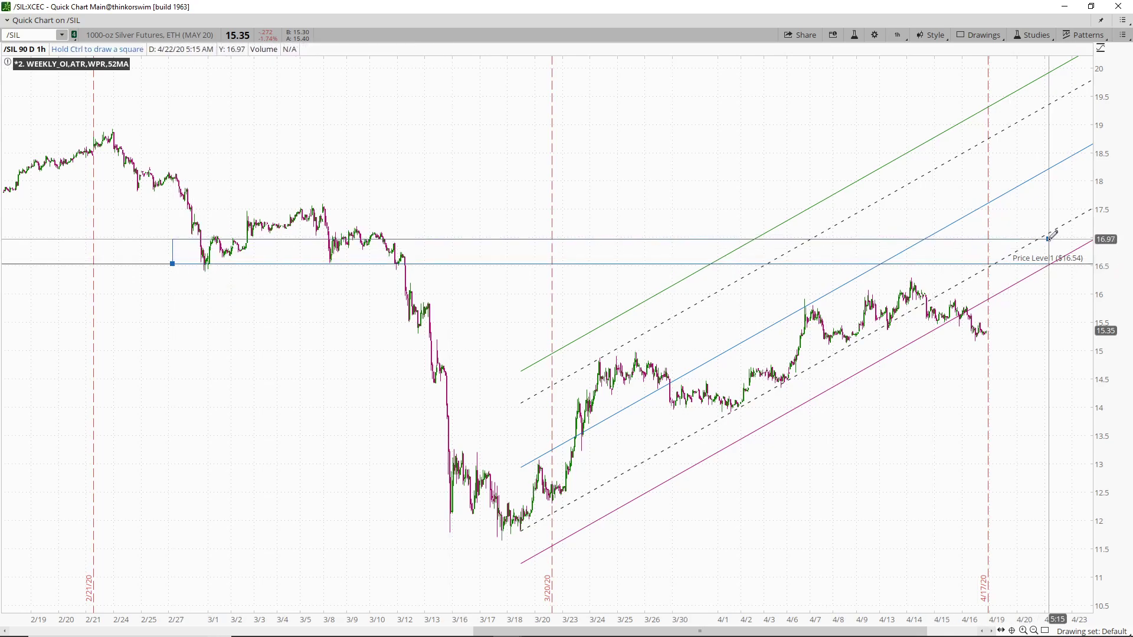
pyautogui.click(1003, 248)
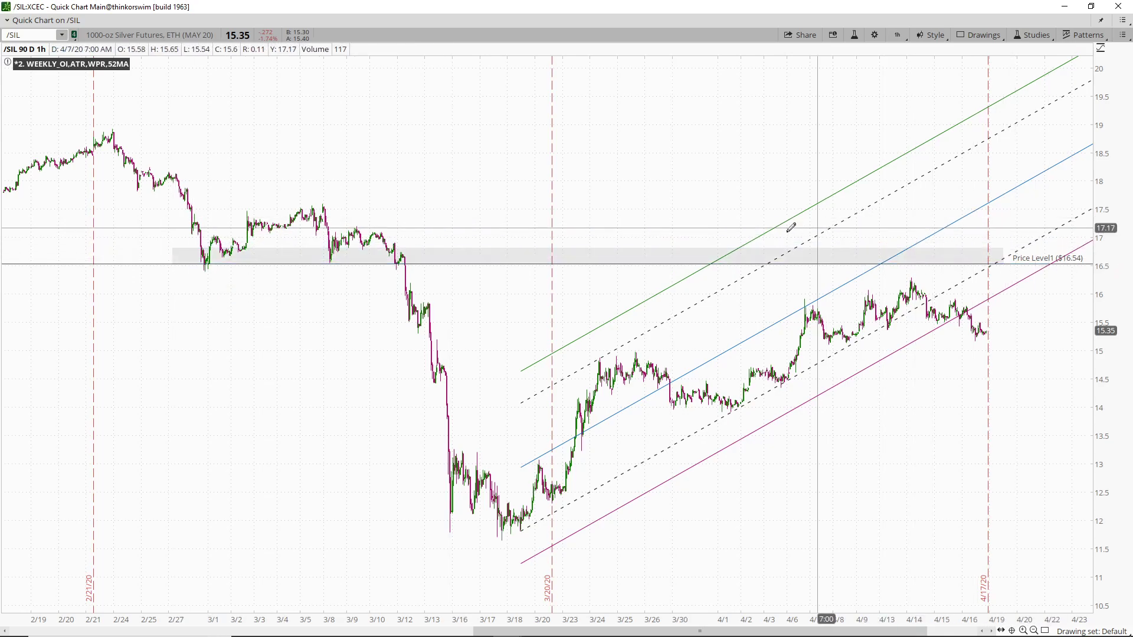
pyautogui.moveTo(812, 631); pyautogui.dragTo(862, 625)
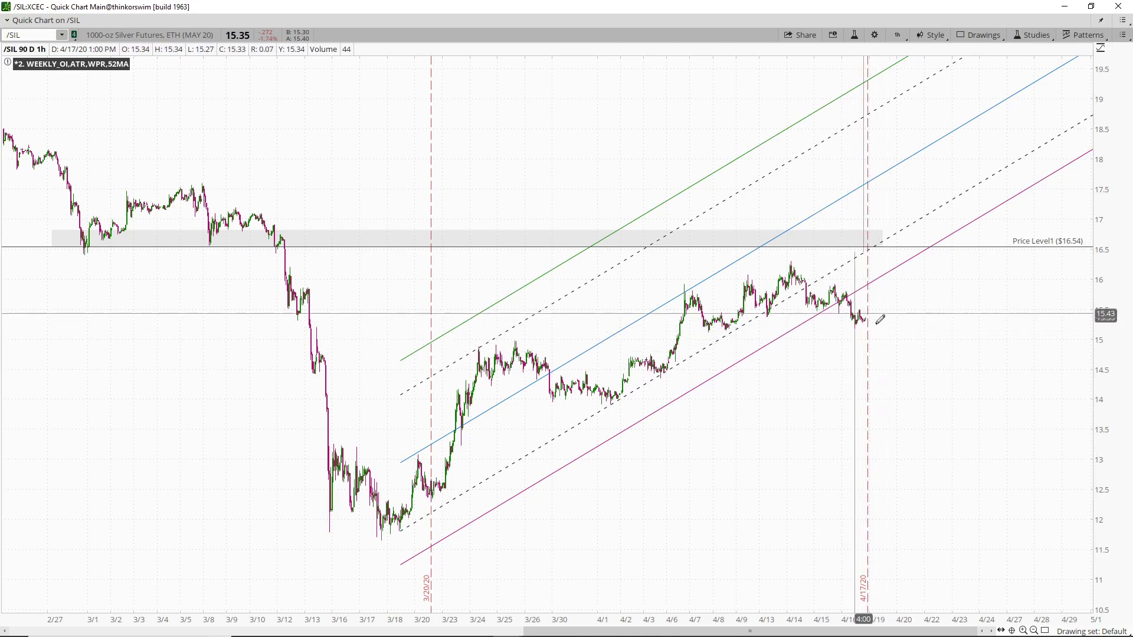
# Step: Try to draw a falling channel on the 1-hour silver chart from the April 14 high near $16.33, then delete it
pyautogui.middleClick(938, 300)
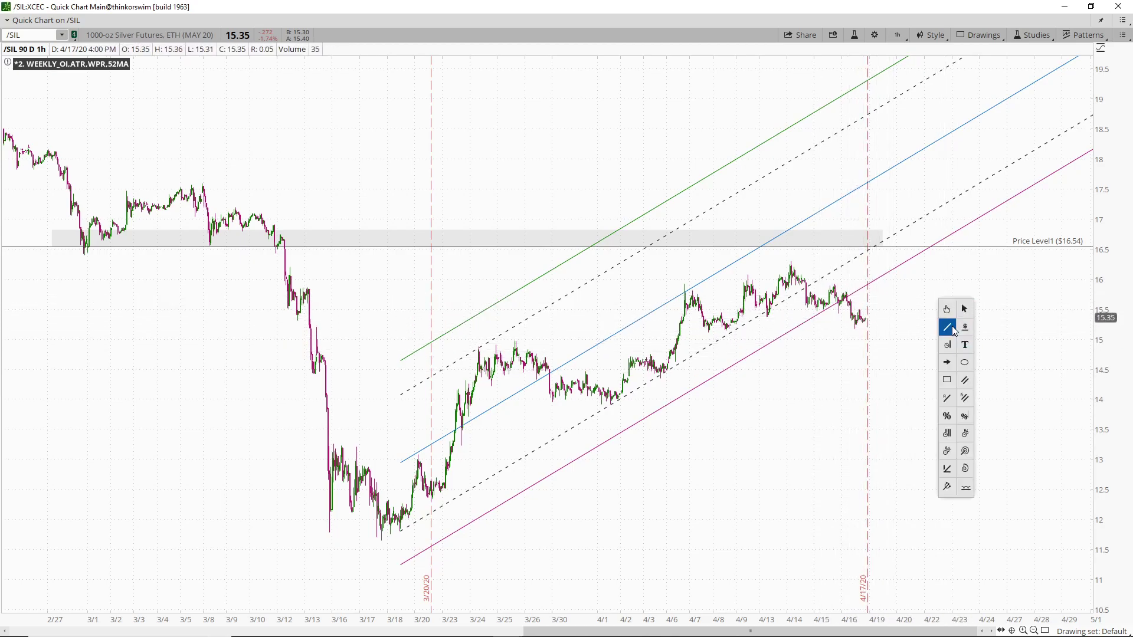
pyautogui.click(966, 379)
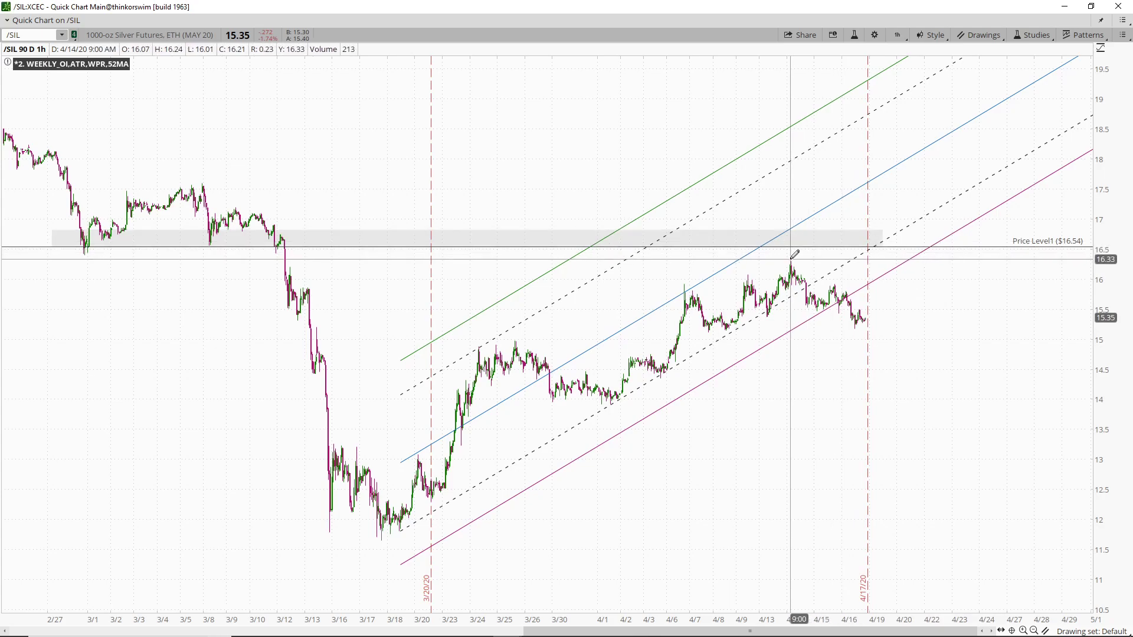
pyautogui.moveTo(790, 259); pyautogui.dragTo(832, 285)
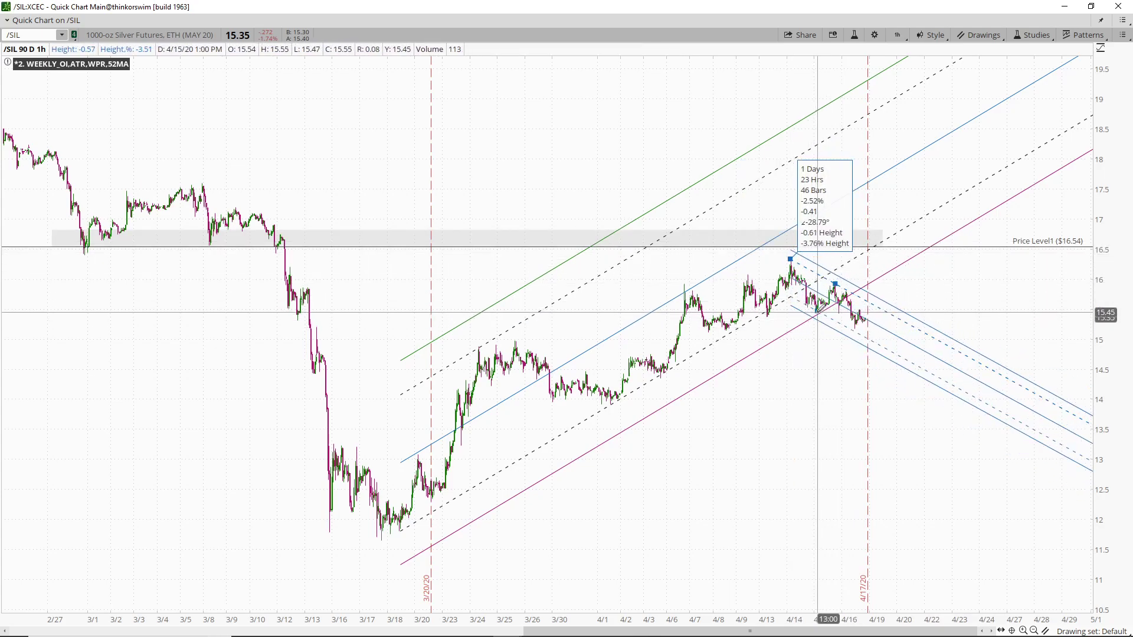
pyautogui.scroll(5, 829, 308)
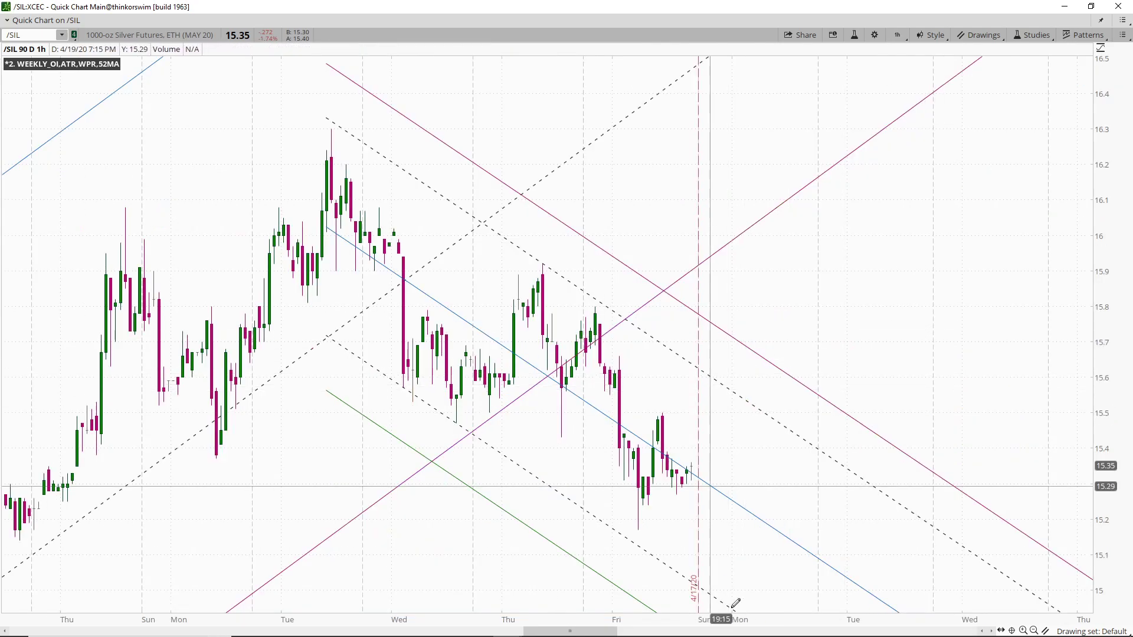
pyautogui.moveTo(605, 633); pyautogui.dragTo(873, 620)
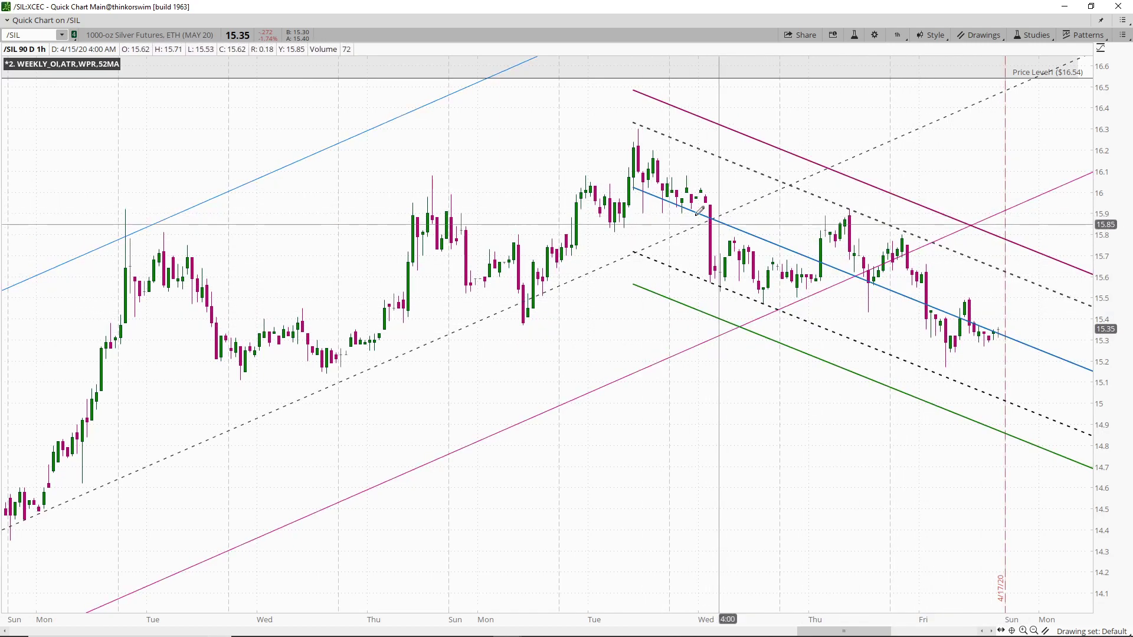
pyautogui.middleClick(979, 169)
pyautogui.click(940, 218)
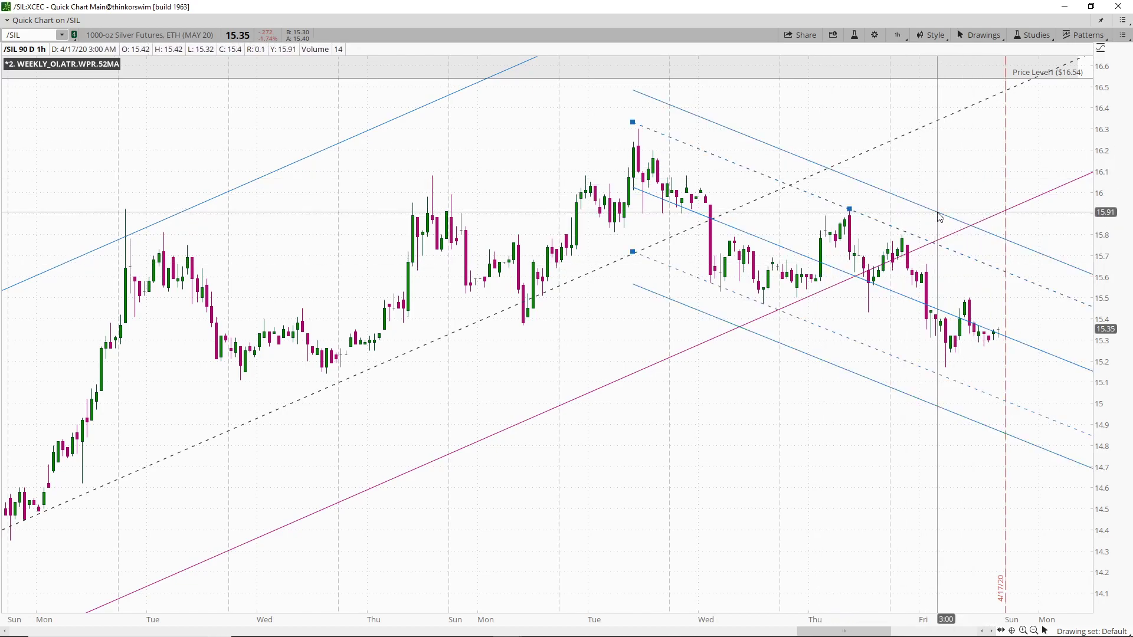
# Step: Draw a falling channel through the highs at $16.30 on April 14 and $15.92 on April 16, with its parallel at the April 15 low
pyautogui.middleClick(844, 164)
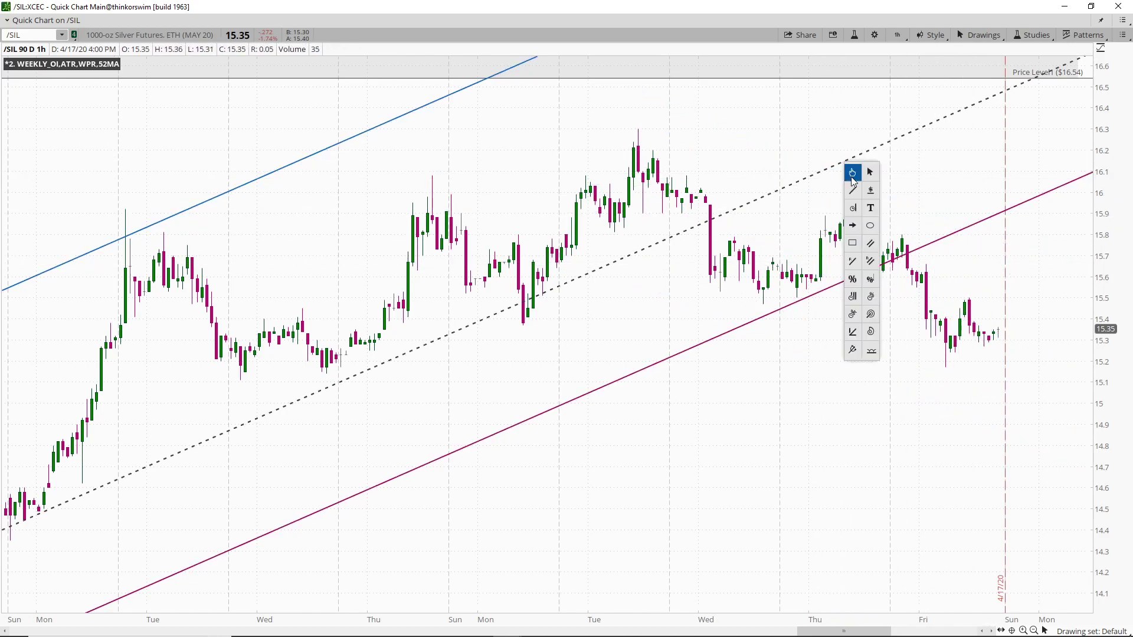
pyautogui.click(874, 245)
pyautogui.click(639, 128)
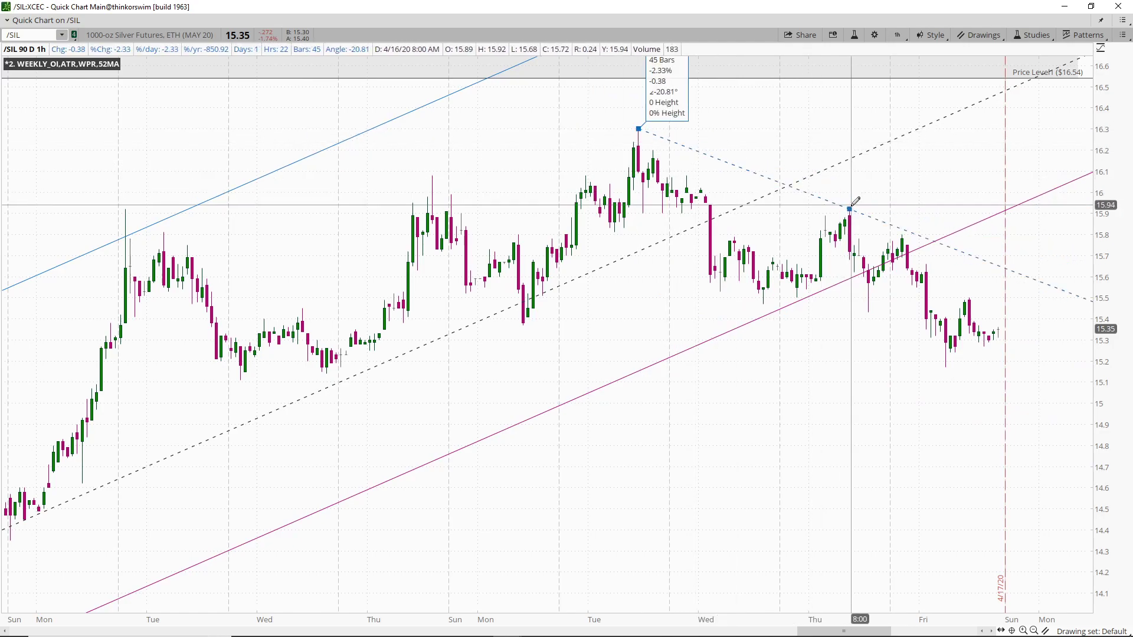
pyautogui.click(849, 208)
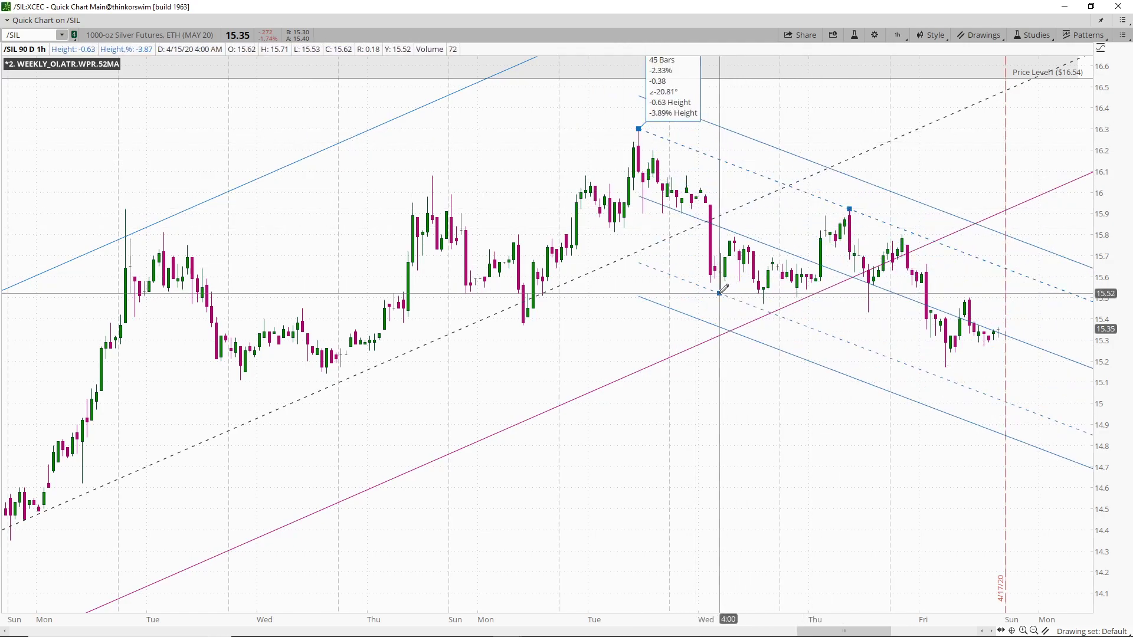
pyautogui.click(719, 291)
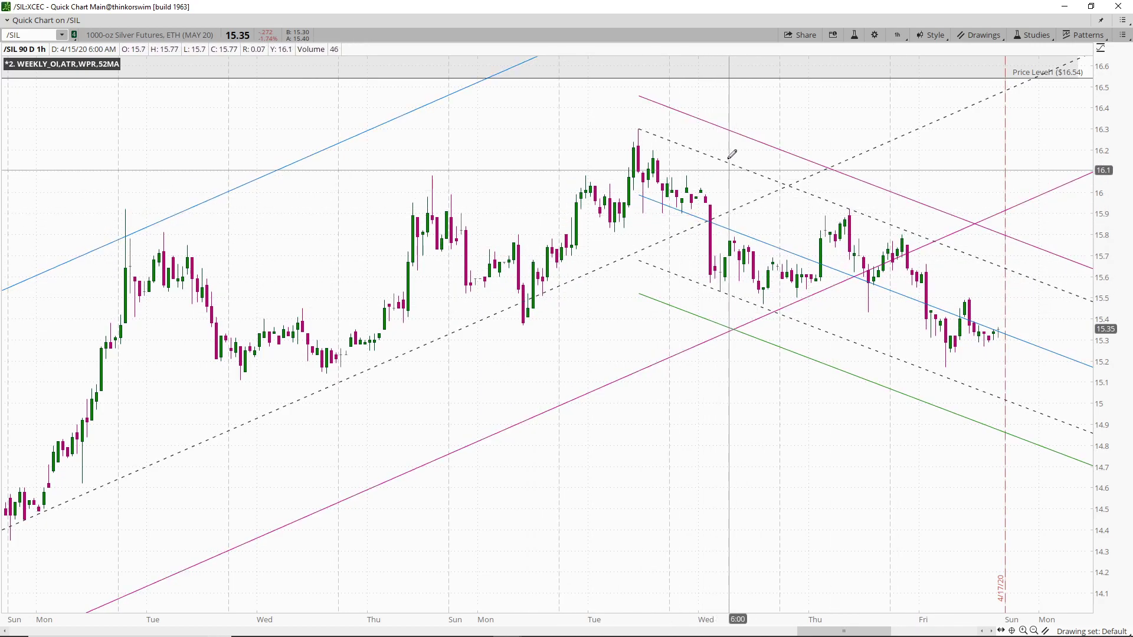
# Step: Mark the April 15 break below the rising channel's lower dashed line with an arrow at about $15.88
pyautogui.middleClick(777, 126)
pyautogui.click(788, 192)
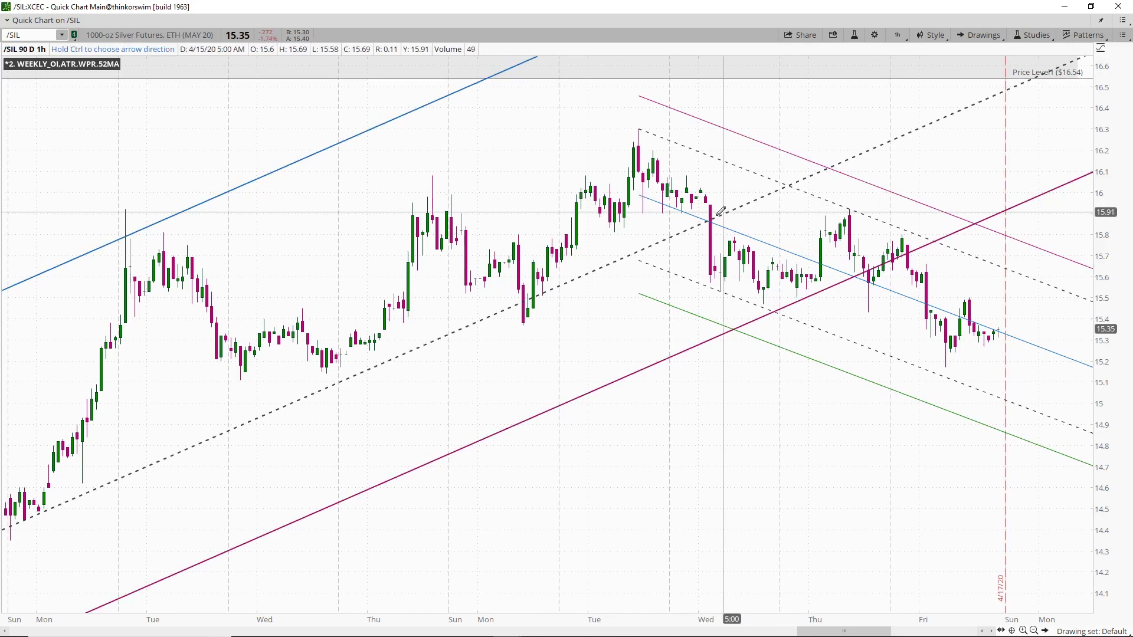
pyautogui.click(720, 217)
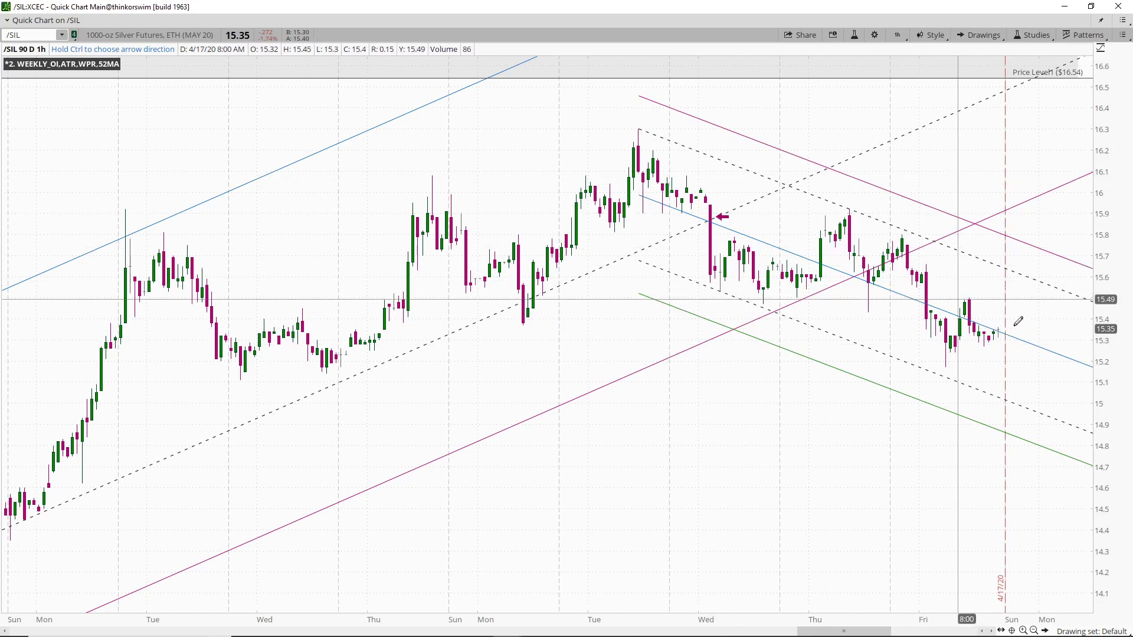
# Step: Place four arrows beyond April 17: at about $14.89 and $14.80 along the falling channel's lower lines, and two near $15.61 by its upper lines
pyautogui.moveTo(873, 632); pyautogui.dragTo(897, 633)
pyautogui.moveTo(831, 621); pyautogui.dragTo(910, 633)
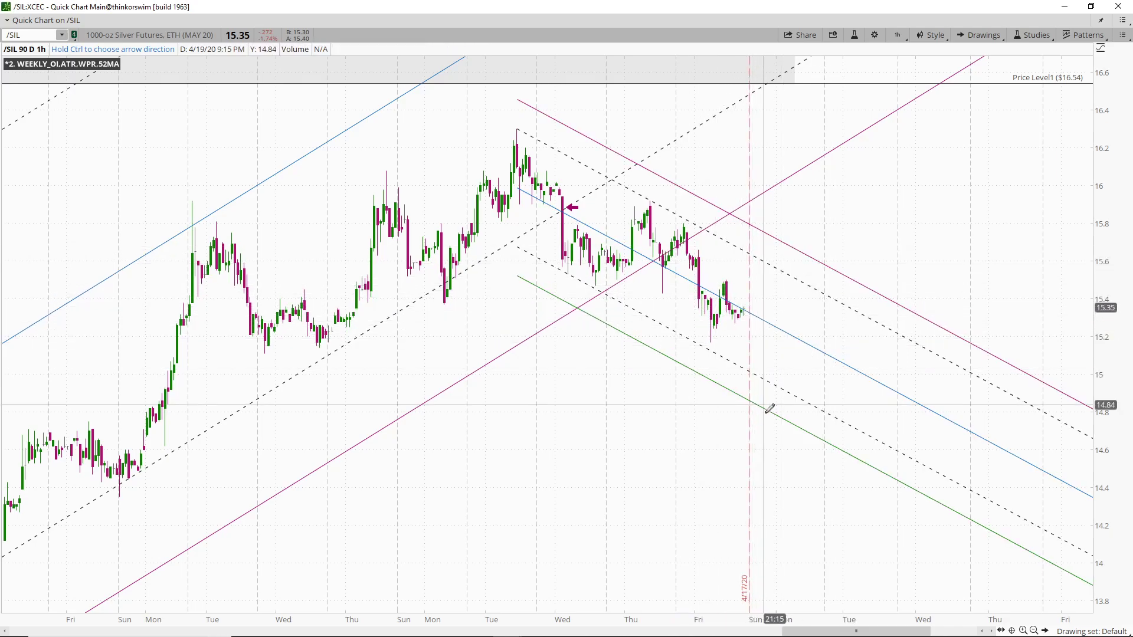
pyautogui.middleClick(891, 258)
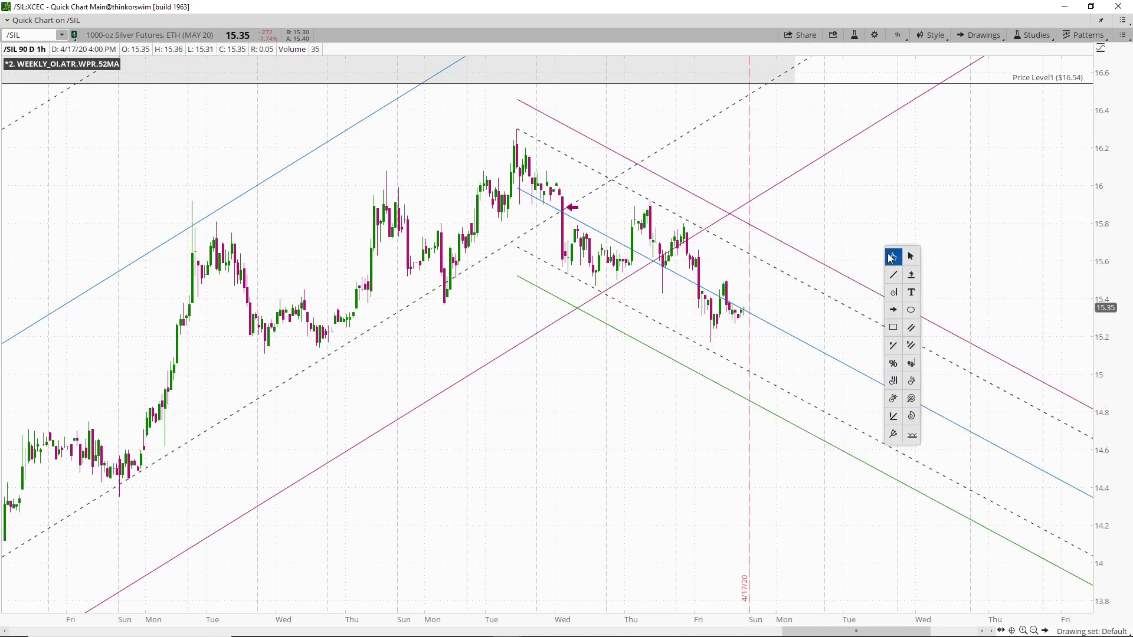
pyautogui.click(895, 313)
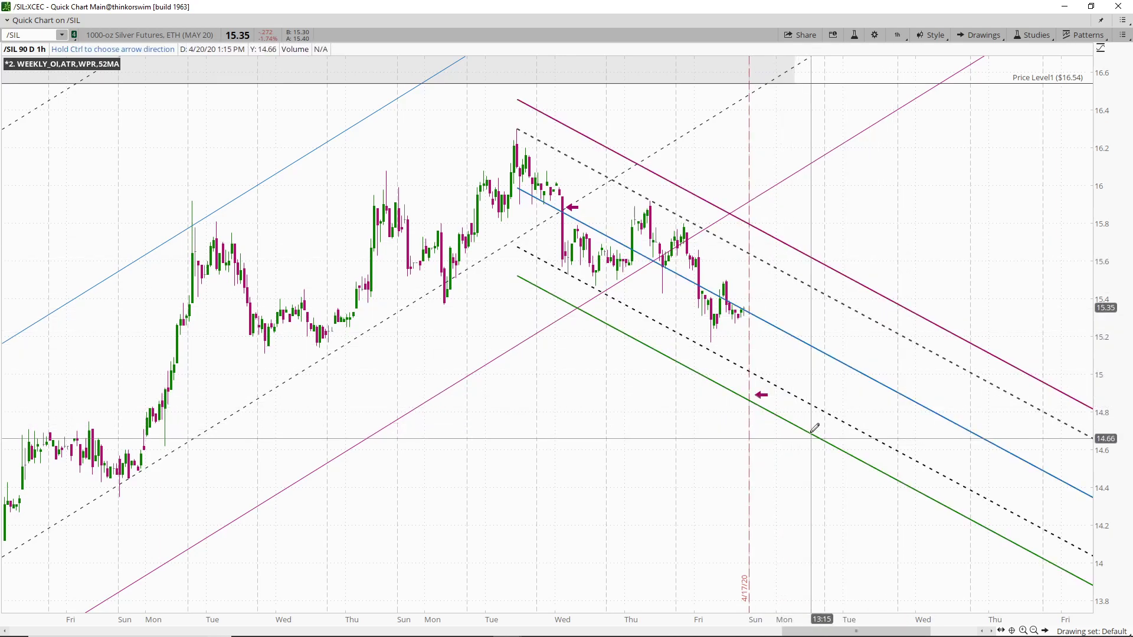
pyautogui.click(826, 411)
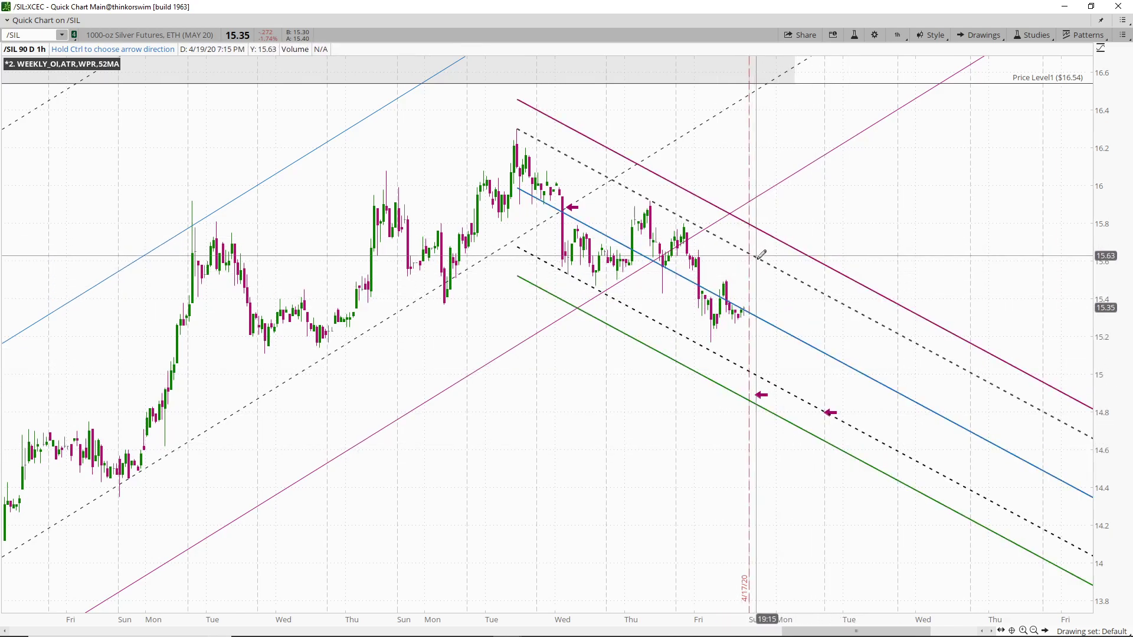
pyautogui.click(807, 263)
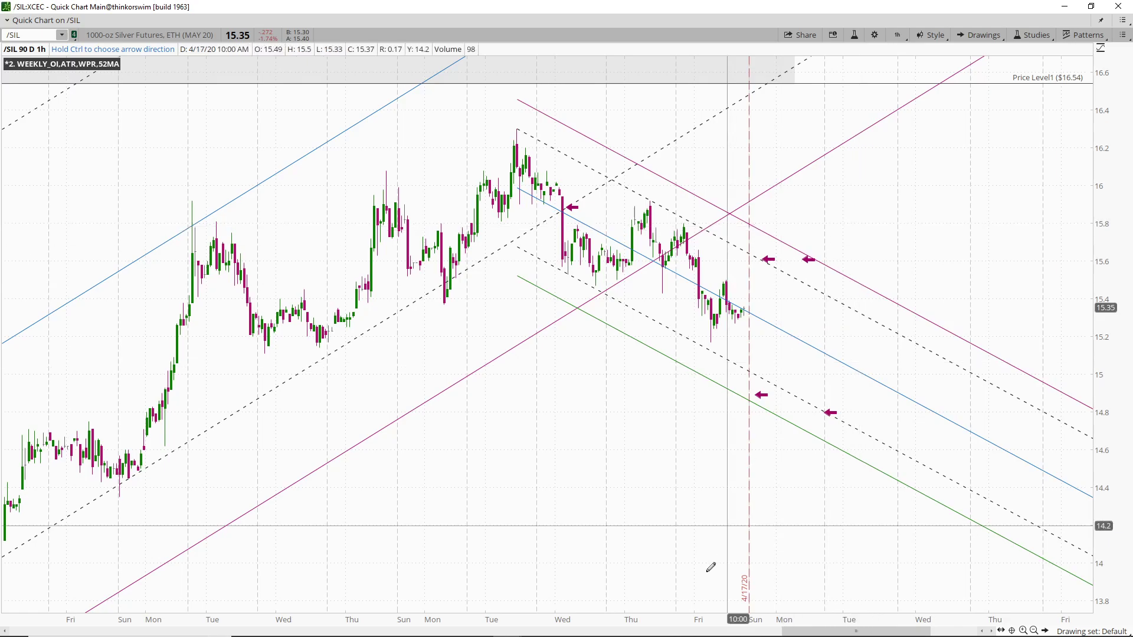
# Step: Draw a rectangle zone from about $14.90 down to $14.24, spanning late March to the Wednesday after April 17
pyautogui.scroll(-3, 714, 618)
pyautogui.moveTo(980, 456); pyautogui.dragTo(700, 452)
pyautogui.rightClick(289, 248)
pyautogui.click(308, 325)
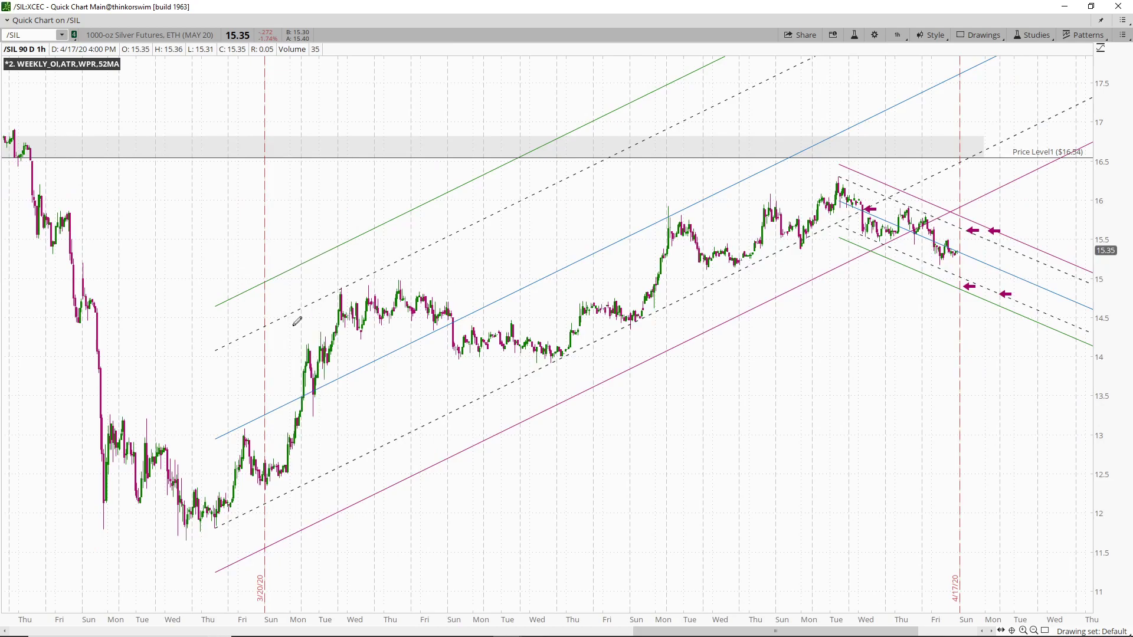
pyautogui.click(312, 286)
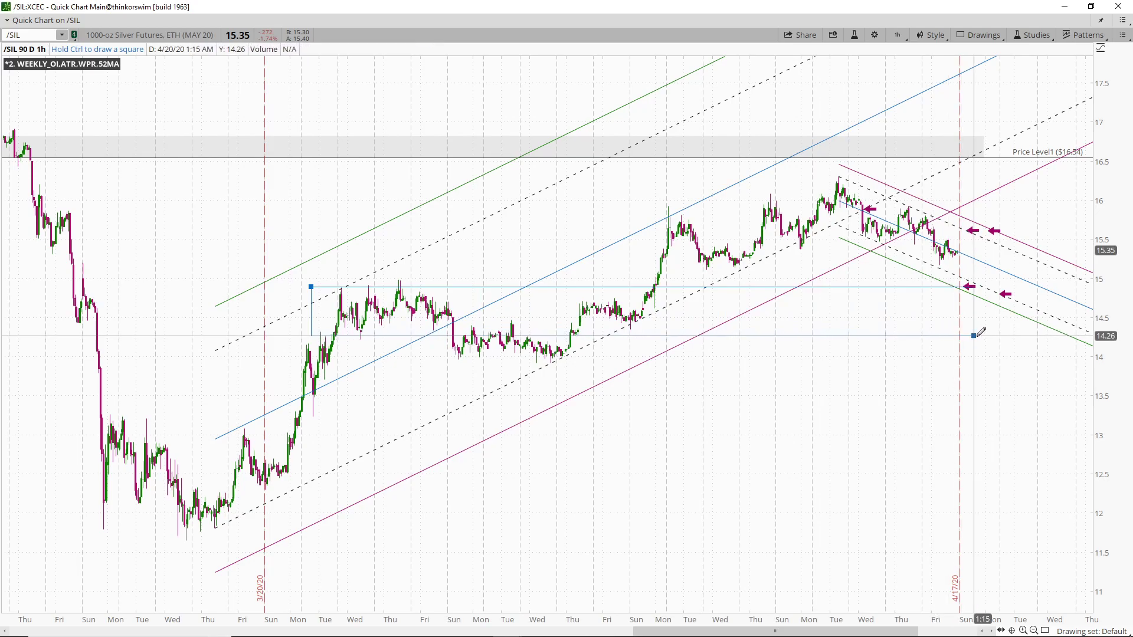
pyautogui.click(1046, 338)
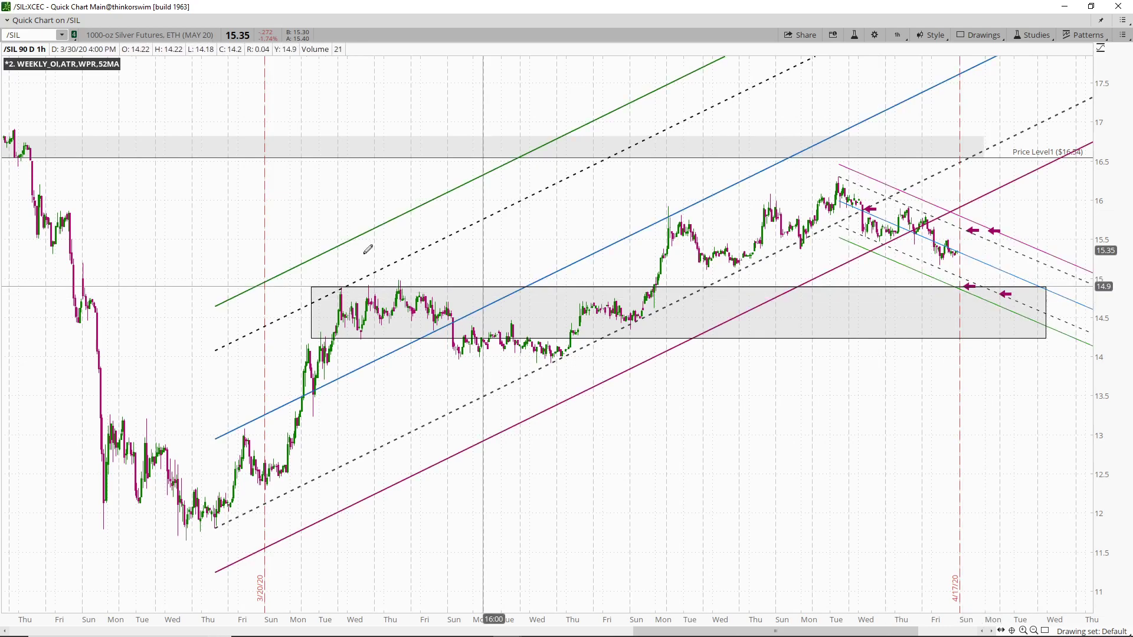
# Step: Add price levels at $14.90 and $14.24 along the upper and lower edges of the new rectangle zone
pyautogui.middleClick(288, 205)
pyautogui.click(315, 234)
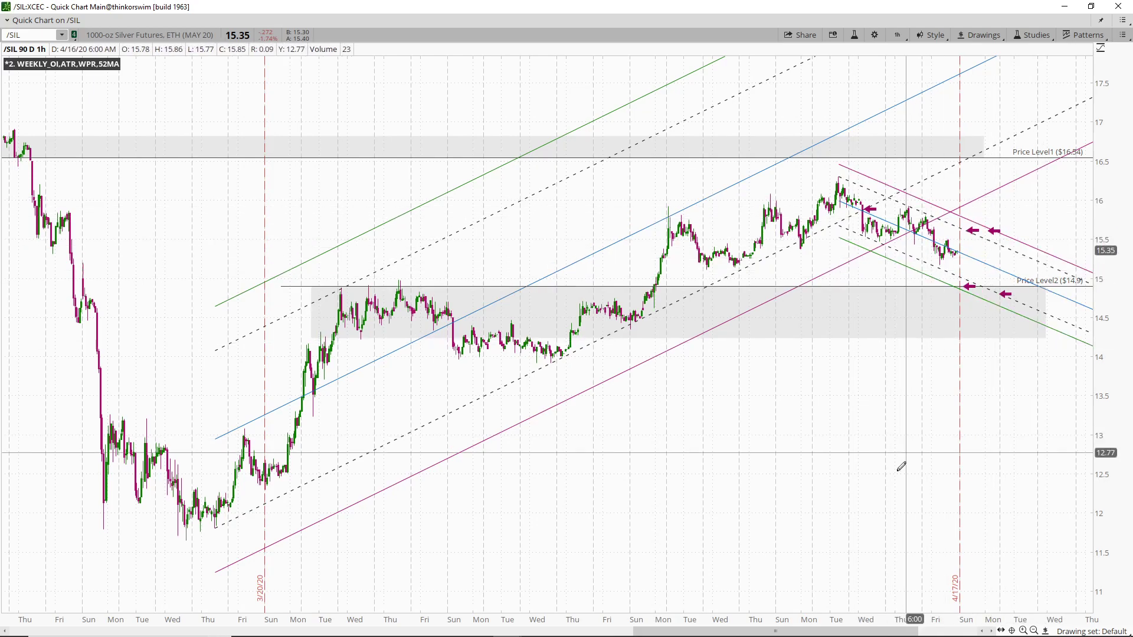
pyautogui.scroll(-5, 893, 621)
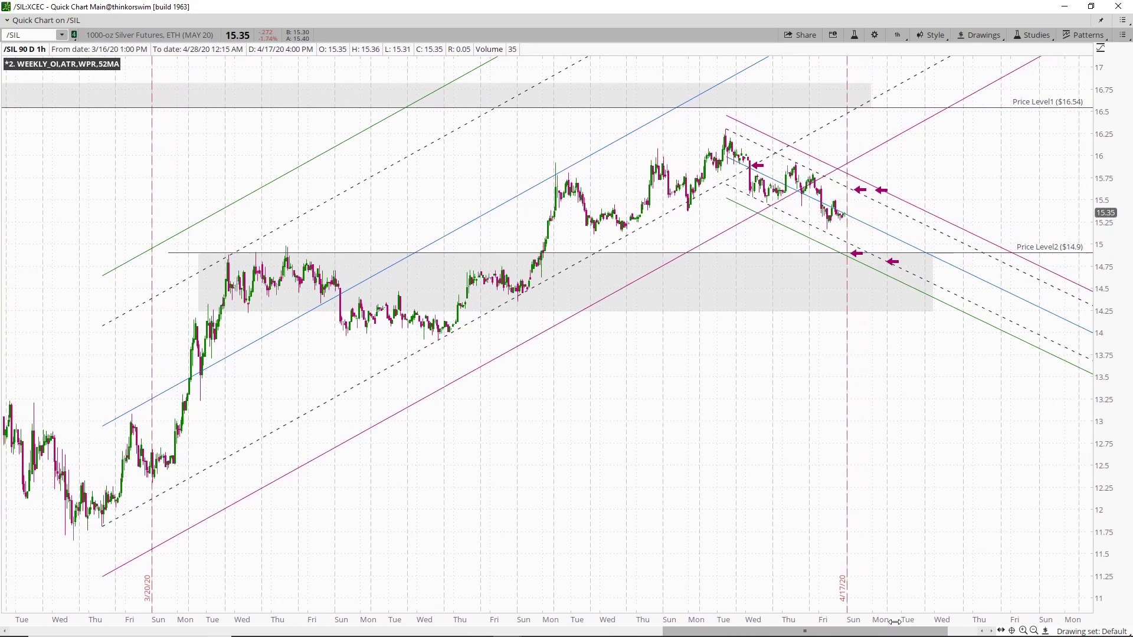
pyautogui.scroll(-1, 893, 622)
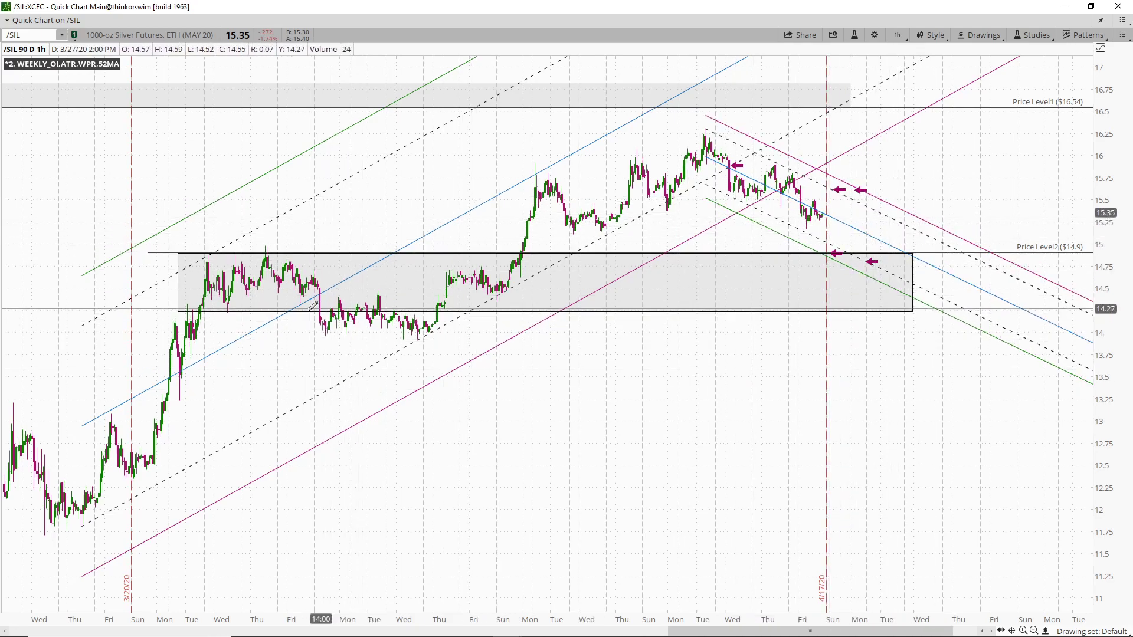
pyautogui.middleClick(132, 249)
pyautogui.click(129, 246)
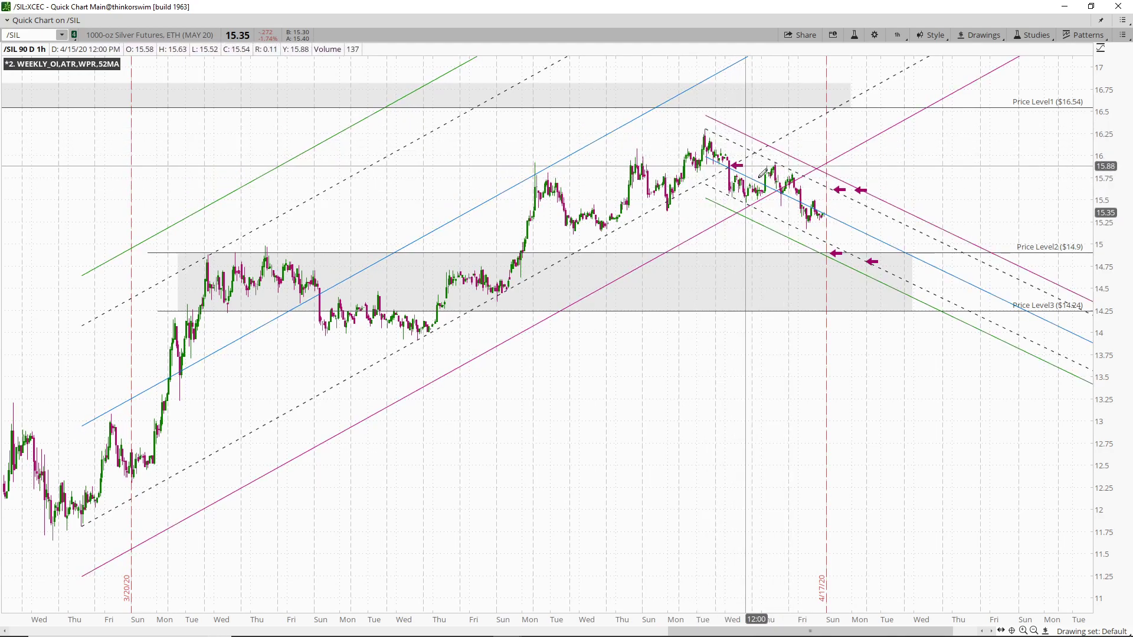
# Step: Turn off the falling channel's right extension and move its end point to about $15.22 on April 21
pyautogui.middleClick(875, 157)
pyautogui.click(881, 171)
pyautogui.doubleClick(928, 213)
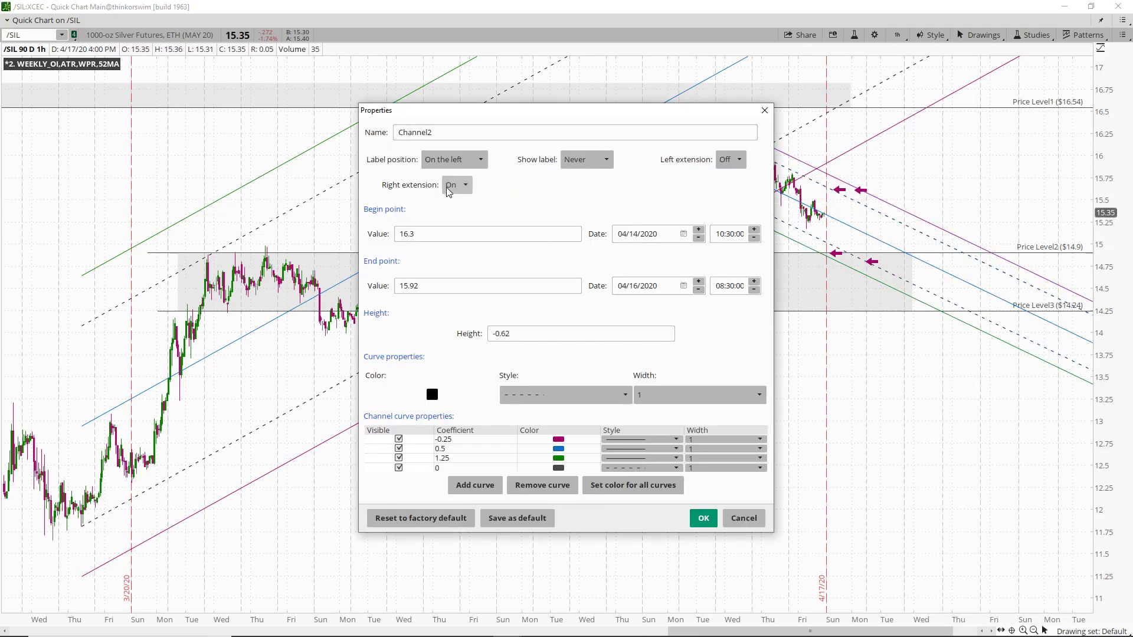
pyautogui.click(703, 520)
pyautogui.moveTo(779, 222); pyautogui.dragTo(905, 225)
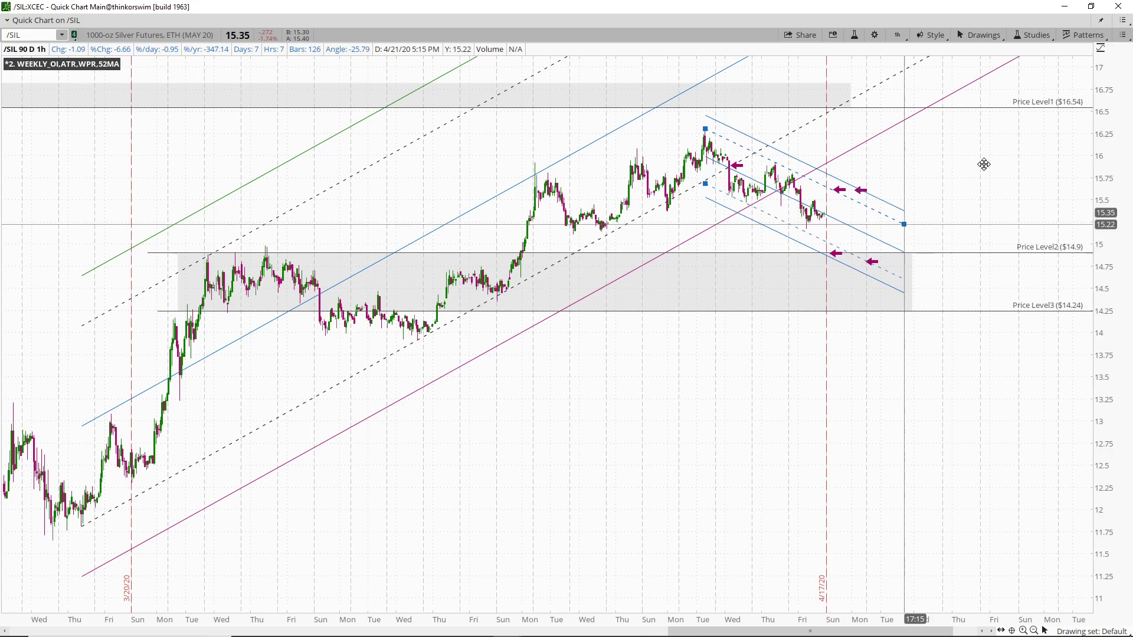
pyautogui.click(974, 175)
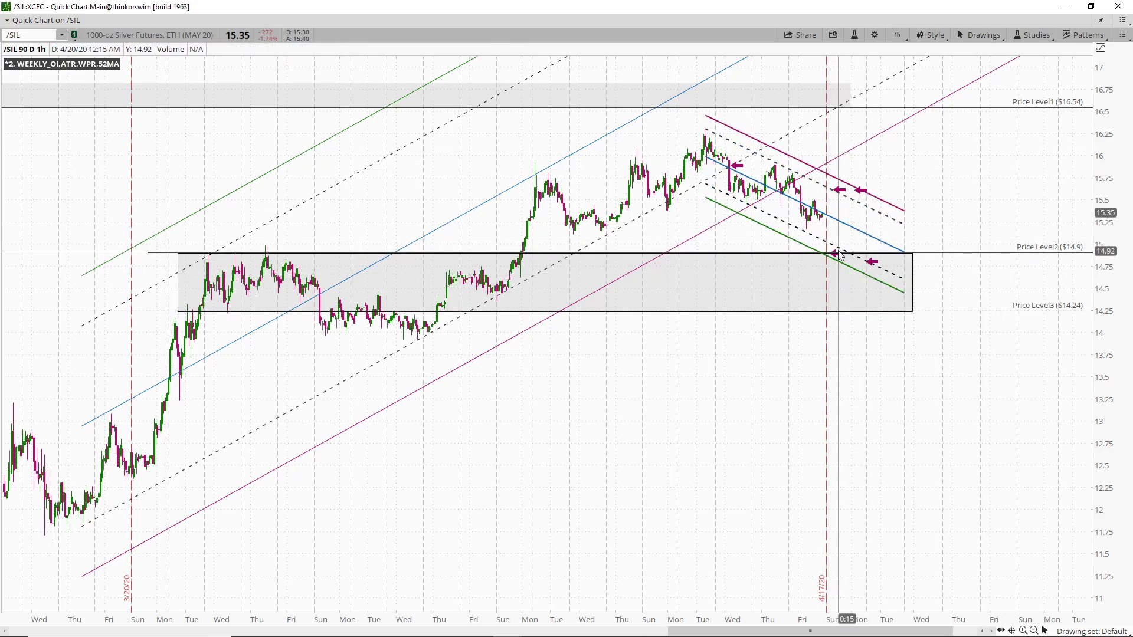
# Step: Place an arrow above the falling channel at about $16.11 on April 20
pyautogui.rightClick(922, 160)
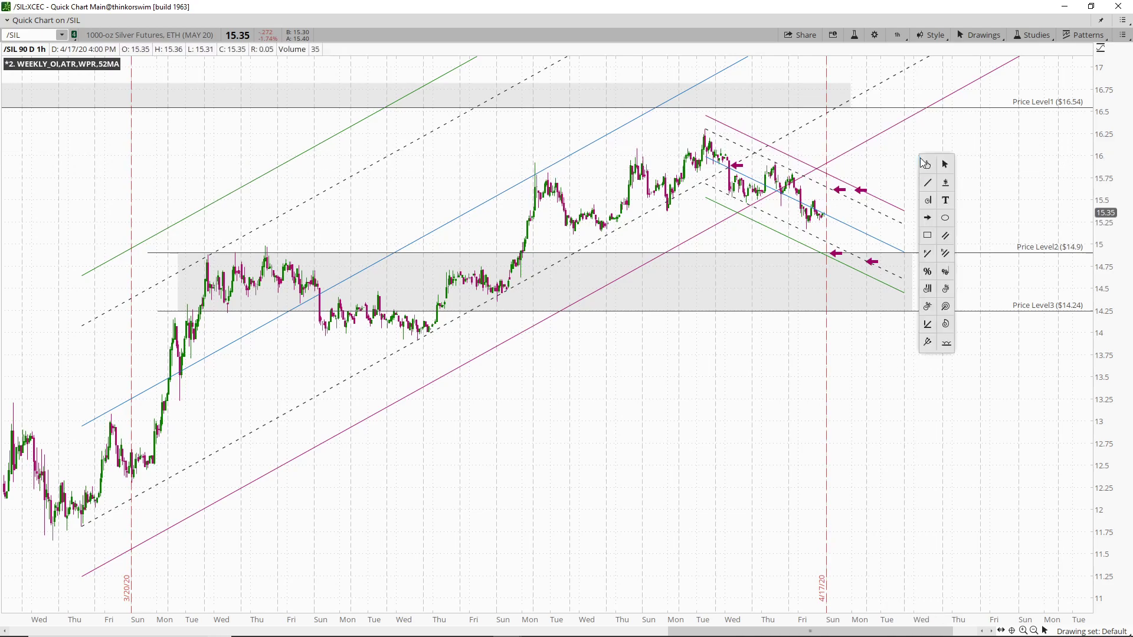
pyautogui.click(927, 217)
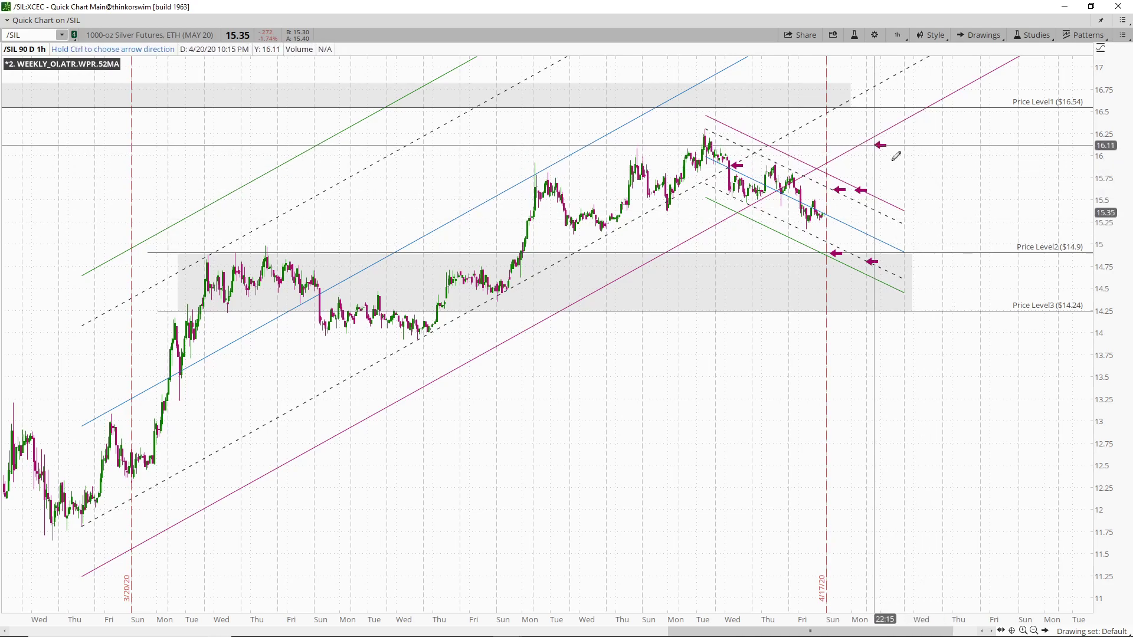
pyautogui.click(883, 147)
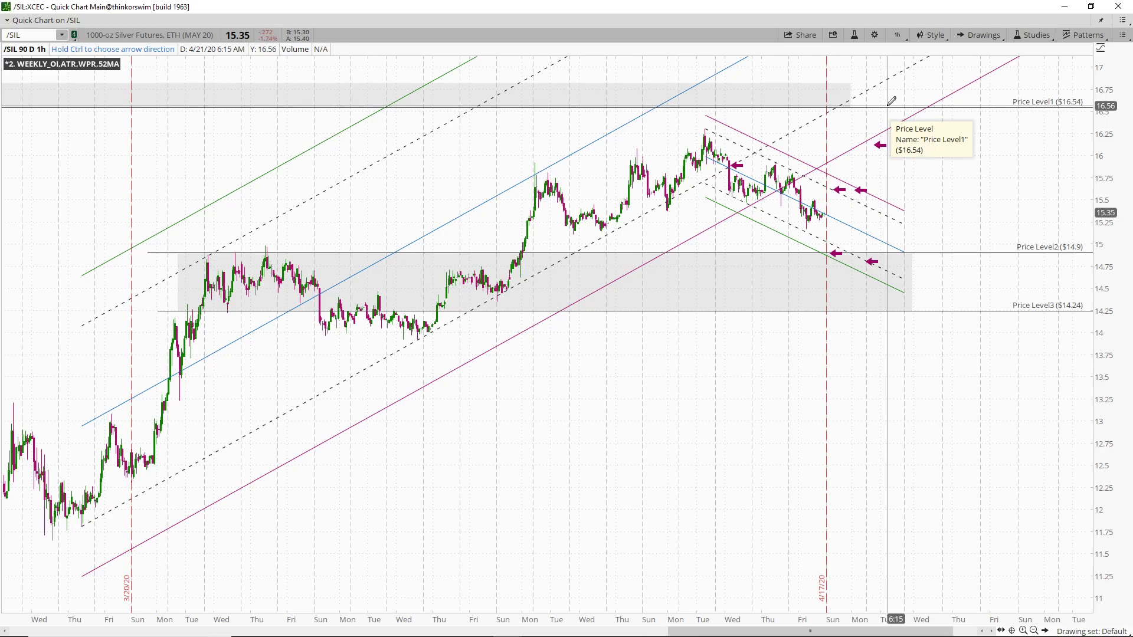
# Step: Draw a rising trend line from the April 2 high near $14.67 past the April 14 high, ending at about $16.72
pyautogui.middleClick(419, 169)
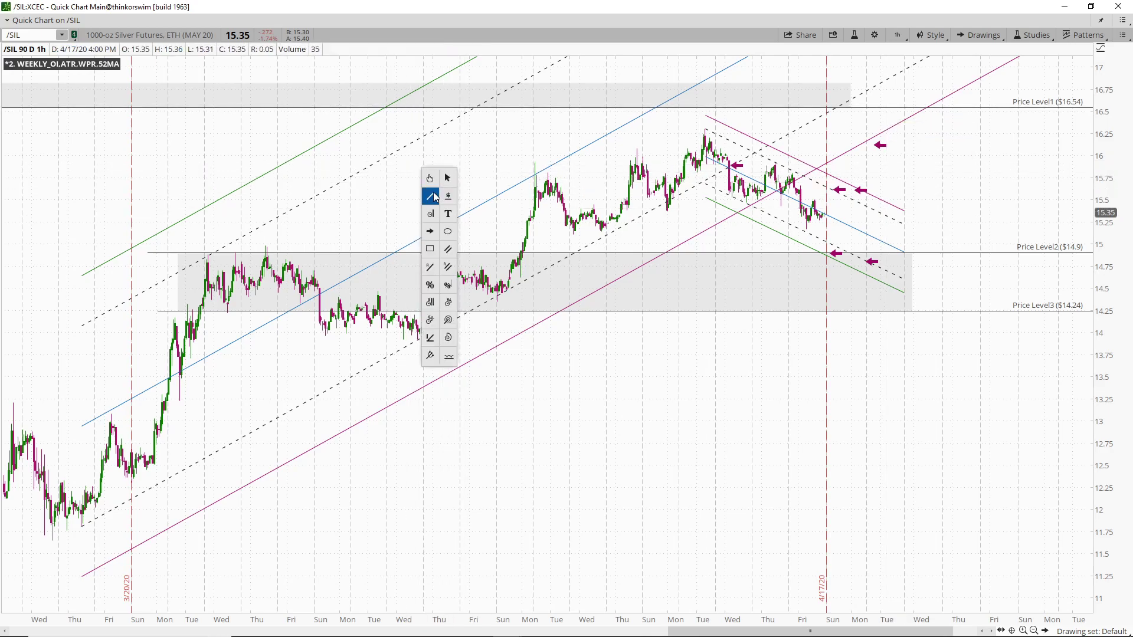
pyautogui.click(433, 196)
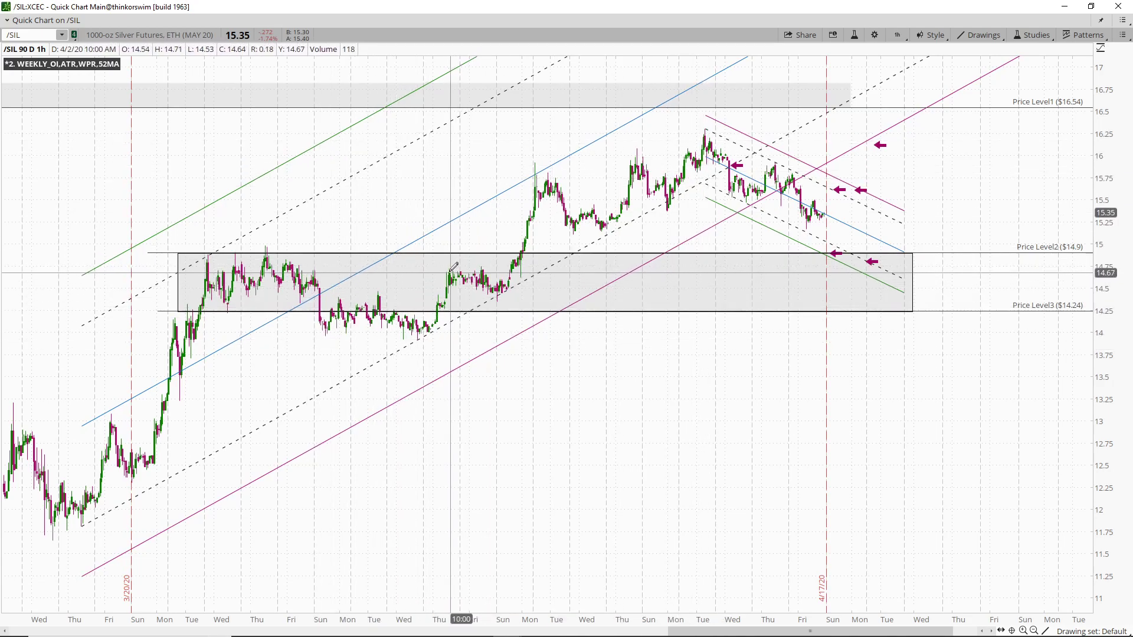
pyautogui.moveTo(453, 267); pyautogui.dragTo(789, 92)
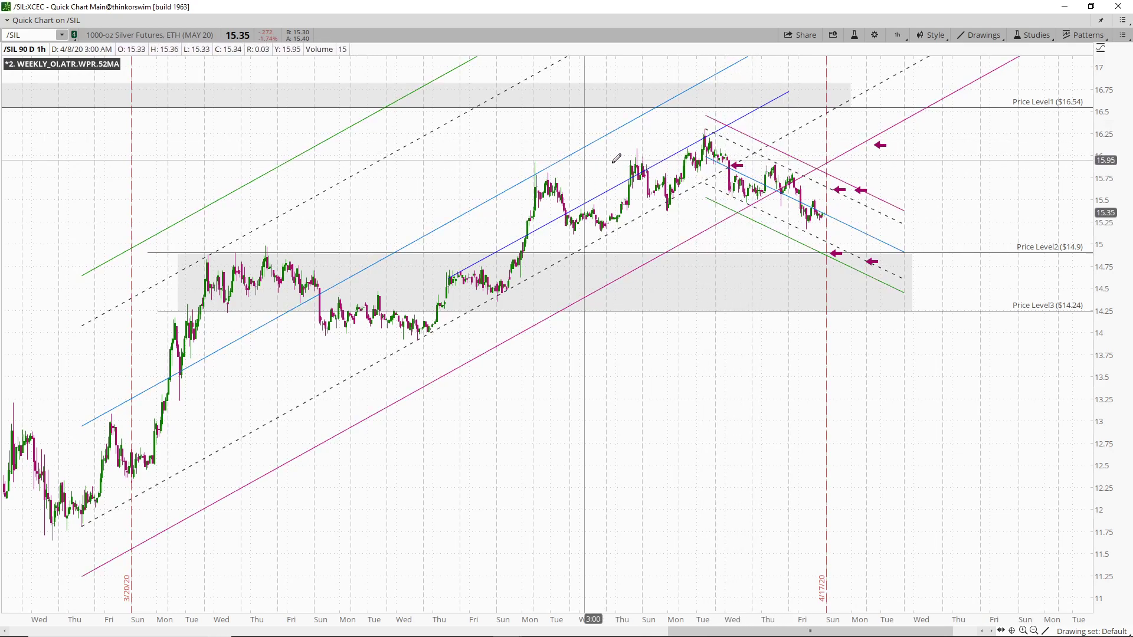
# Step: Draw a horizontal trend line at about $15.87 from the April 15 drop to just past the April 17 expiration line
pyautogui.scroll(5, 893, 157)
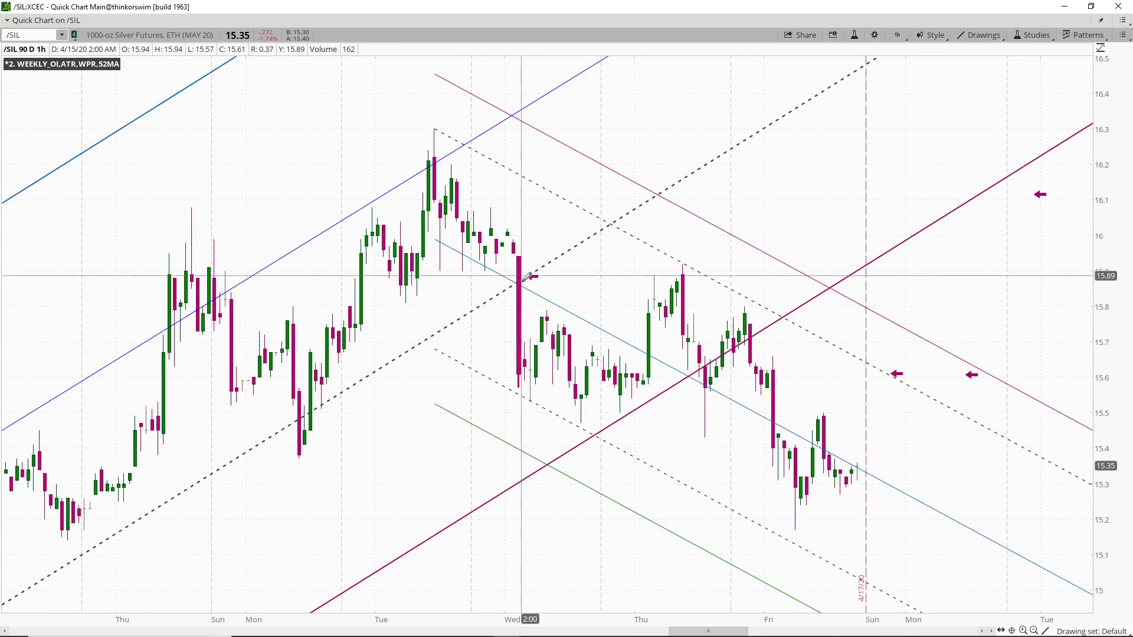
pyautogui.rightClick(851, 204)
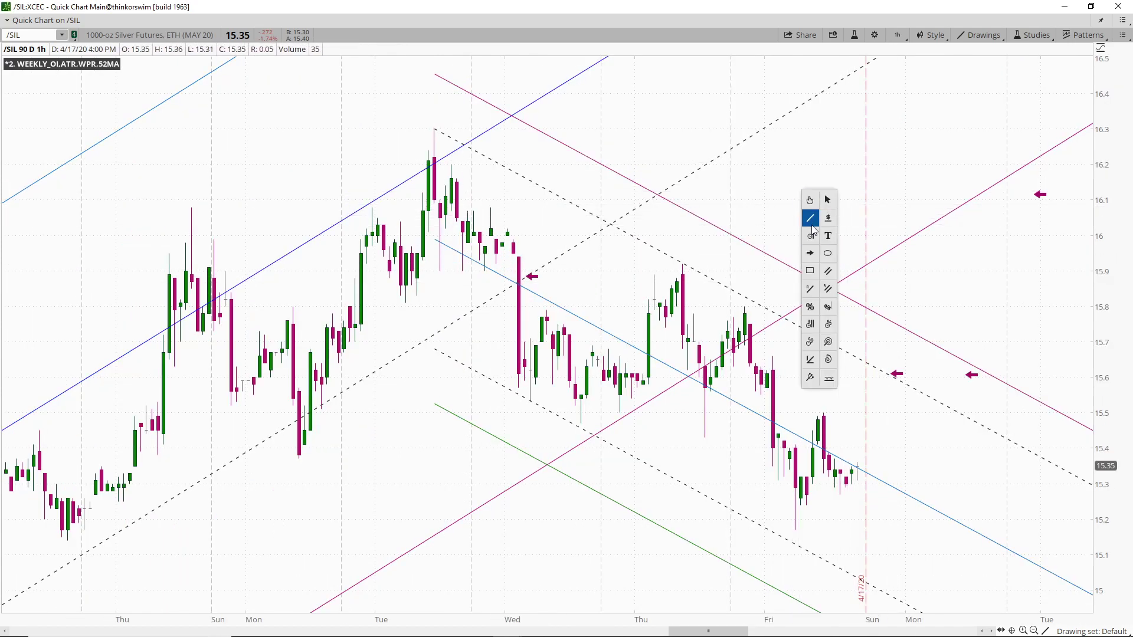
pyautogui.click(518, 280)
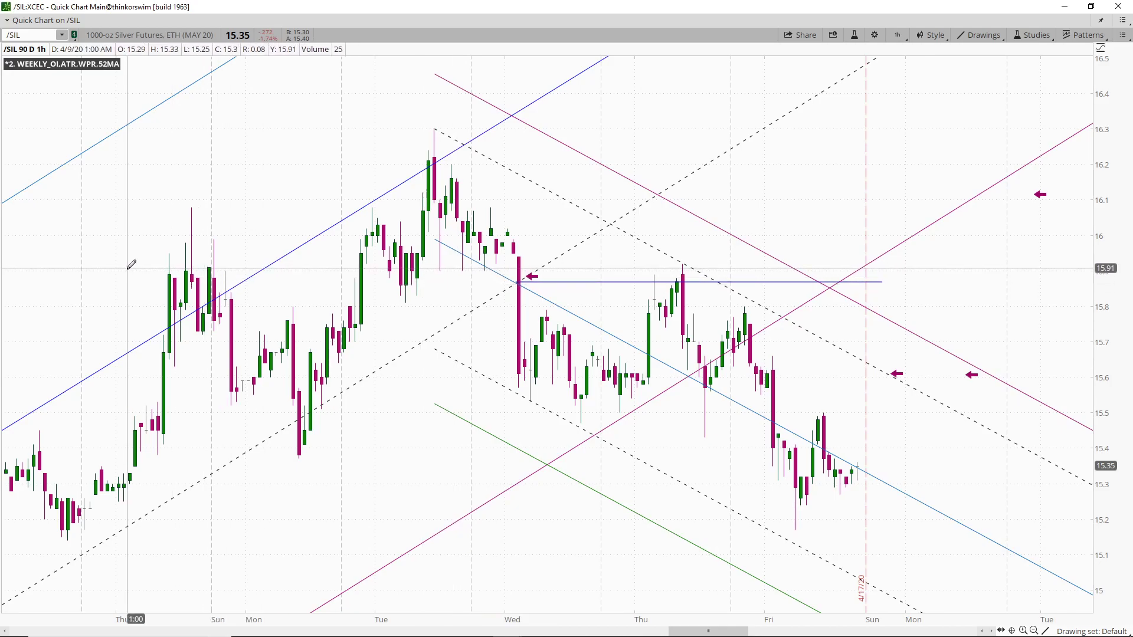
# Step: Draw a rectangle zone over the April 9 to 13 consolidation, from about $15.95 down to about $15.73
pyautogui.middleClick(152, 177)
pyautogui.click(161, 247)
pyautogui.moveTo(169, 251); pyautogui.dragTo(246, 334)
pyautogui.moveTo(324, 328); pyautogui.dragTo(261, 330)
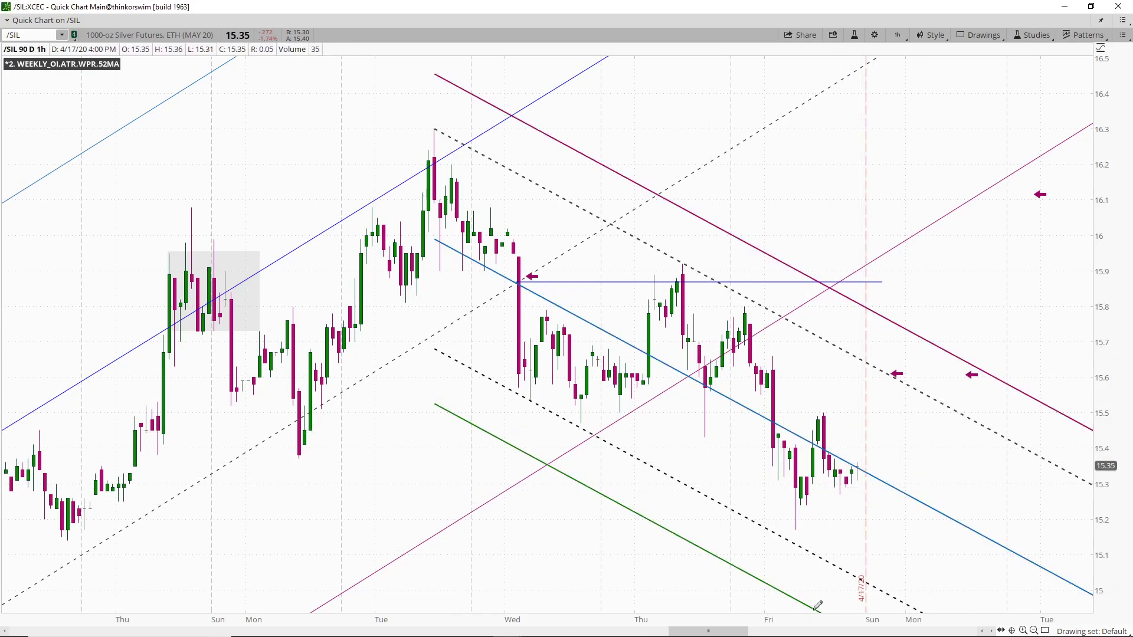
# Step: Draw a projected zigzag path inside the falling channel, from about $14.98 up to $15.31, down to $15.08 and up to $15.35
pyautogui.scroll(-5, 877, 577)
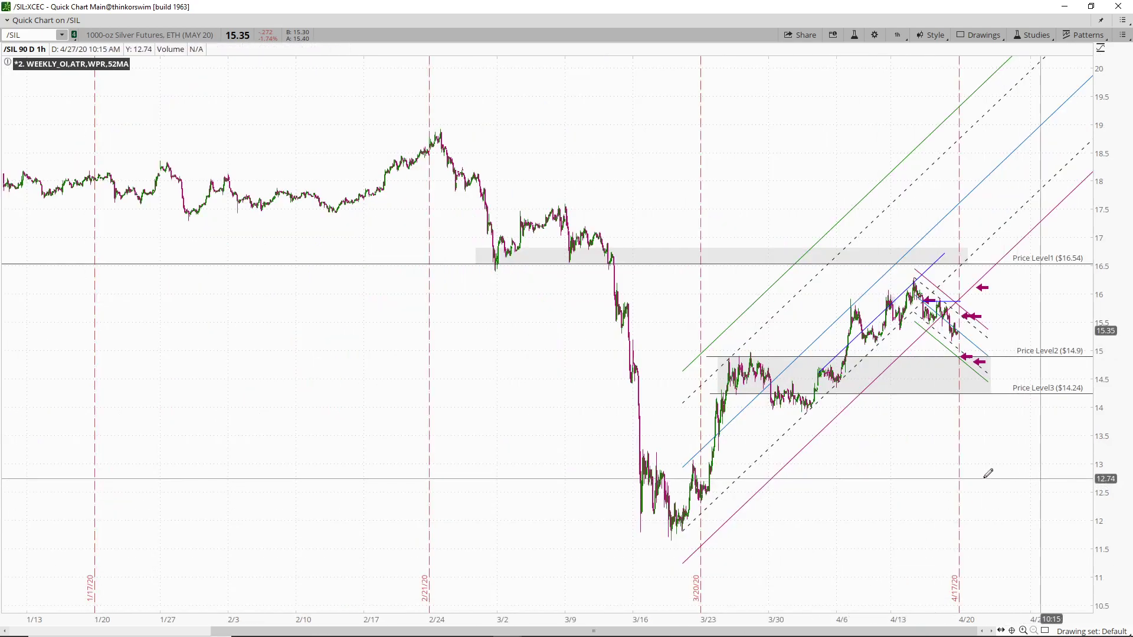
pyautogui.scroll(5, 1011, 476)
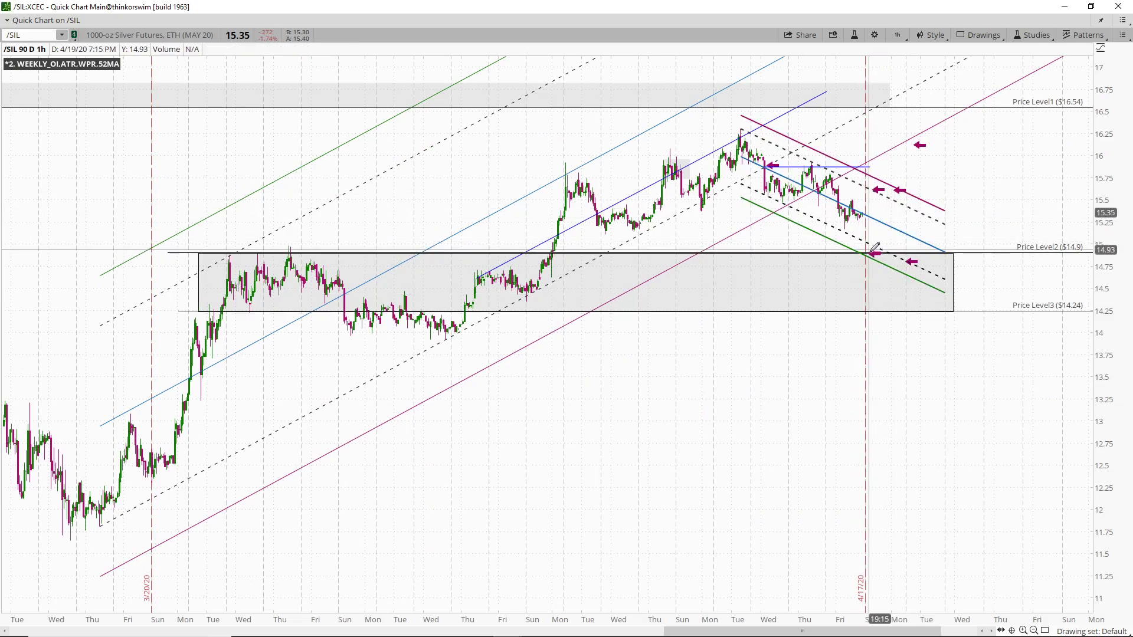
pyautogui.middleClick(1011, 150)
pyautogui.click(1021, 177)
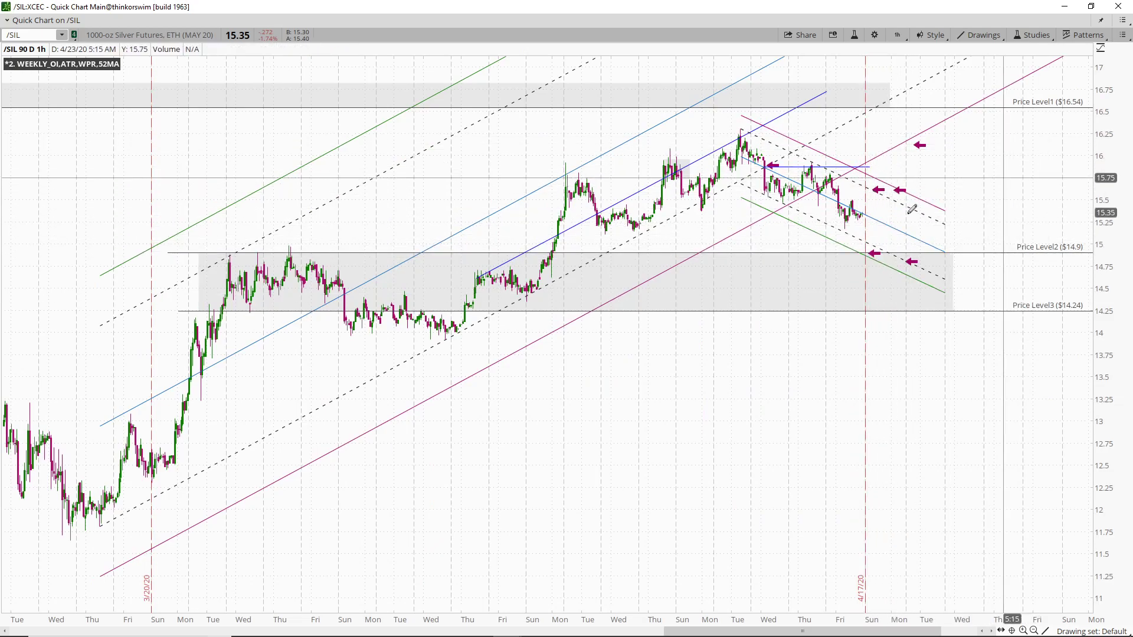
pyautogui.click(874, 246)
pyautogui.click(897, 217)
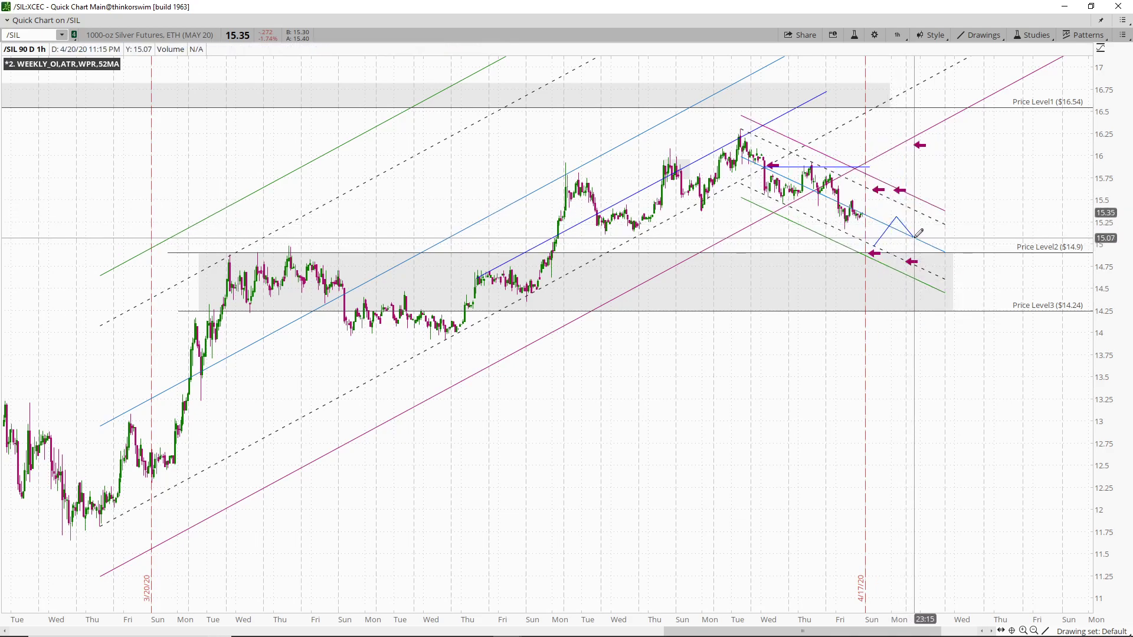
pyautogui.click(914, 237)
pyautogui.click(940, 214)
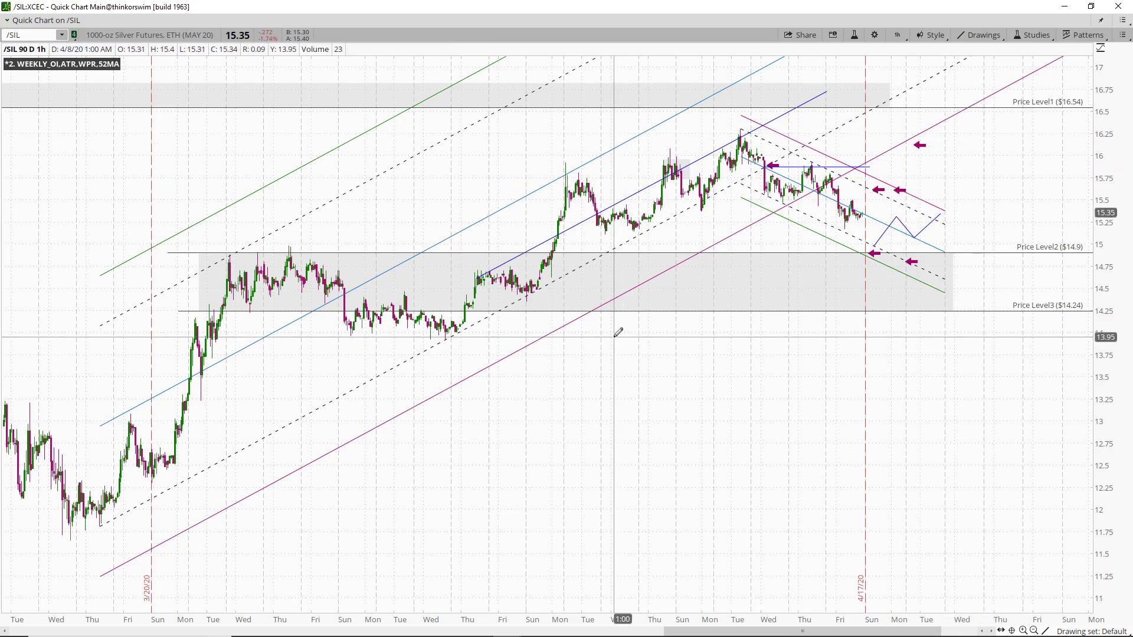
# Step: Check the platinum data in the Excel futures workbook, and examine the channel, zones and price levels on the 90-day hourly platinum chart
pyautogui.moveTo(354, 631)
pyautogui.click(449, 632)
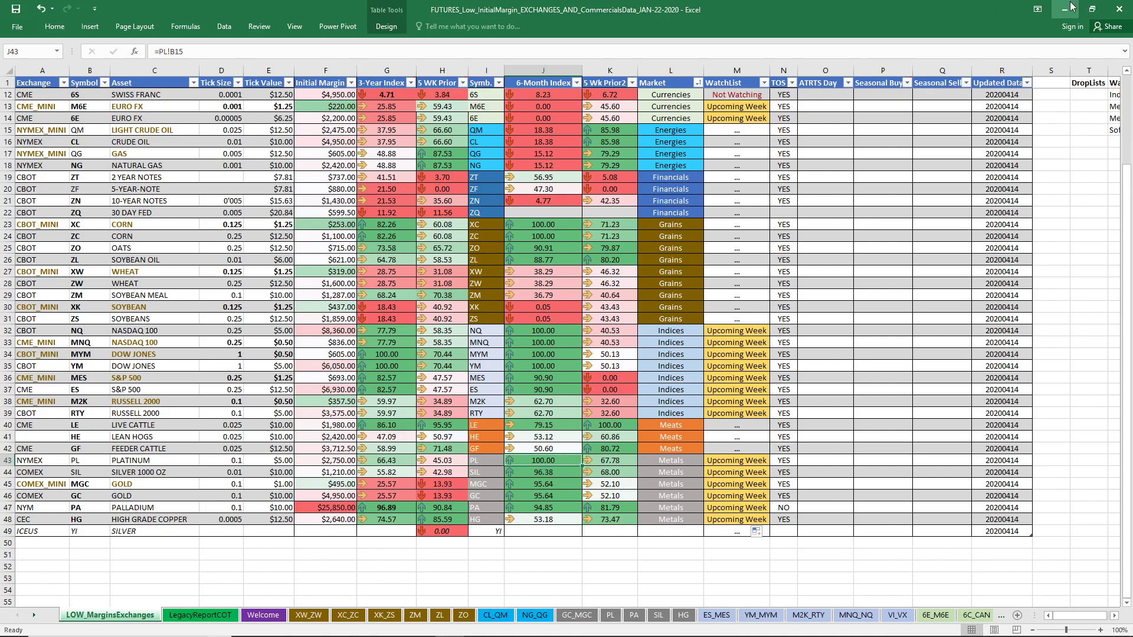
pyautogui.click(1069, 8)
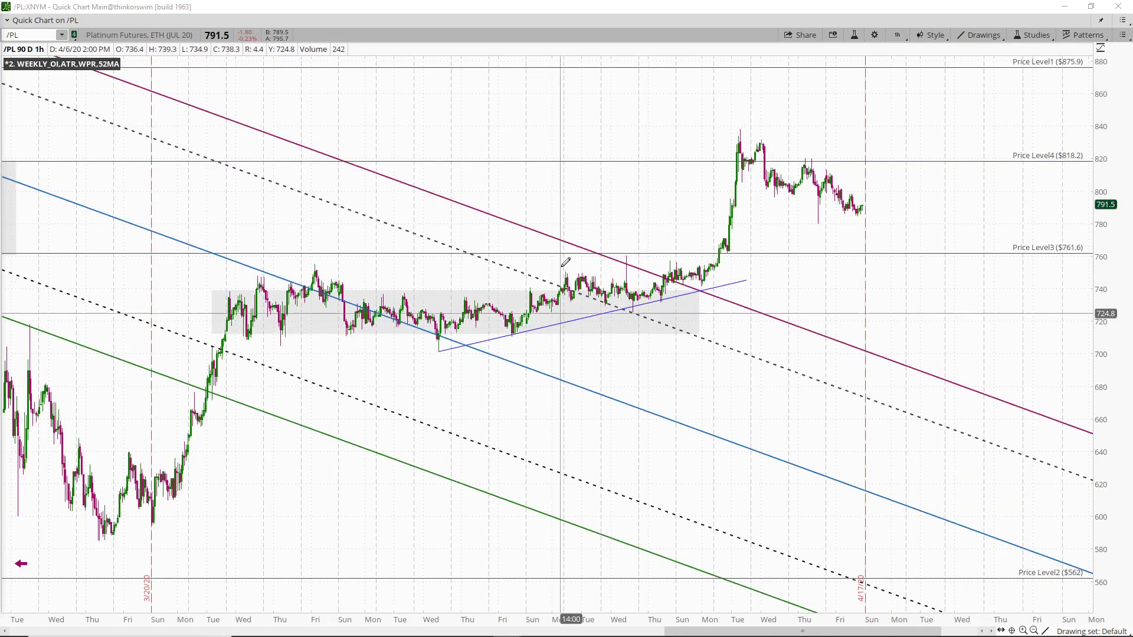
pyautogui.scroll(-3, 590, 619)
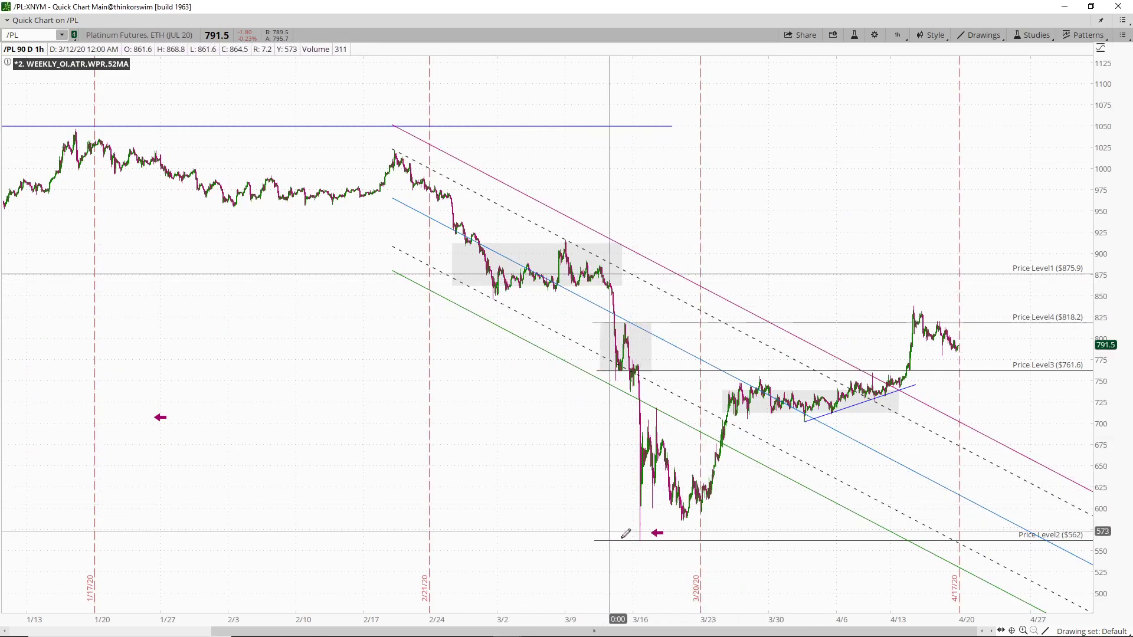
pyautogui.click(741, 399)
pyautogui.moveTo(932, 619); pyautogui.dragTo(882, 620)
pyautogui.moveTo(954, 442); pyautogui.dragTo(708, 423)
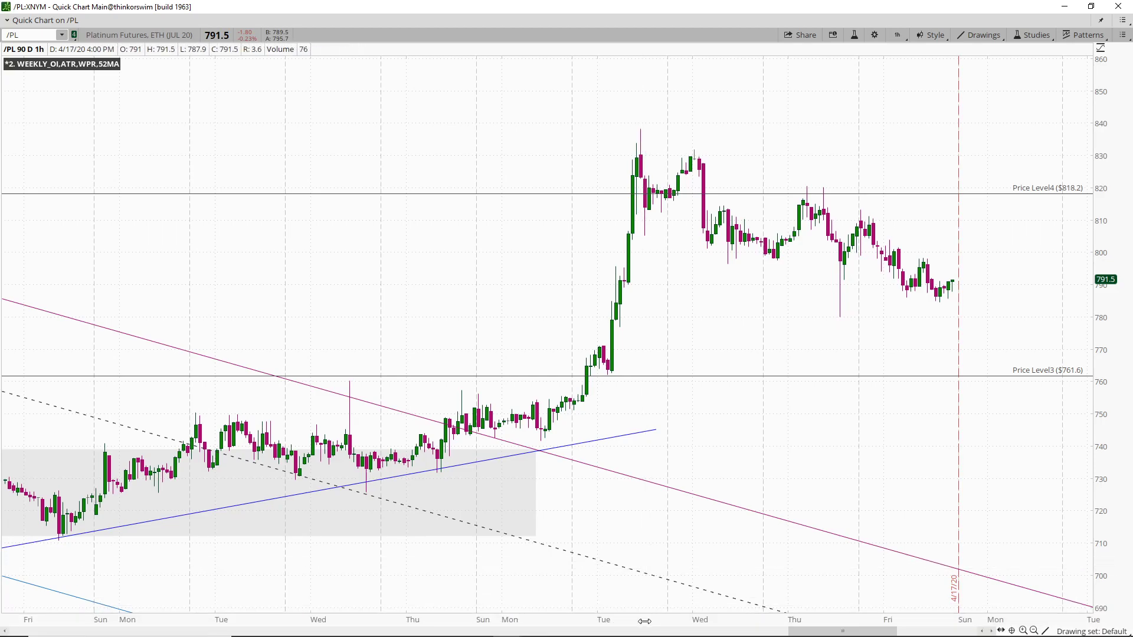
pyautogui.moveTo(644, 621); pyautogui.dragTo(1083, 40)
# Step: Switch to the daily platinum chart and draw a rising projection line from about $766 on April 23 to about $853 in early May
pyautogui.click(1092, 7)
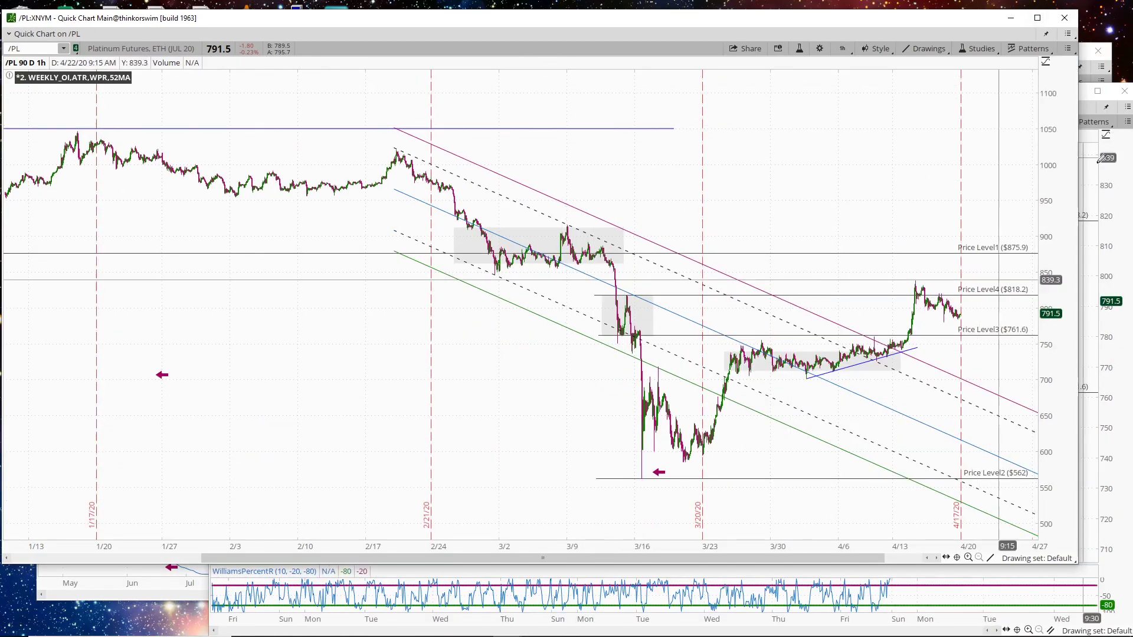
pyautogui.click(1112, 55)
pyautogui.click(1073, 52)
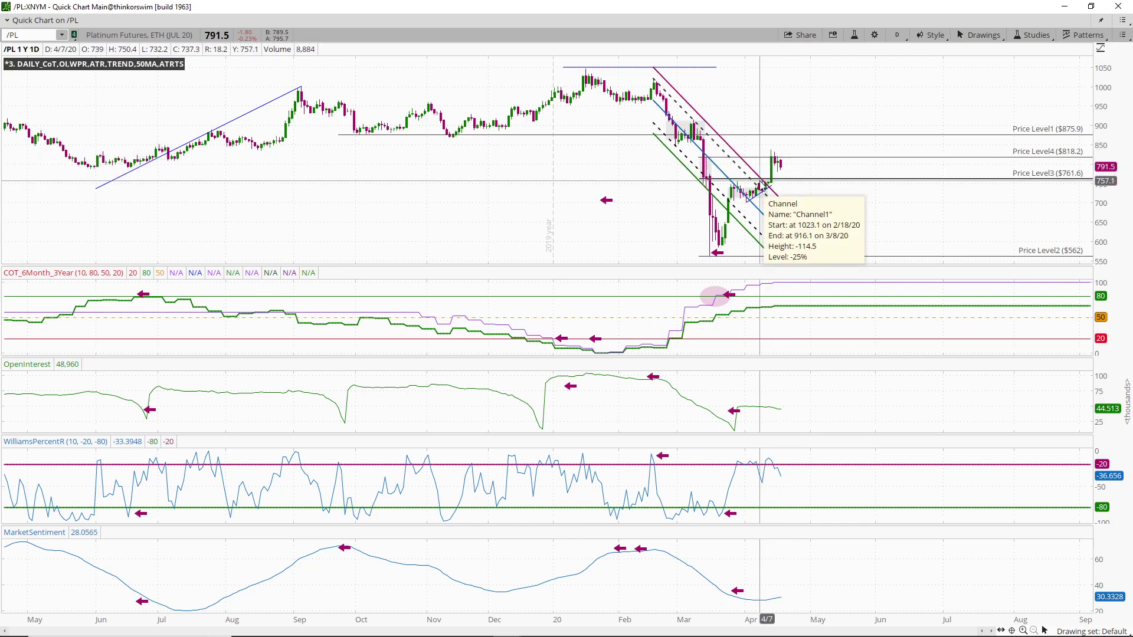
pyautogui.moveTo(764, 188)
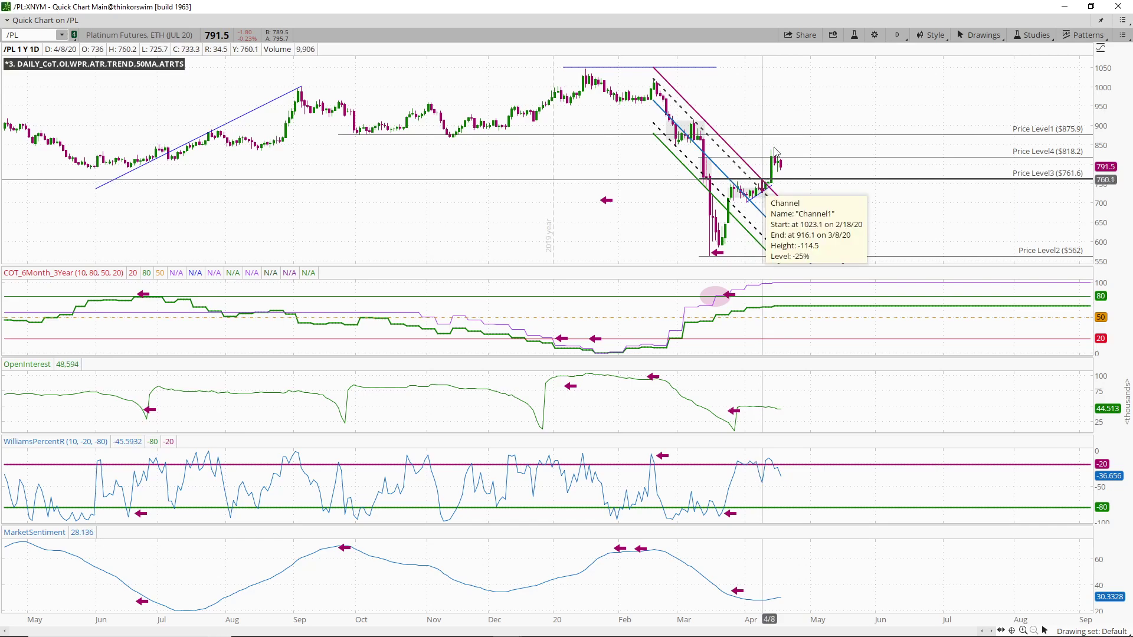
pyautogui.middleClick(840, 121)
pyautogui.click(850, 144)
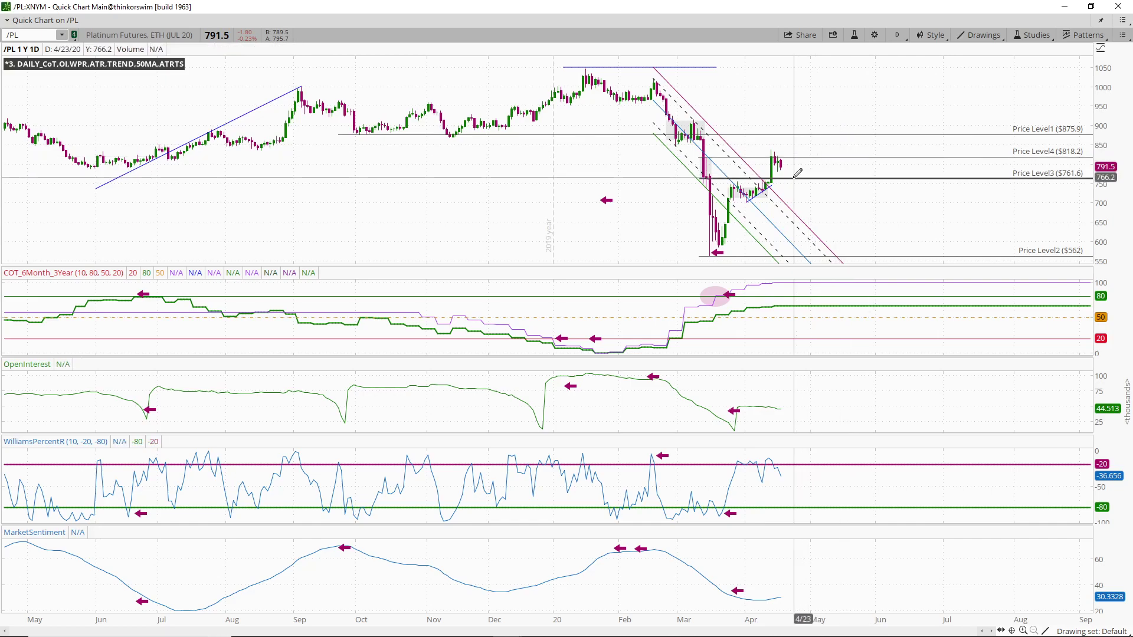
pyautogui.moveTo(795, 175); pyautogui.dragTo(825, 144)
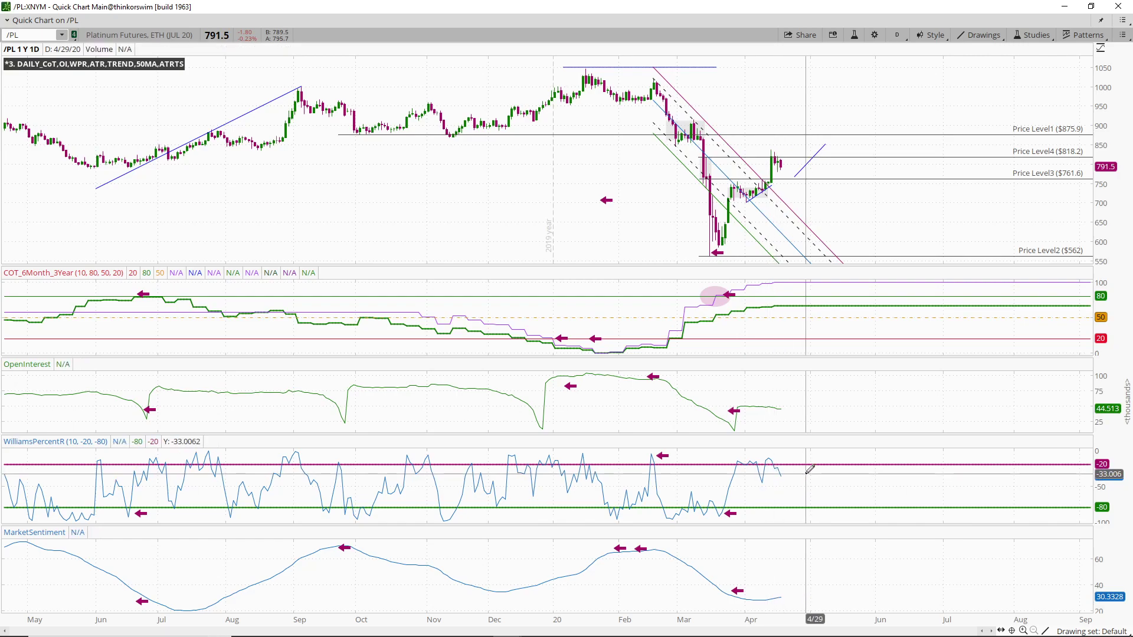
# Step: Place an arrow at the mid-April Williams %R peak above the -20 line on the daily platinum chart
pyautogui.middleClick(861, 412)
pyautogui.click(856, 449)
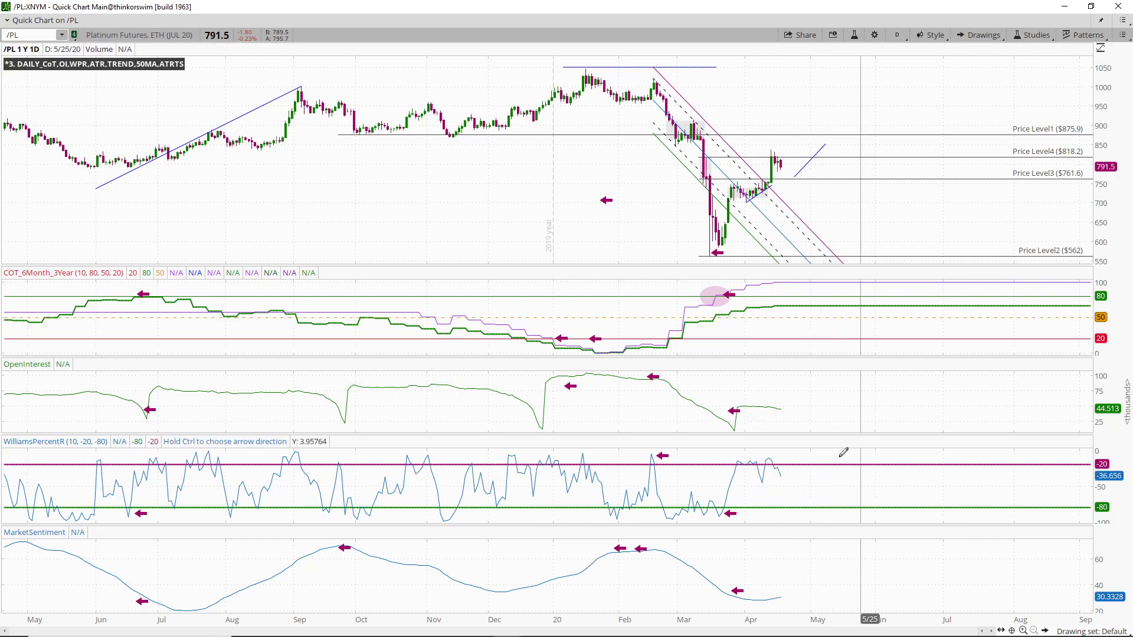
pyautogui.click(850, 458)
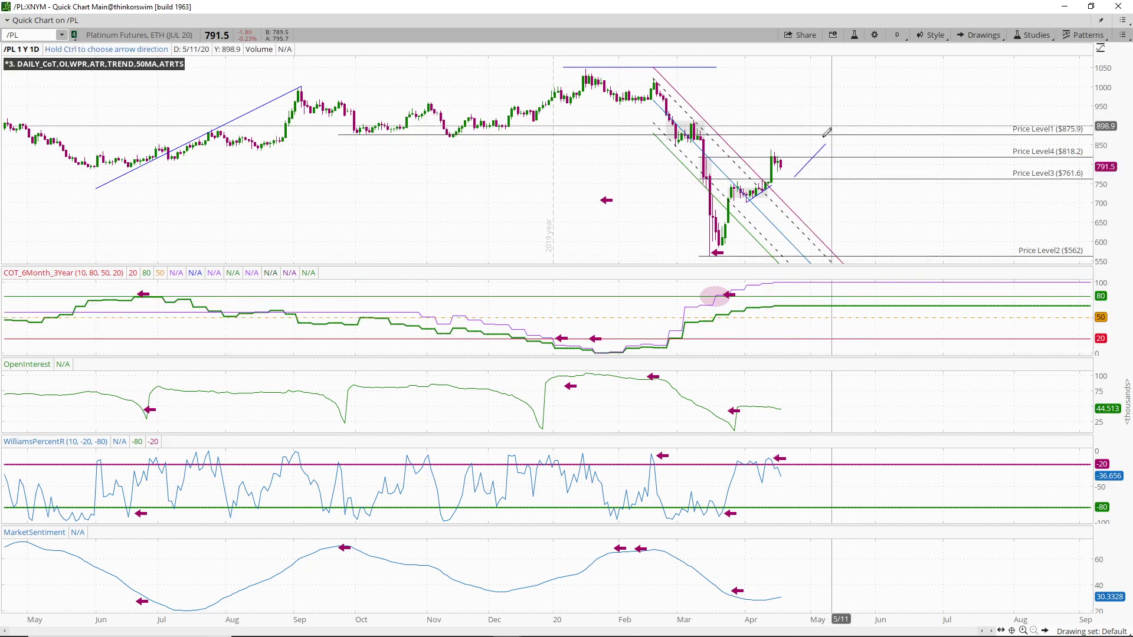
# Step: Return to the hourly platinum chart and draw a falling channel from the April 14 high near $838 through the April 16 high near $820
pyautogui.click(1095, 9)
pyautogui.click(679, 40)
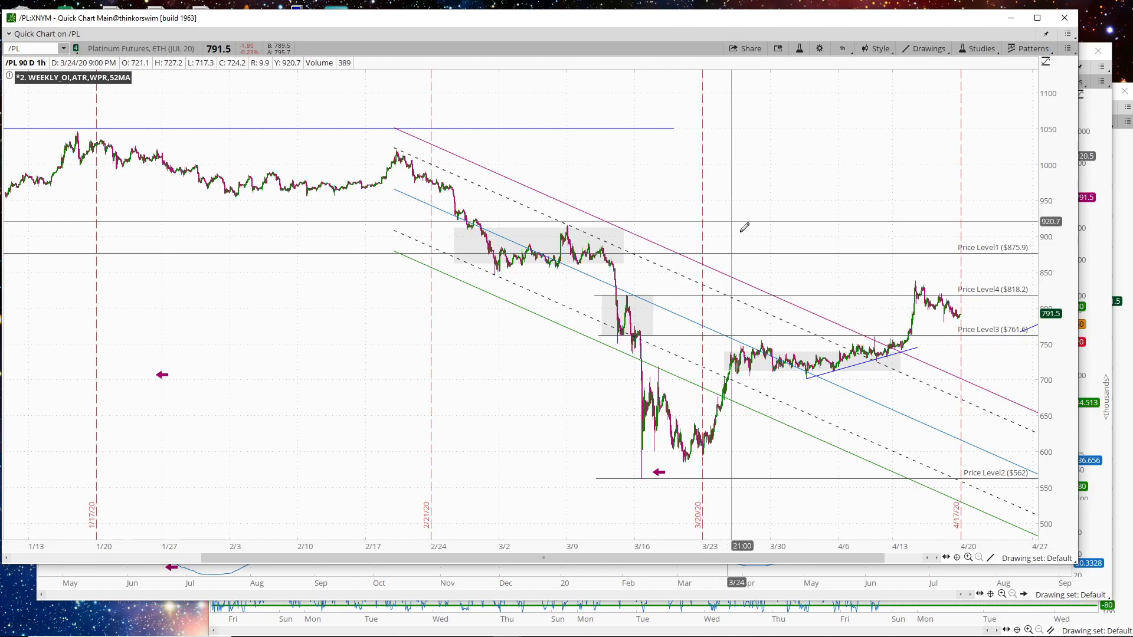
pyautogui.moveTo(743, 561); pyautogui.dragTo(793, 564)
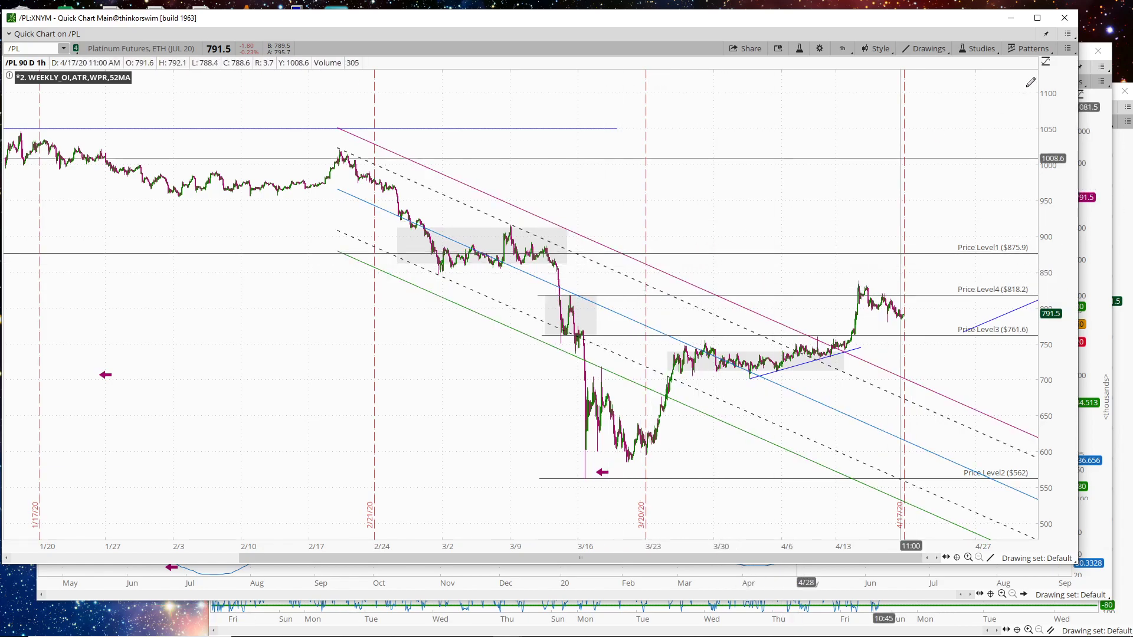
pyautogui.click(1038, 19)
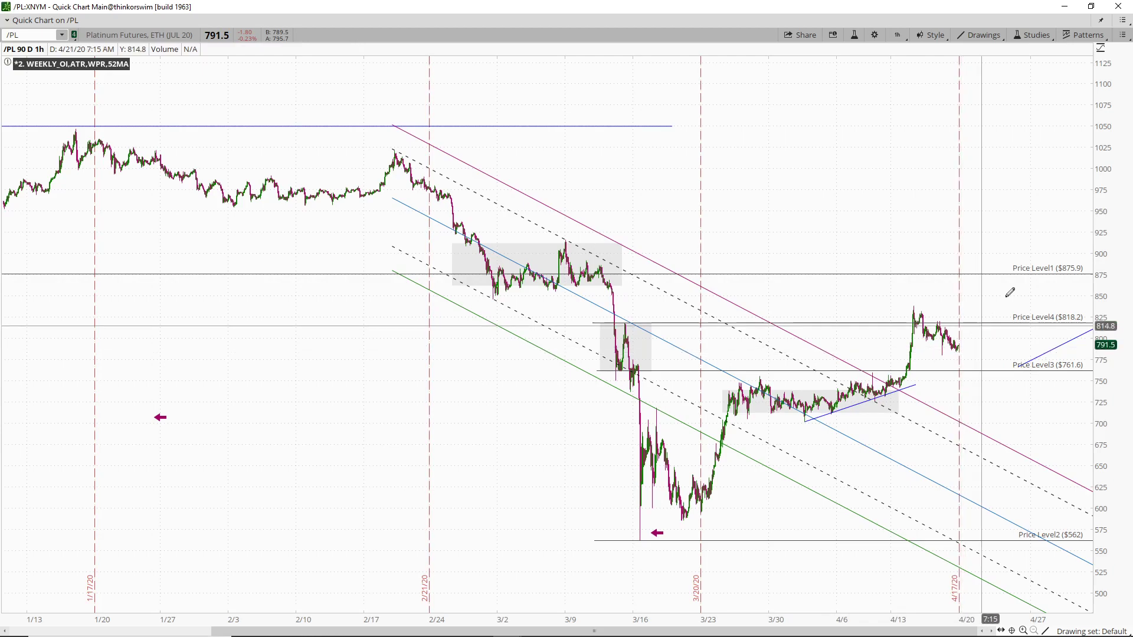
pyautogui.moveTo(966, 319); pyautogui.dragTo(857, 248)
pyautogui.middleClick(847, 251)
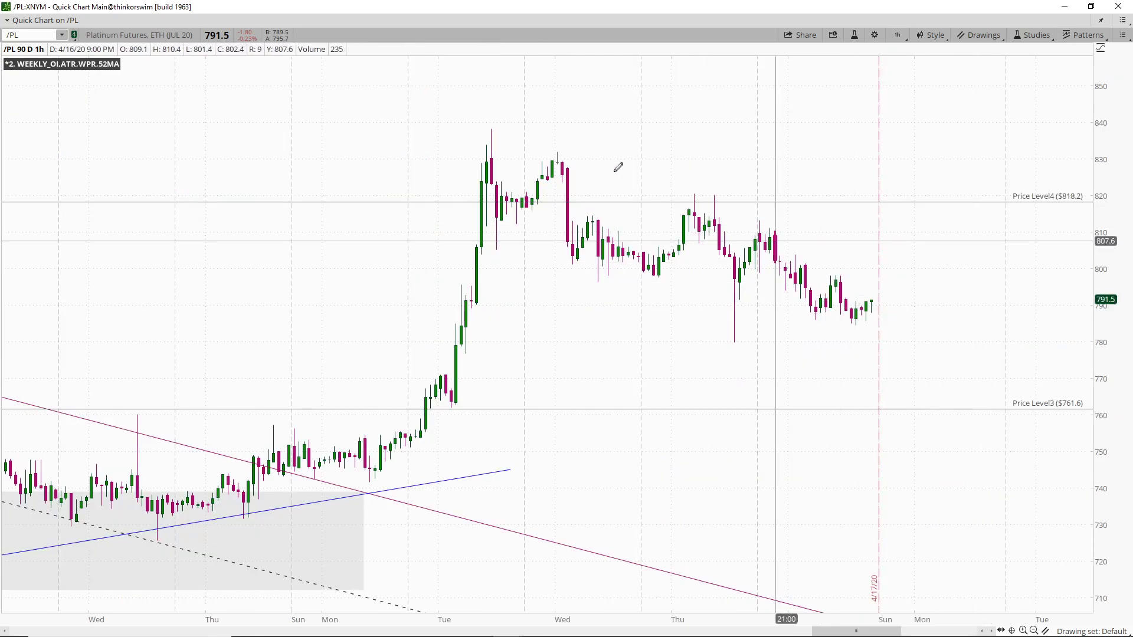
pyautogui.click(491, 128)
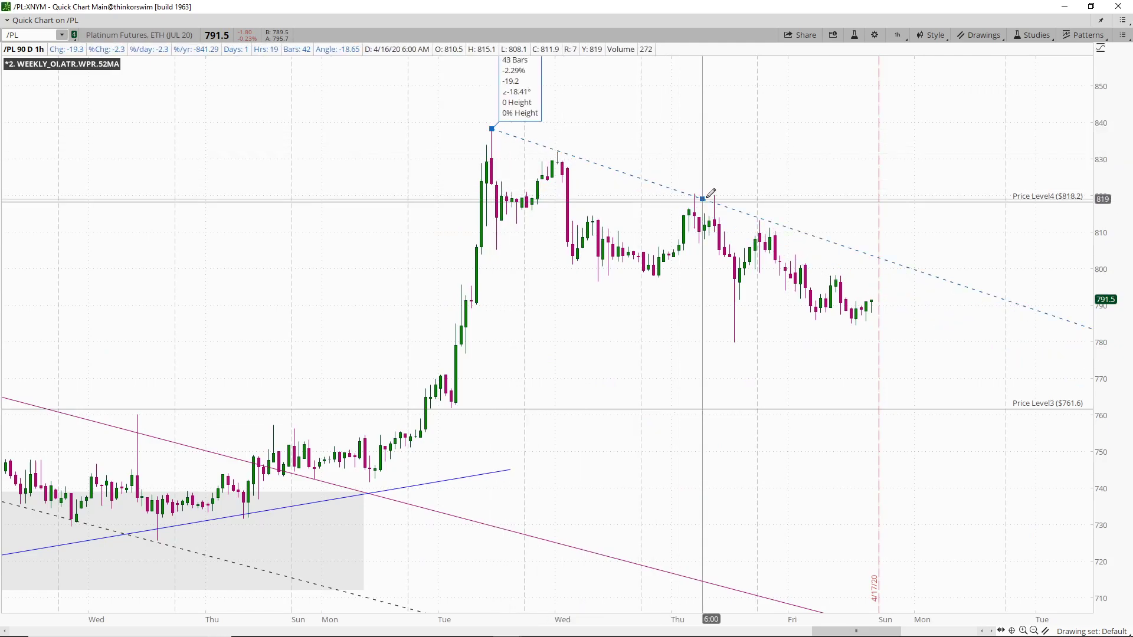
pyautogui.click(715, 195)
pyautogui.click(874, 302)
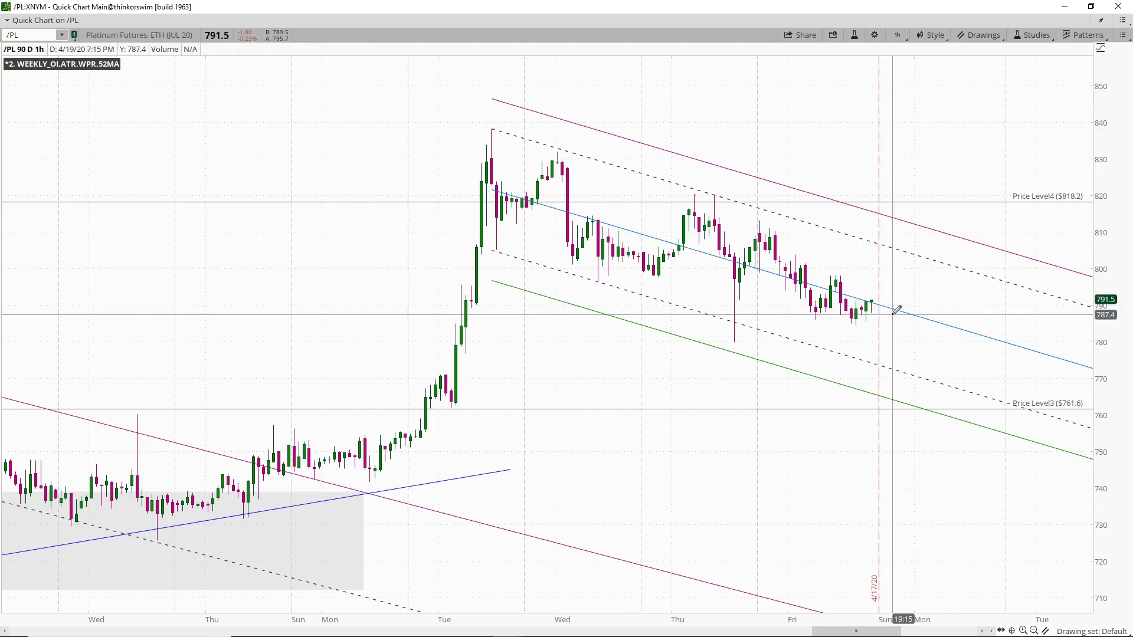
# Step: Draw a Fibonacci retracement on hourly platinum from the April 8 low at $725.7 to the April 14 high level at $838.2
pyautogui.moveTo(886, 300)
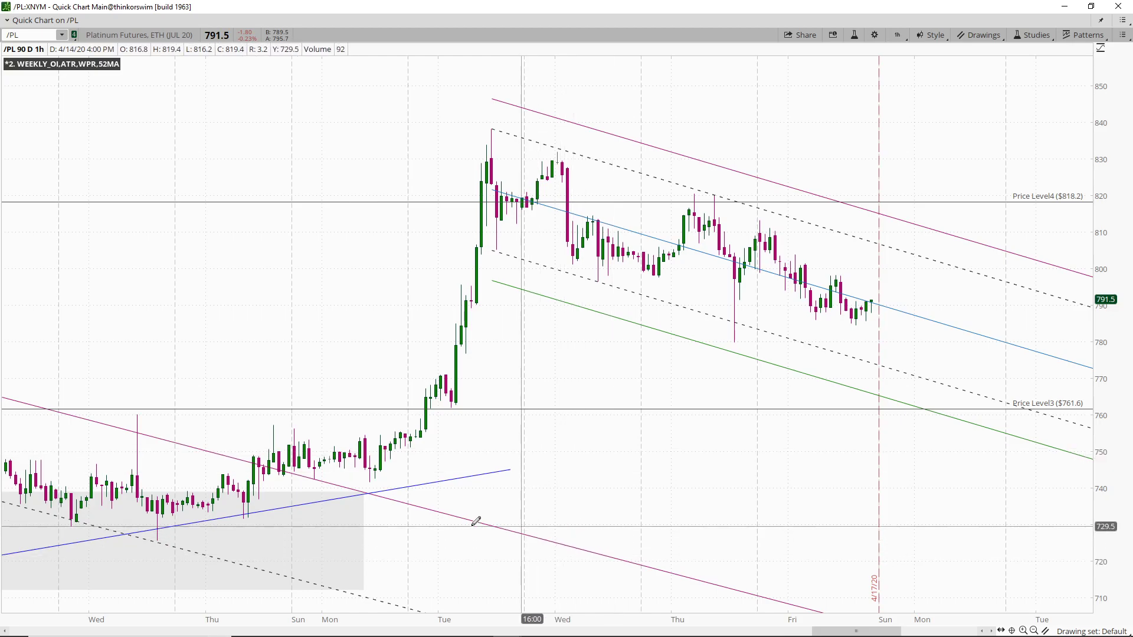
pyautogui.rightClick(296, 466)
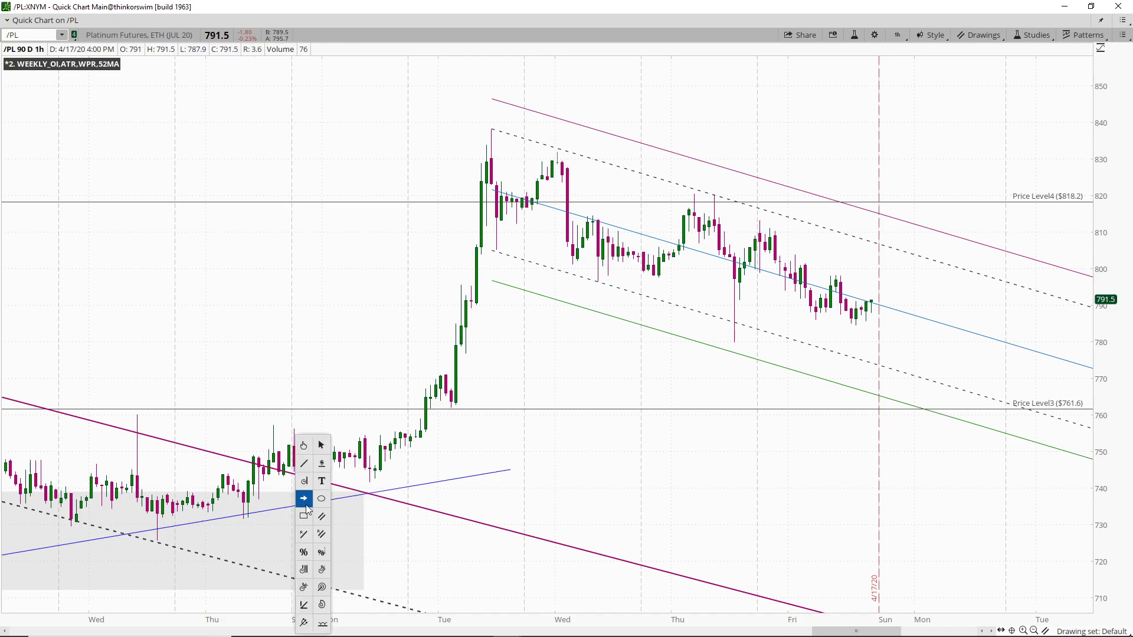
pyautogui.click(304, 558)
pyautogui.moveTo(327, 442); pyautogui.dragTo(885, 135)
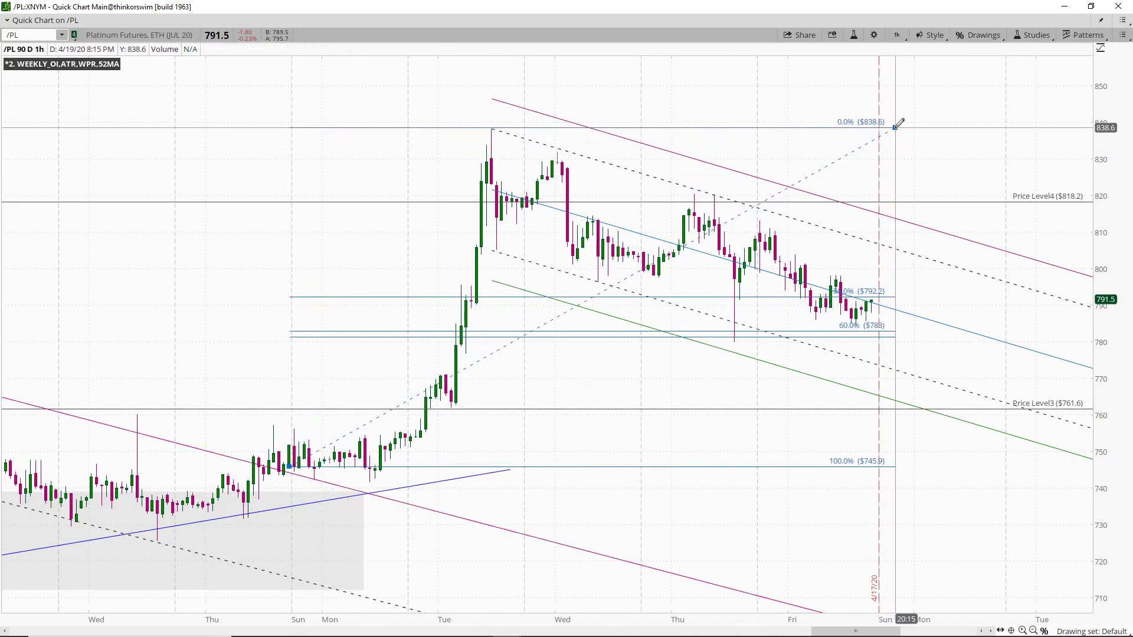
pyautogui.moveTo(895, 126); pyautogui.dragTo(1005, 127)
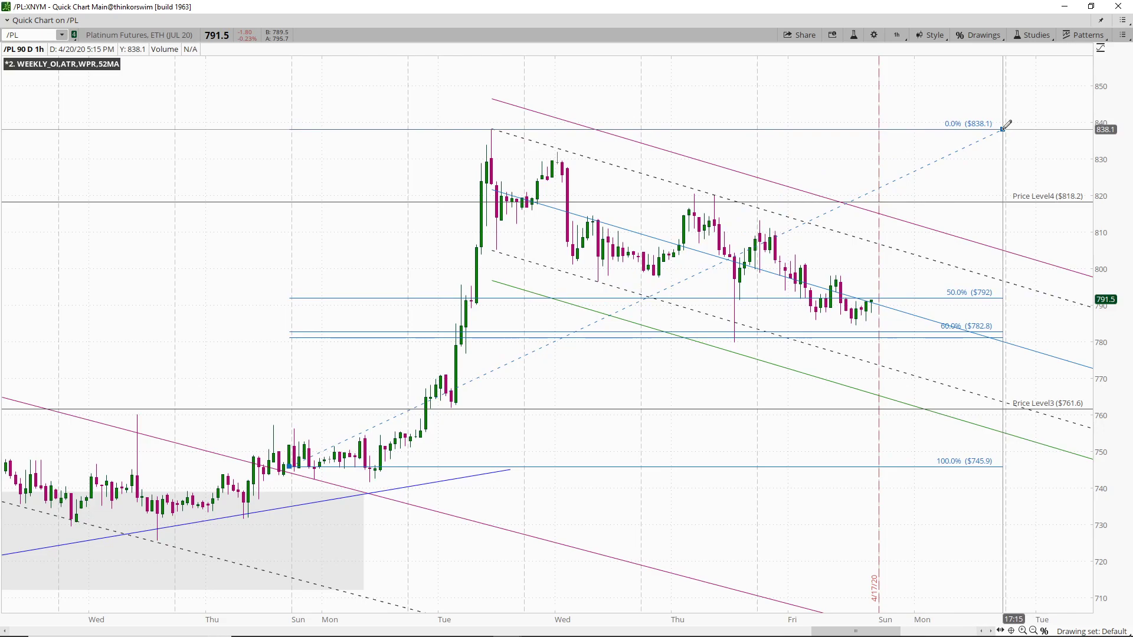
pyautogui.rightClick(1003, 129)
pyautogui.click(157, 541)
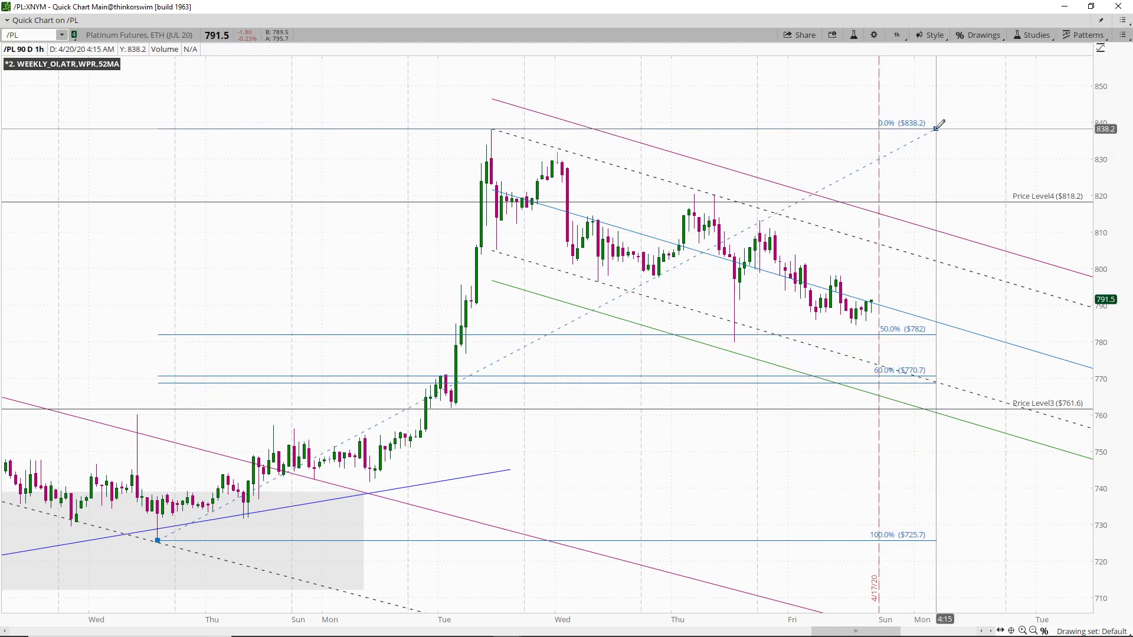
pyautogui.click(937, 127)
# Step: Examine the platinum retracement against the wider price move and close up around its 50% and 60% levels
pyautogui.scroll(-5, 837, 601)
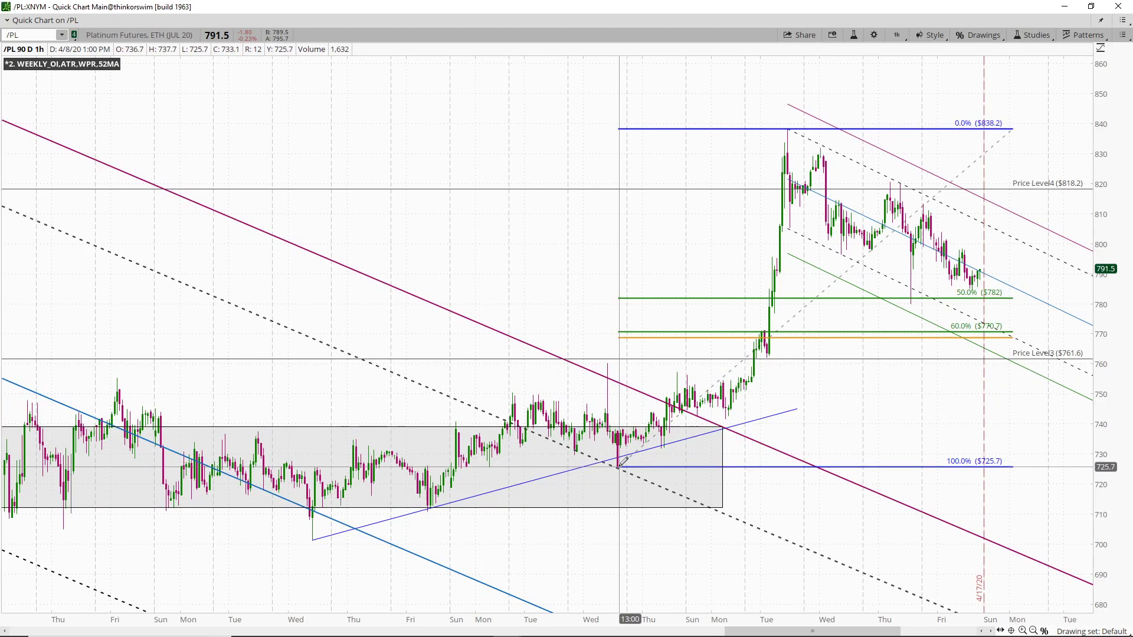
pyautogui.moveTo(625, 461)
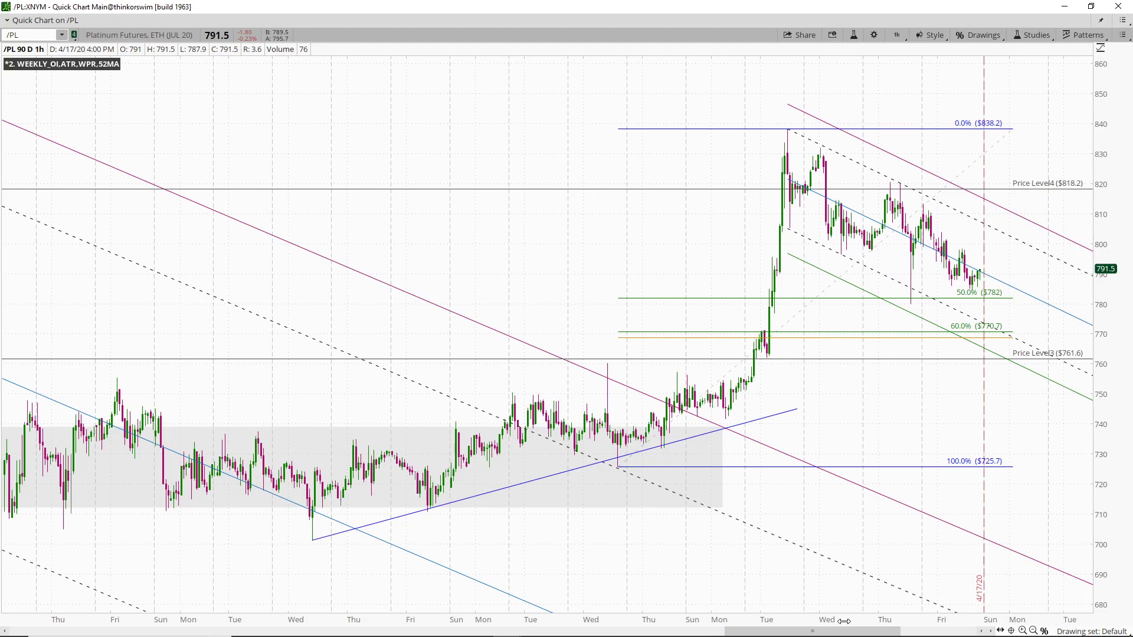
pyautogui.scroll(-3, 863, 553)
pyautogui.moveTo(602, 417); pyautogui.dragTo(1016, 413)
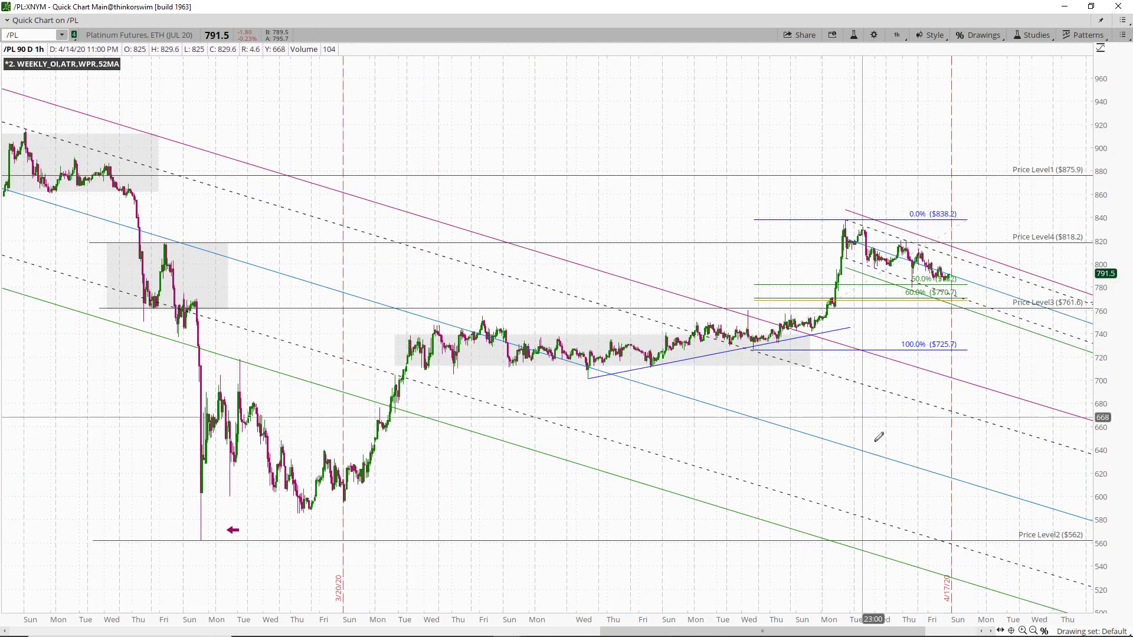
pyautogui.moveTo(791, 253); pyautogui.dragTo(1006, 258)
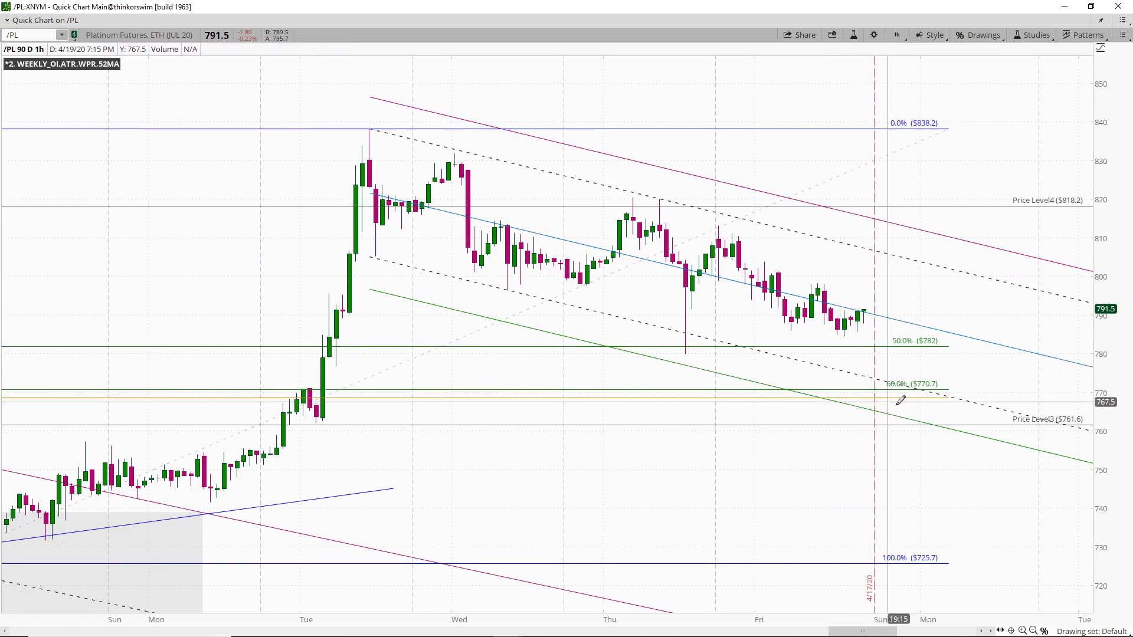
# Step: Place a left-pointing arrow near $766 on hourly platinum, just below the 60% retracement level
pyautogui.rightClick(985, 356)
pyautogui.click(994, 416)
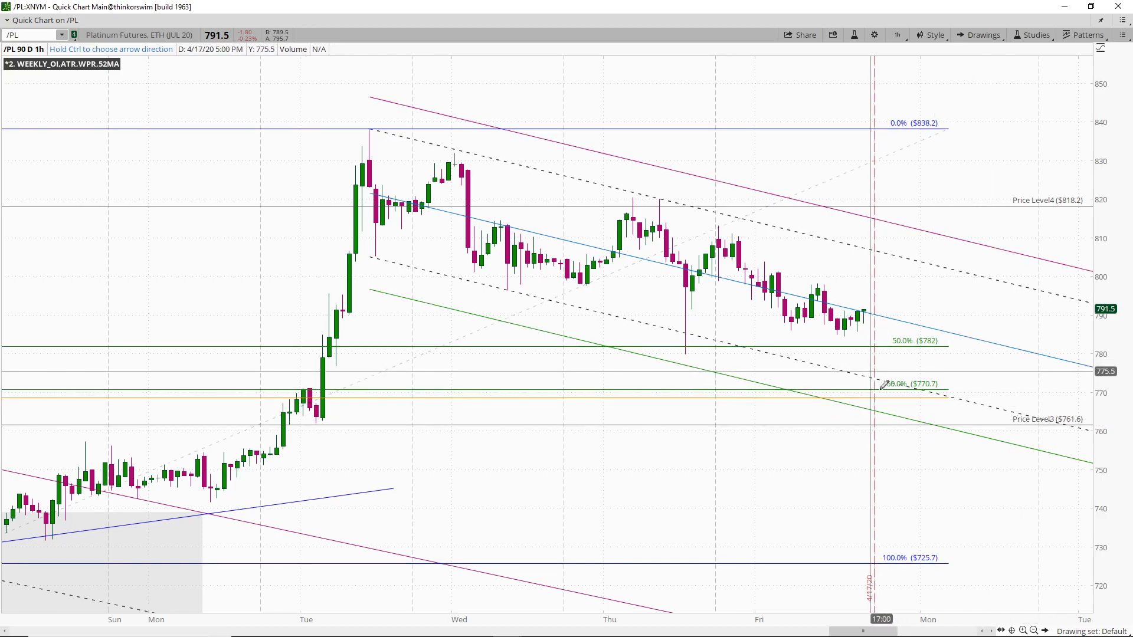
pyautogui.click(902, 408)
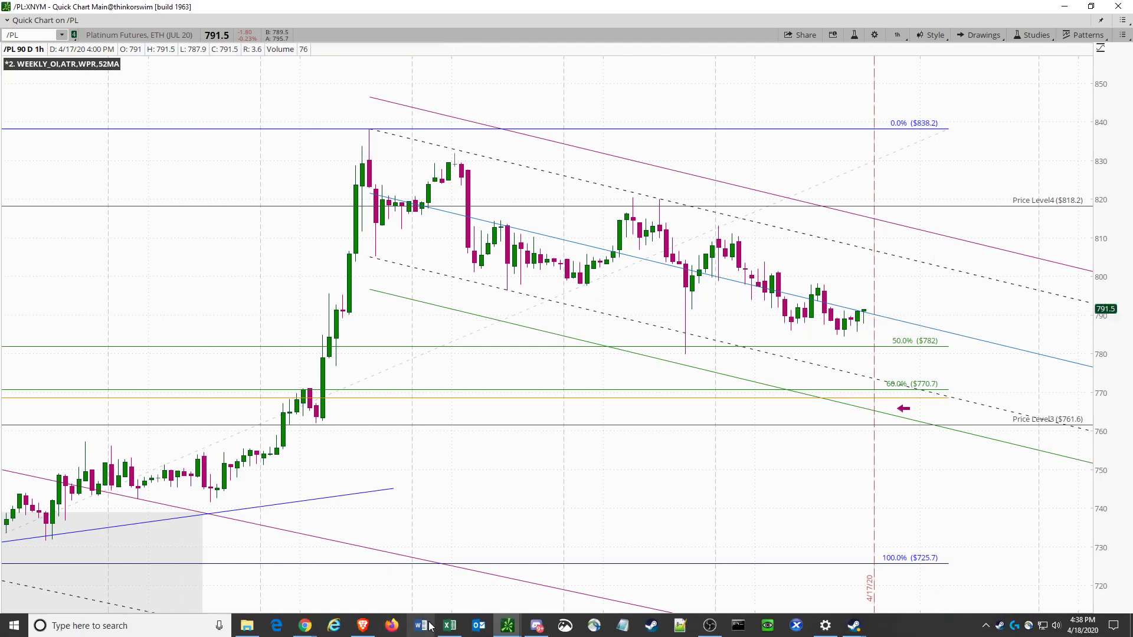
# Step: Switch to the Excel futures workbook and review the 3-Year and 6-Month Index values from currencies down to metals
pyautogui.click(452, 628)
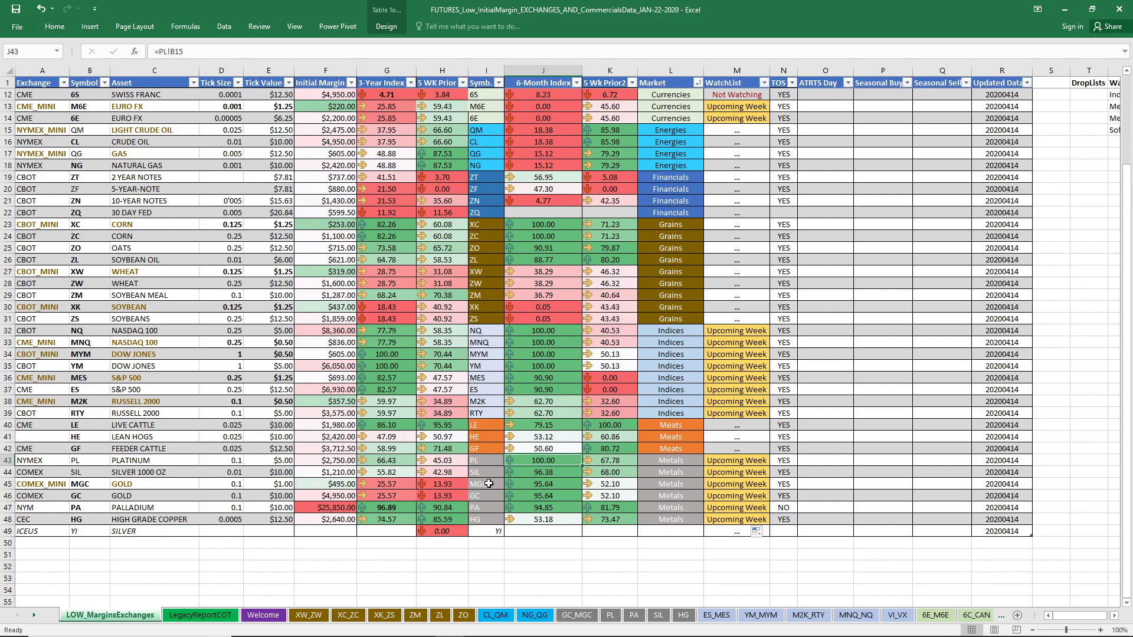
pyautogui.moveTo(488, 483); pyautogui.dragTo(490, 492)
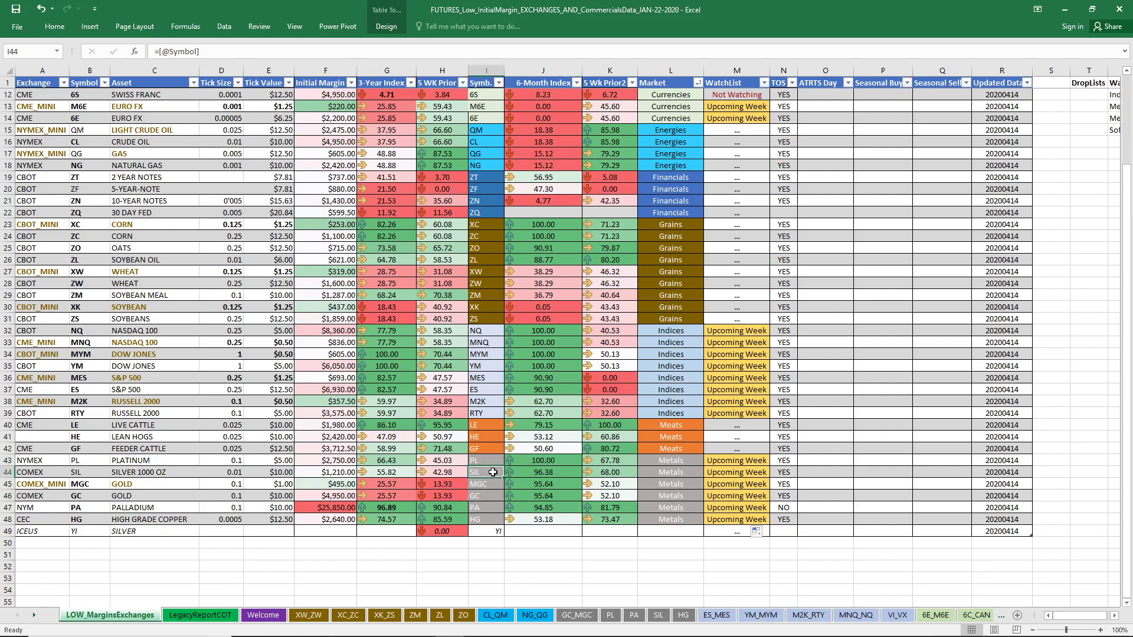
pyautogui.scroll(4, 646, 408)
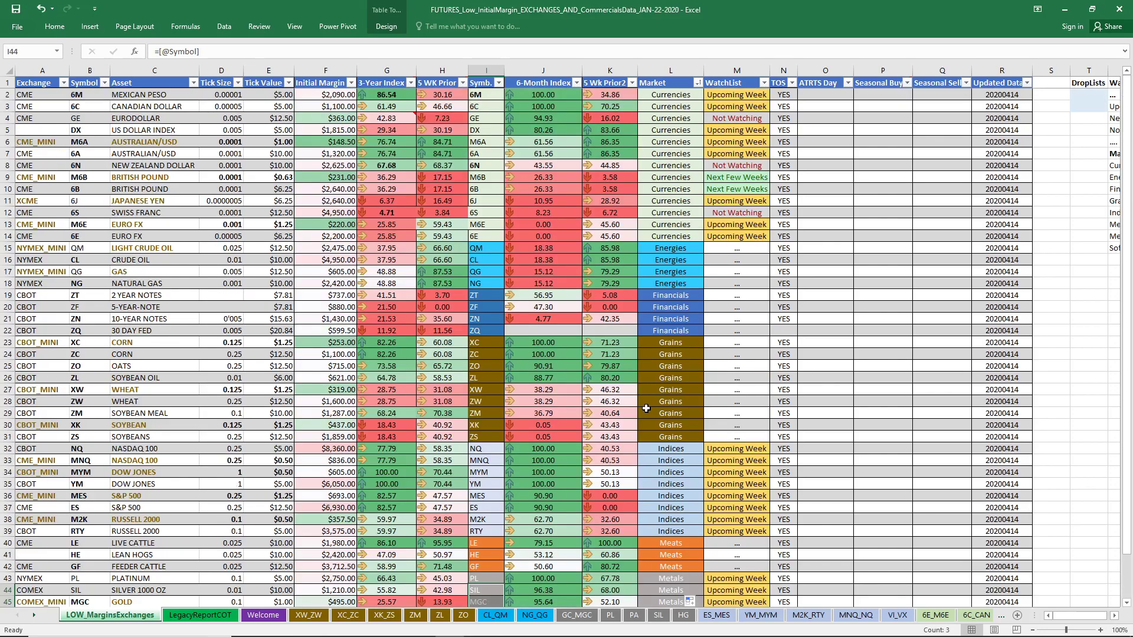
pyautogui.click(559, 94)
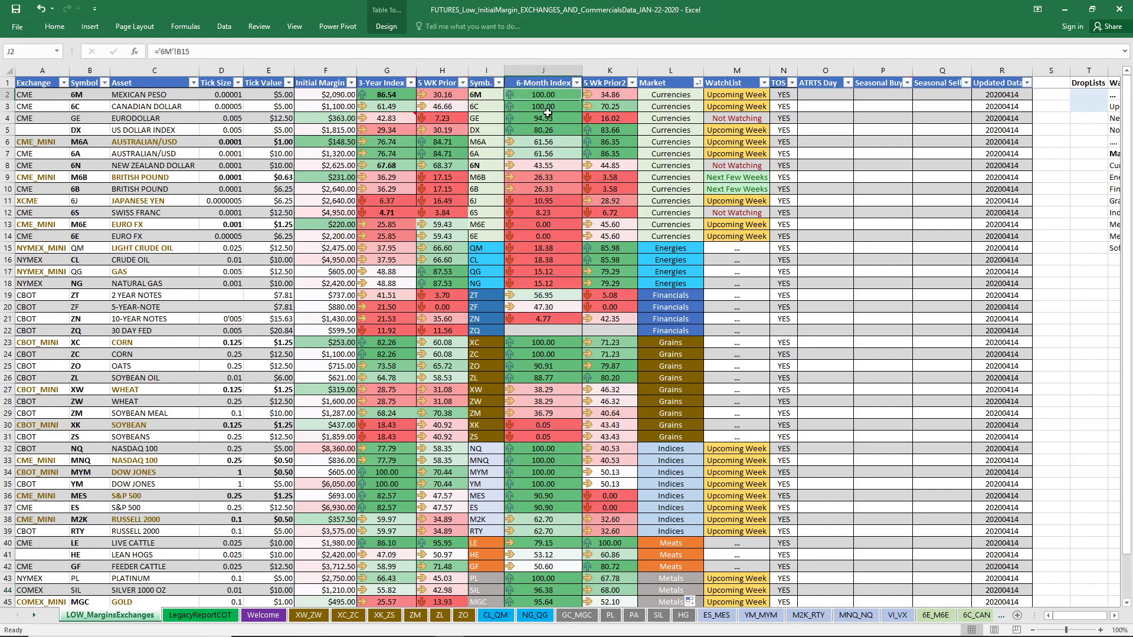
pyautogui.scroll(-3, 566, 330)
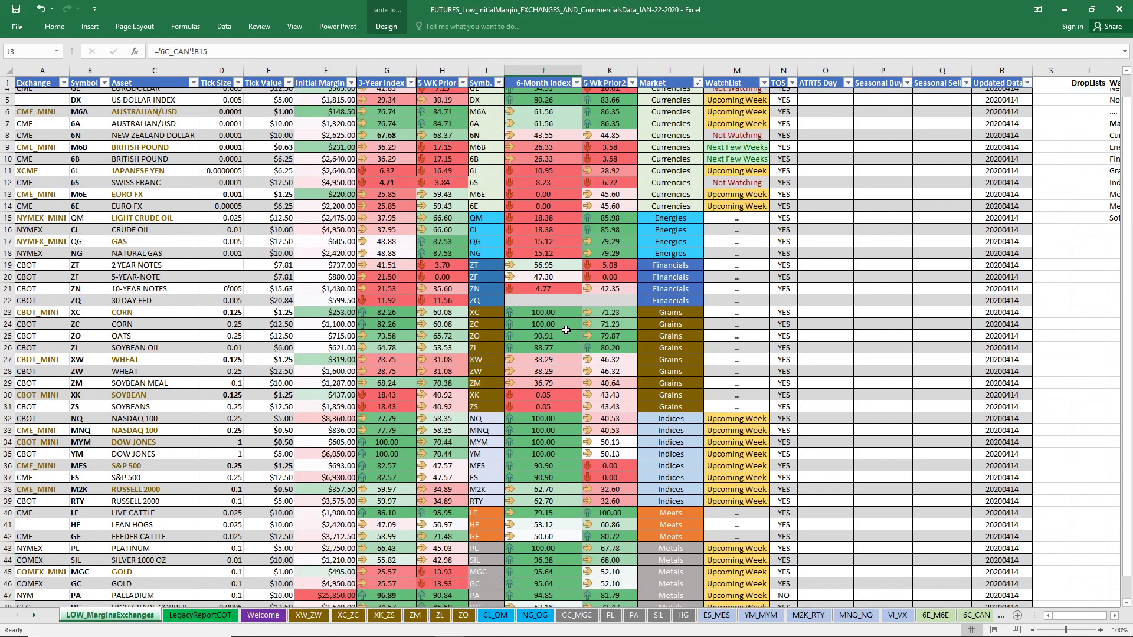
pyautogui.scroll(3, 566, 330)
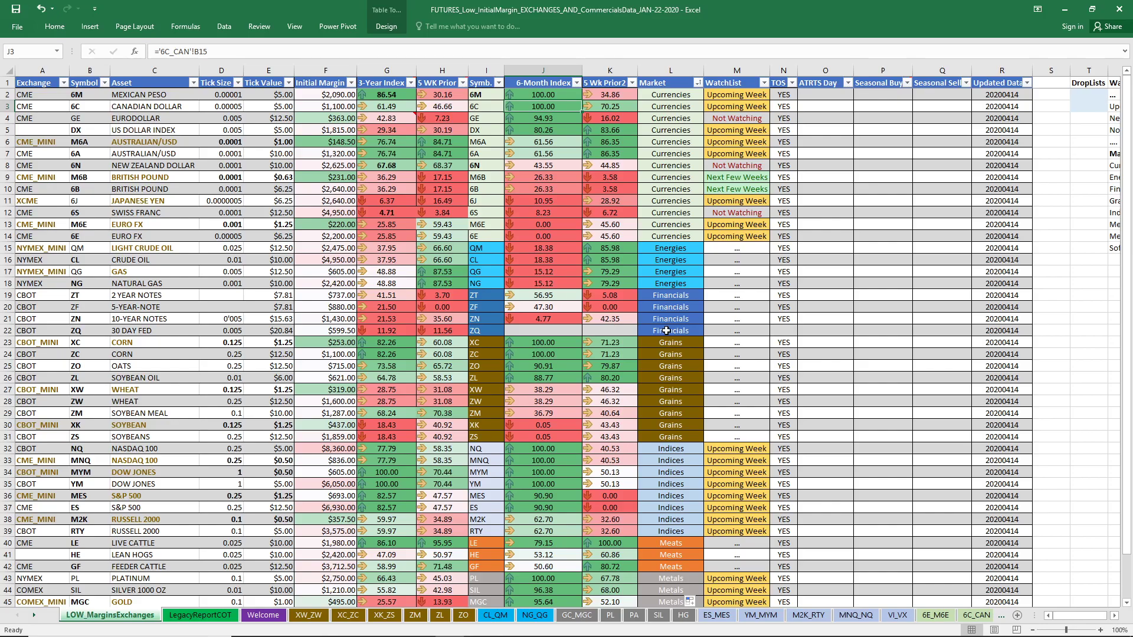
pyautogui.scroll(-3, 667, 331)
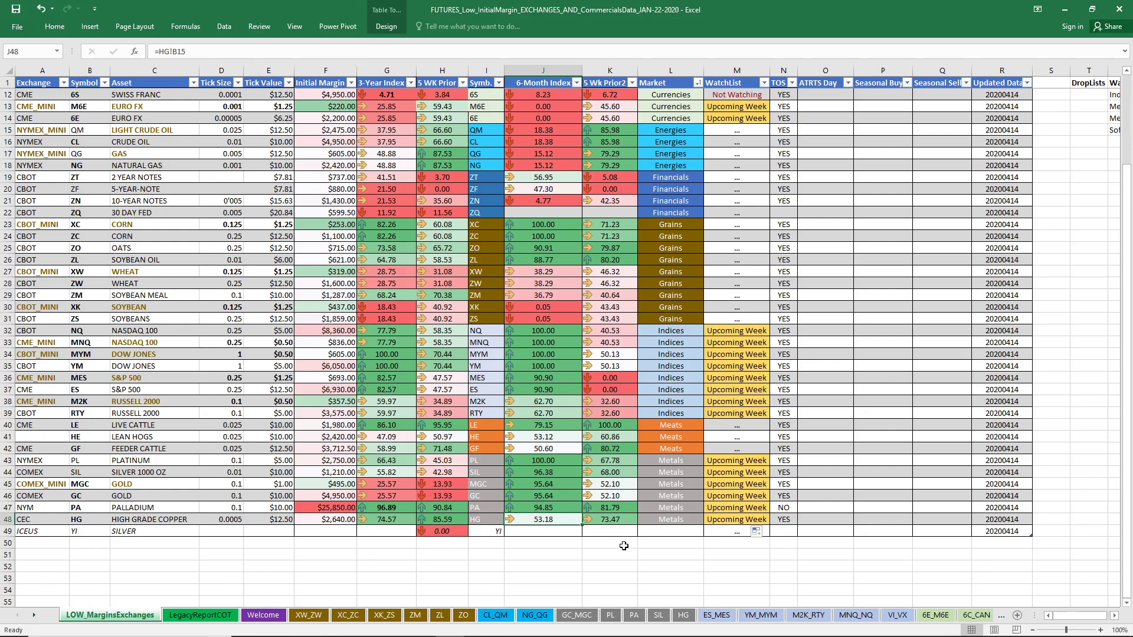
# Step: Return to the thinkorswim chart and clear all drawings from the default set on hourly copper futures (/HG)
pyautogui.click(1064, 12)
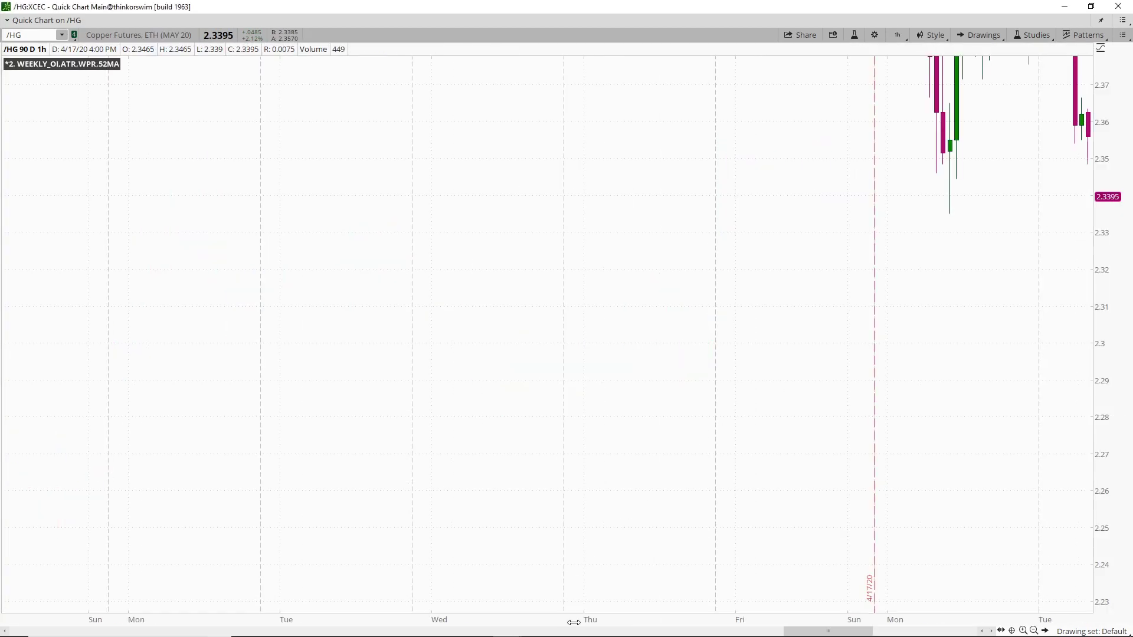
pyautogui.rightClick(792, 250)
pyautogui.click(839, 383)
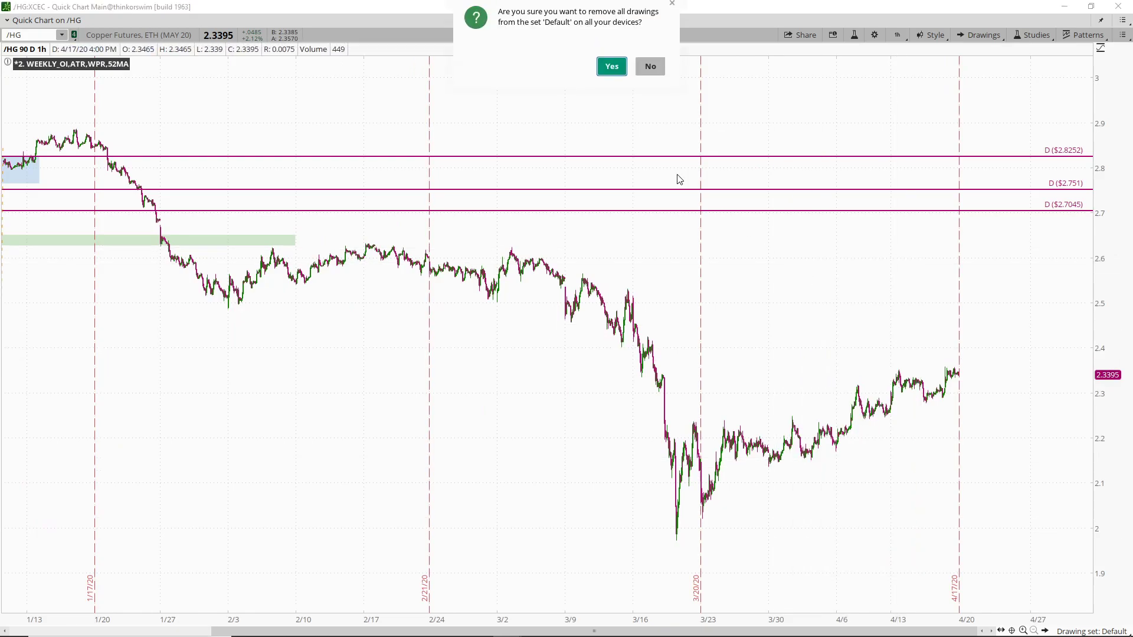
pyautogui.click(612, 67)
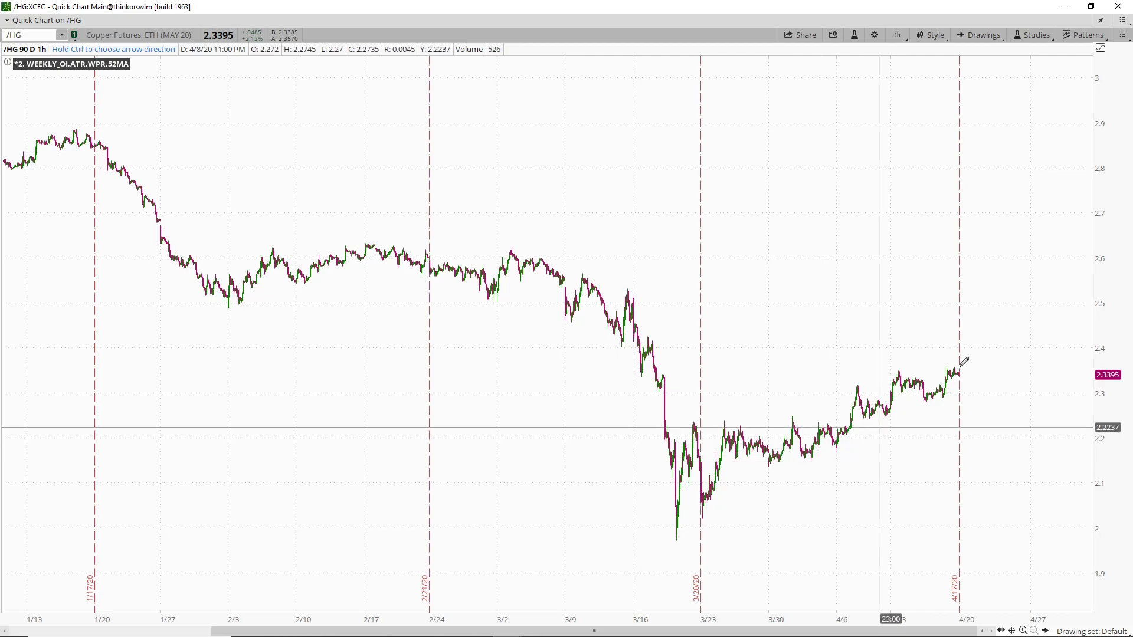
# Step: Mark copper's late-January to March consolidation with a rectangle from about 2.49 to 2.63, and place a price level at $2.4882 along its base
pyautogui.middleClick(260, 315)
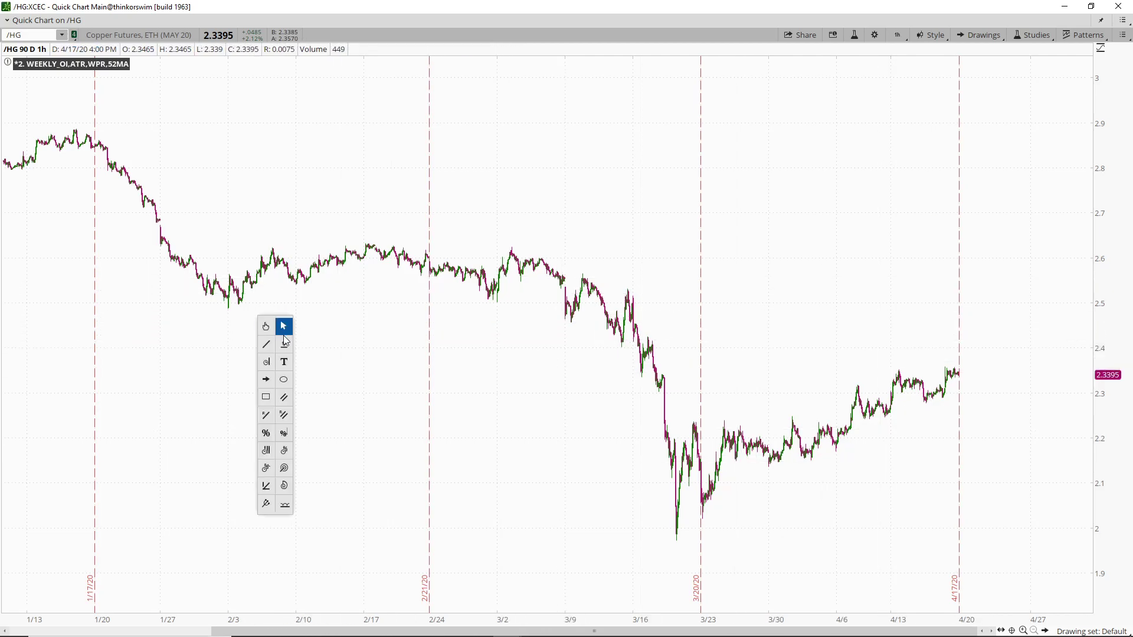
pyautogui.click(266, 399)
pyautogui.moveTo(146, 308)
pyautogui.mouseDown()
pyautogui.moveTo(431, 252)
pyautogui.moveTo(840, 242)
pyautogui.mouseUp()
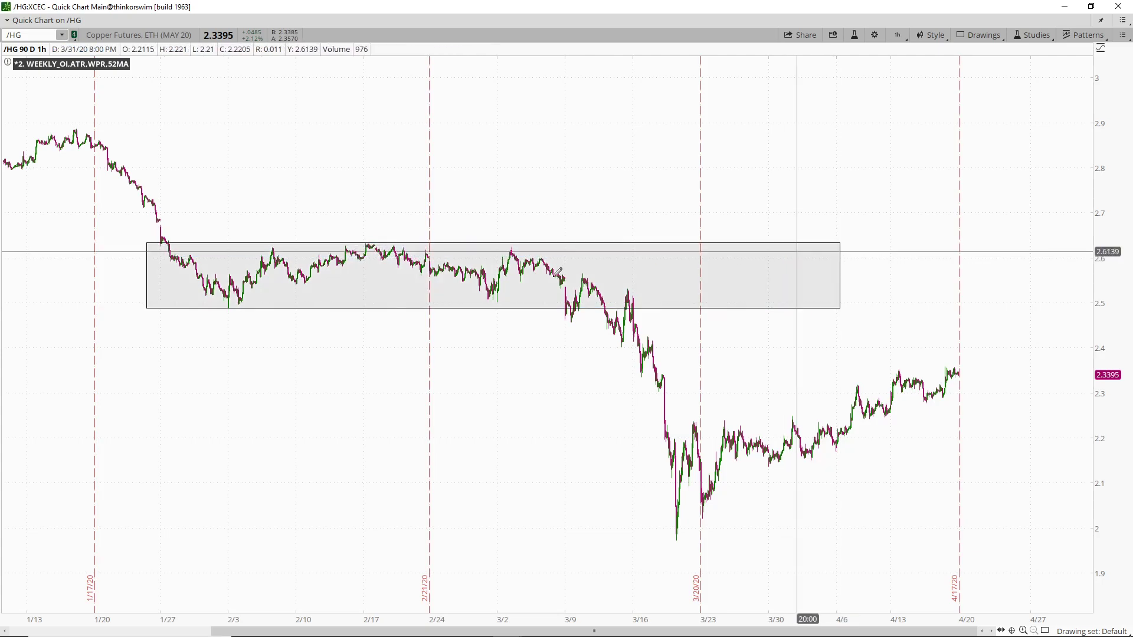
pyautogui.middleClick(468, 199)
pyautogui.click(494, 234)
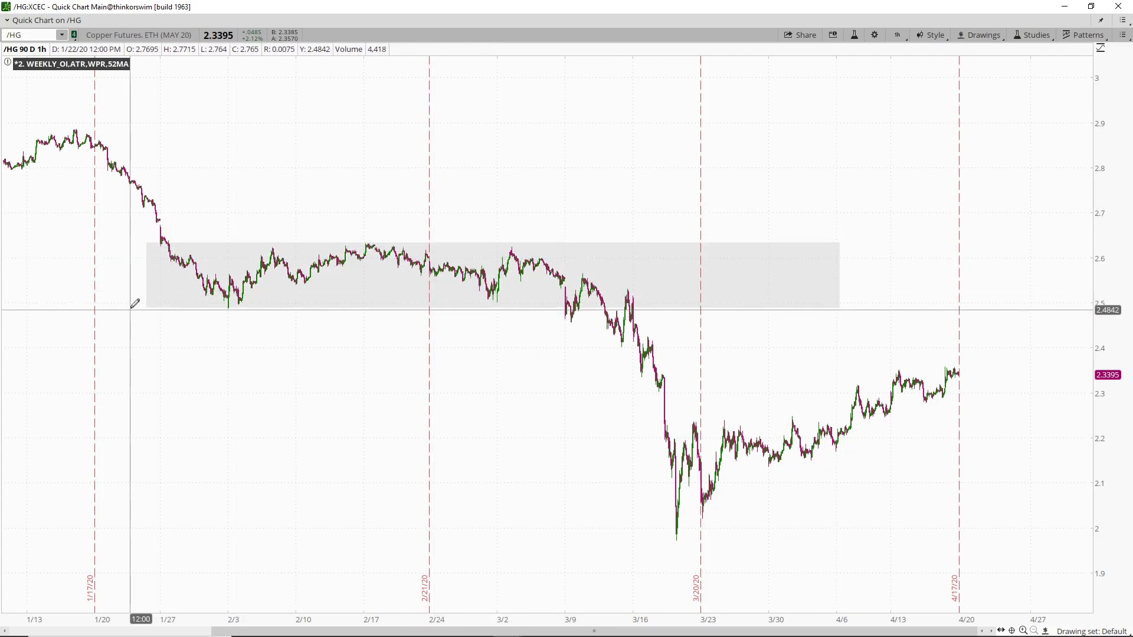
pyautogui.click(131, 307)
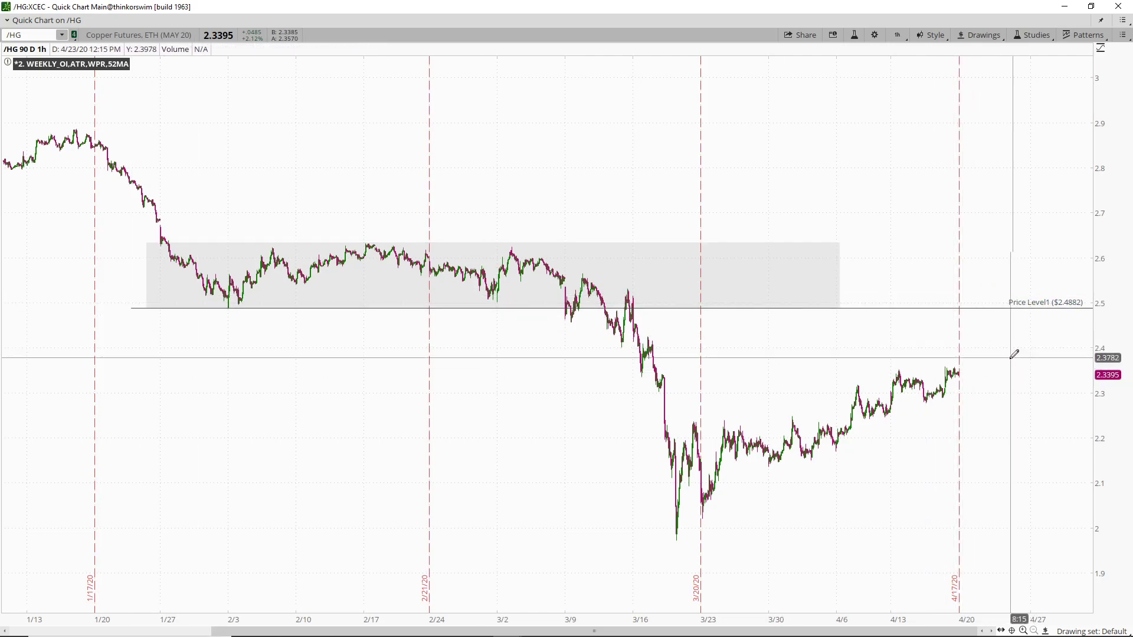
# Step: Draw a rising channel on copper from the March 22 low near 2.014 through the April 2 low near 2.149, with its upper side near 2.25 in late March
pyautogui.middleClick(929, 204)
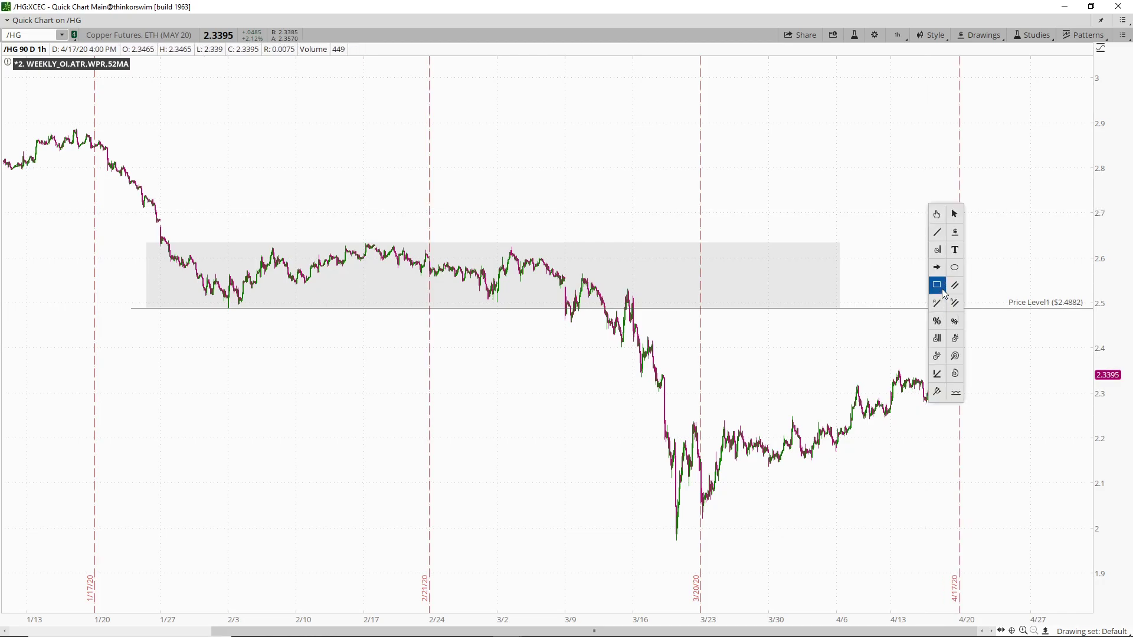
pyautogui.click(956, 288)
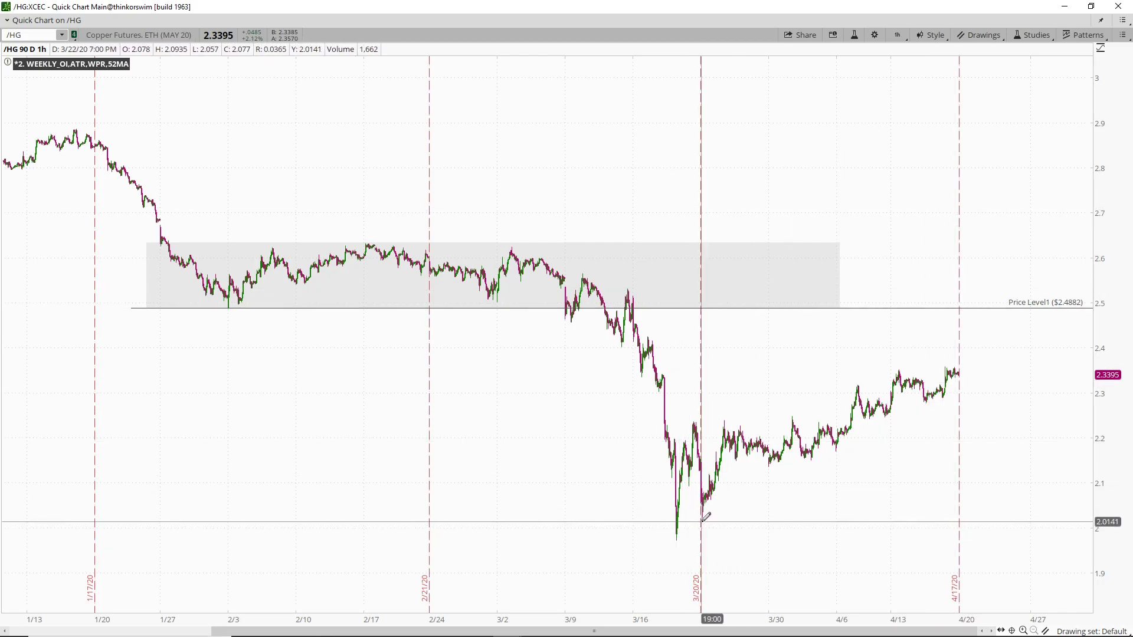
pyautogui.moveTo(702, 521); pyautogui.dragTo(813, 461)
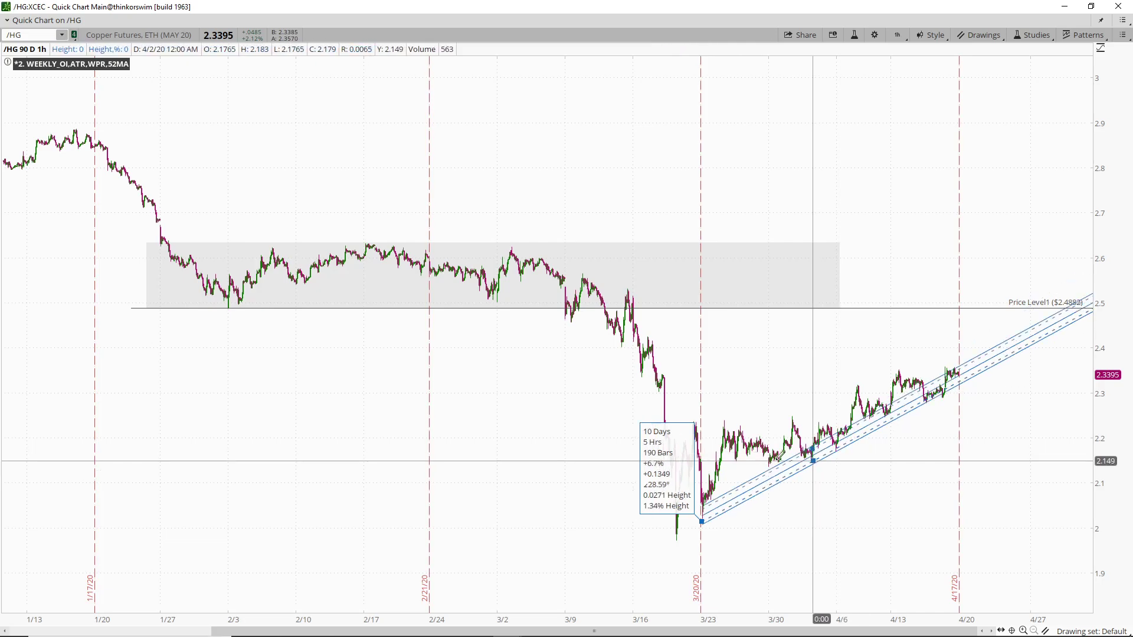
pyautogui.click(727, 415)
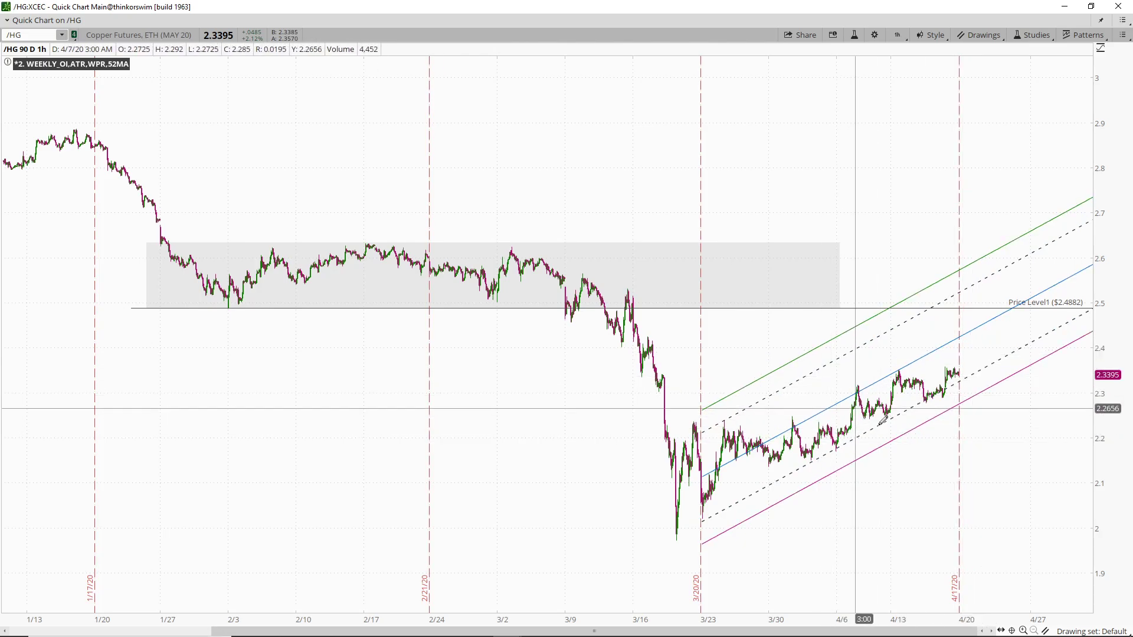
# Step: Draw a near-horizontal trendline on hourly copper at about 2.11 from March 17 to March 26, and return to the pointer tool
pyautogui.moveTo(914, 620); pyautogui.dragTo(565, 631)
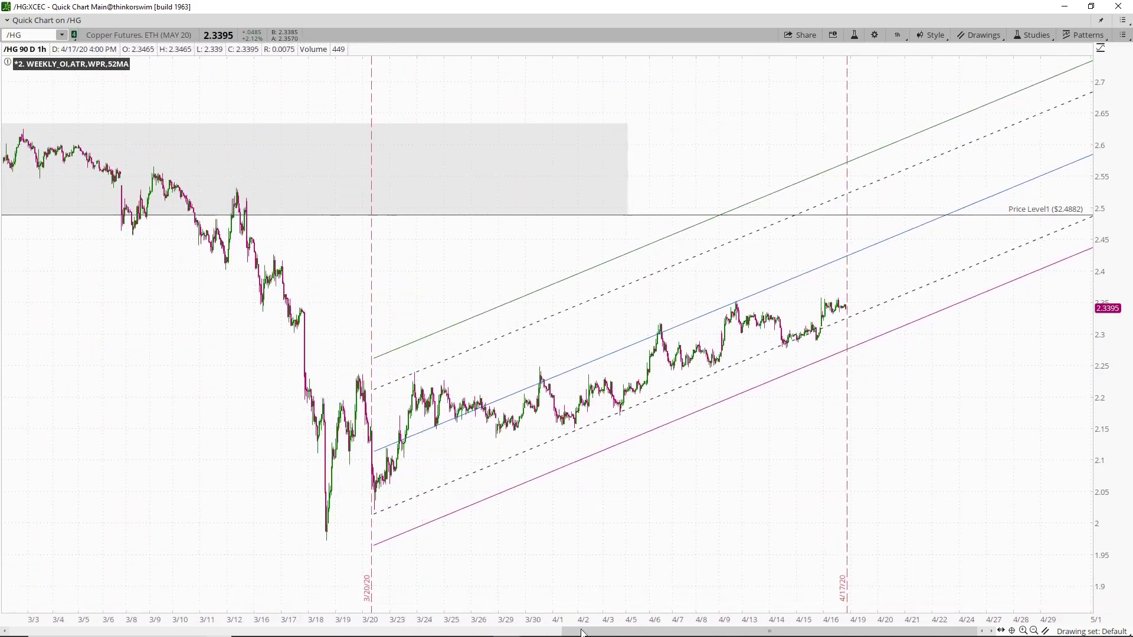
pyautogui.moveTo(694, 634); pyautogui.dragTo(643, 634)
pyautogui.moveTo(838, 619); pyautogui.dragTo(498, 601)
pyautogui.moveTo(669, 633); pyautogui.dragTo(626, 633)
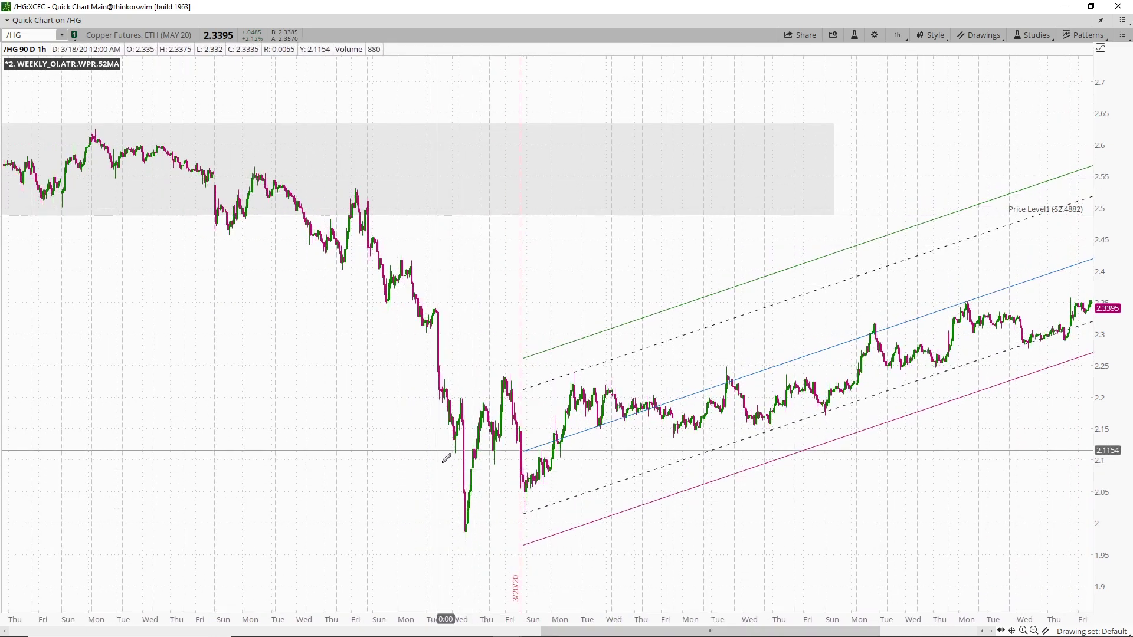
pyautogui.middleClick(404, 448)
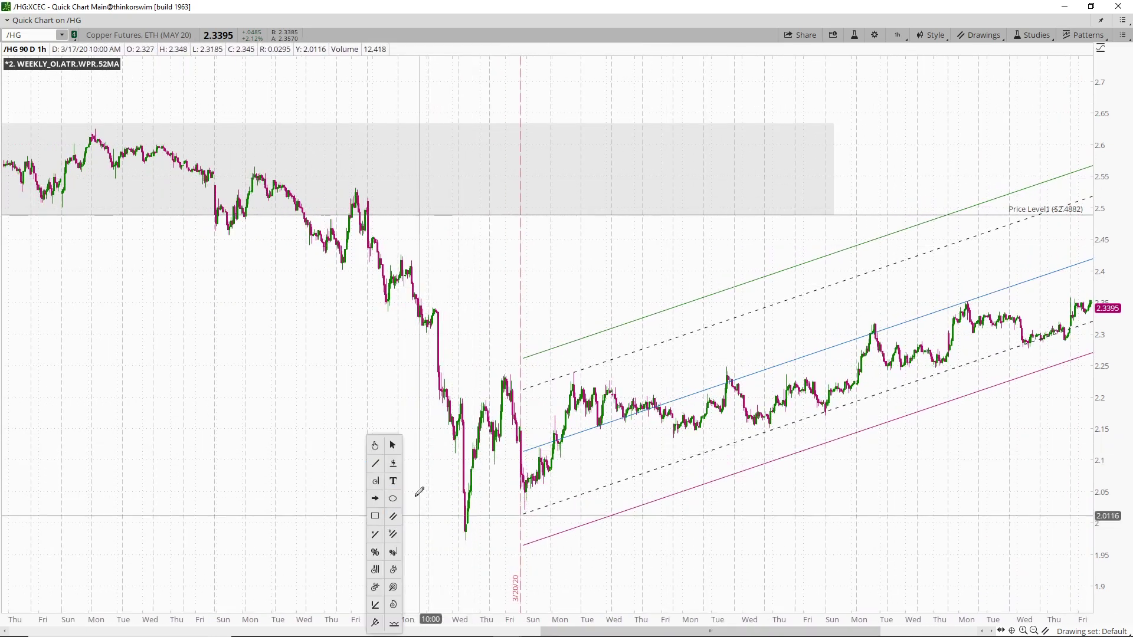
pyautogui.click(375, 463)
pyautogui.click(423, 452)
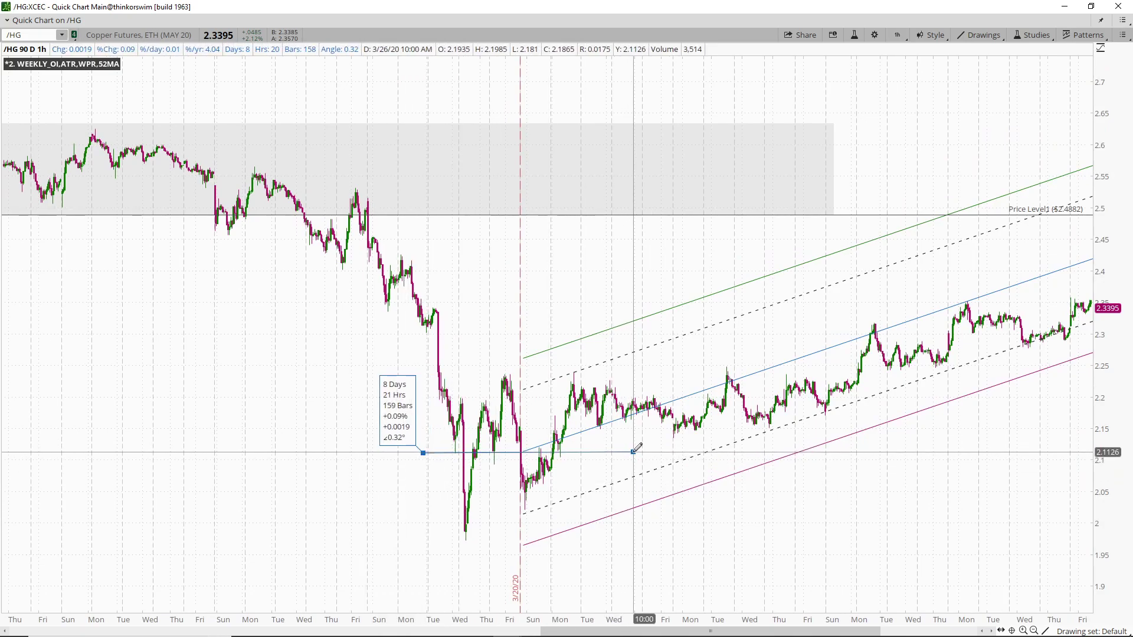
pyautogui.click(633, 451)
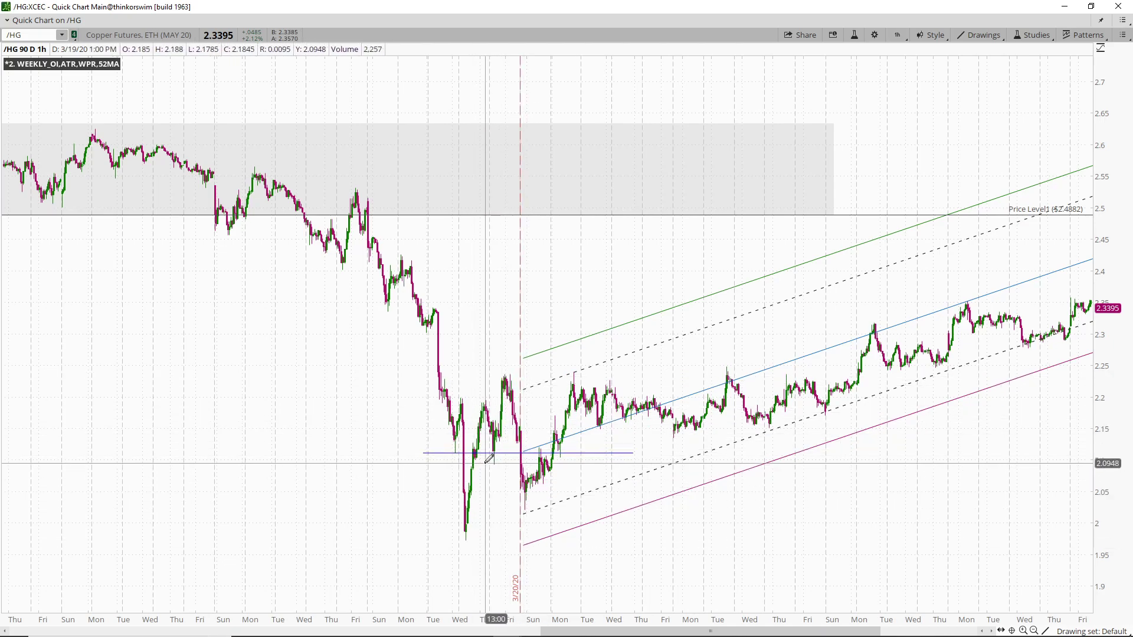
pyautogui.moveTo(493, 464); pyautogui.dragTo(599, 464)
pyautogui.rightClick(599, 463)
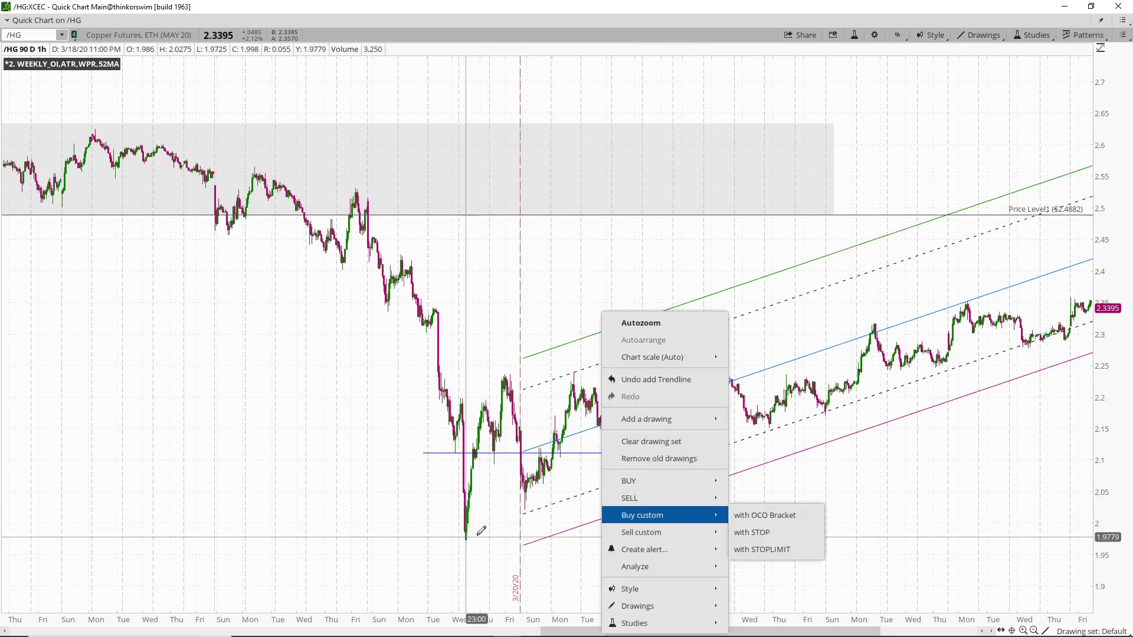
pyautogui.middleClick(851, 106)
pyautogui.click(877, 117)
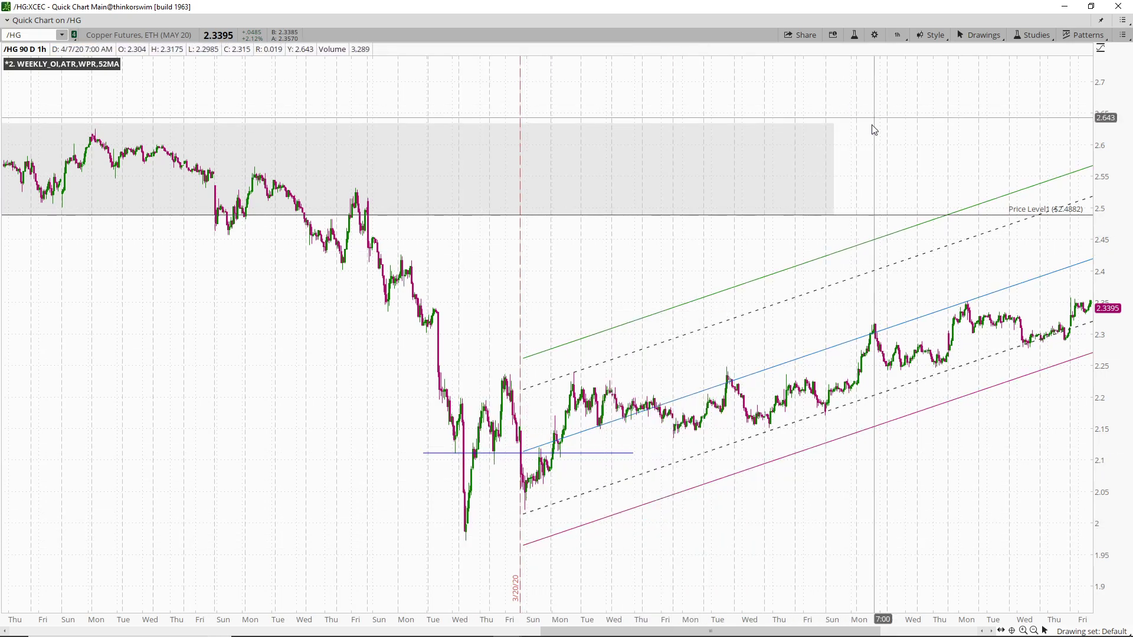